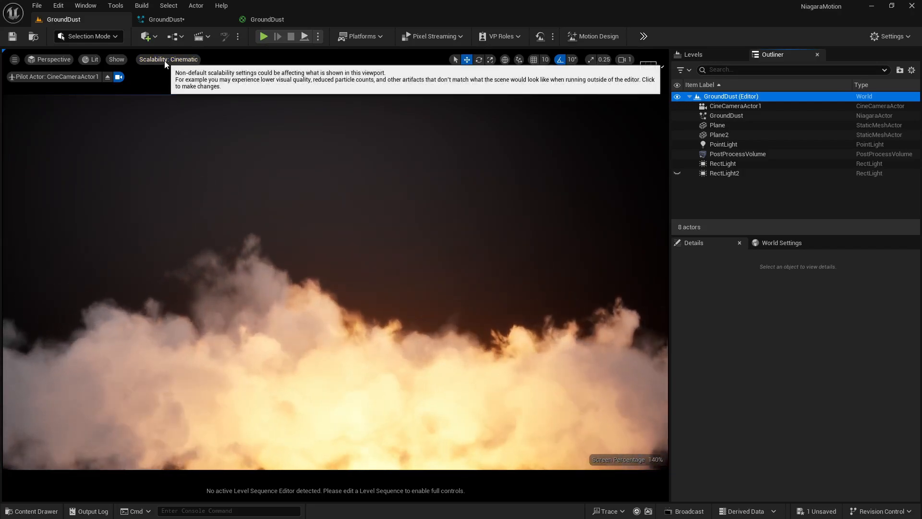
Step: Set all the viewport's scalability groups to Epic quality
{"action": "left_click", "coordinate": [166, 60]}
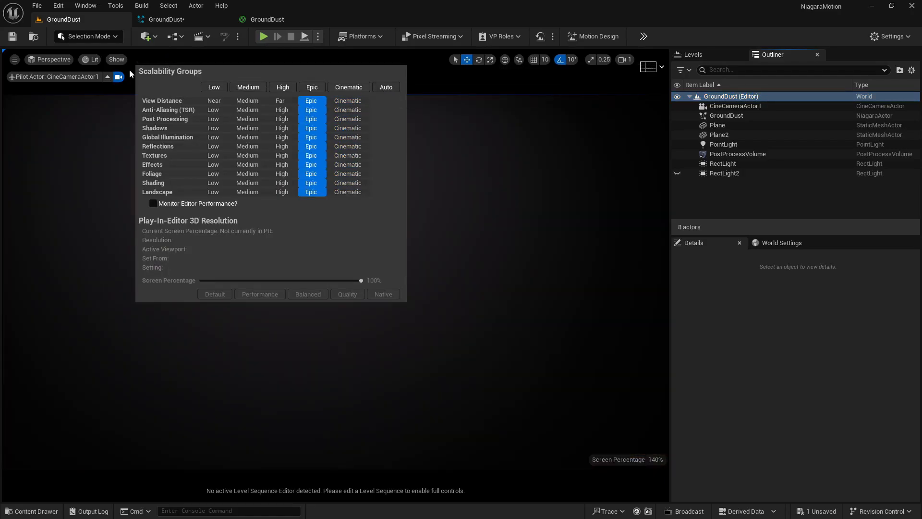
{"action": "left_click", "coordinate": [50, 59]}
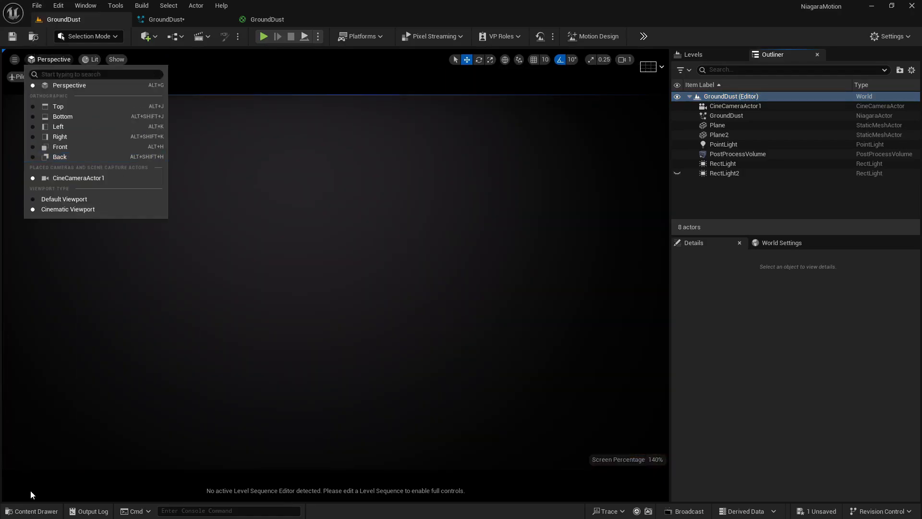
Step: Duplicate the GroundDust level in the Content folder and name the copy GroundDustTiutorial
{"action": "left_click", "coordinate": [32, 510]}
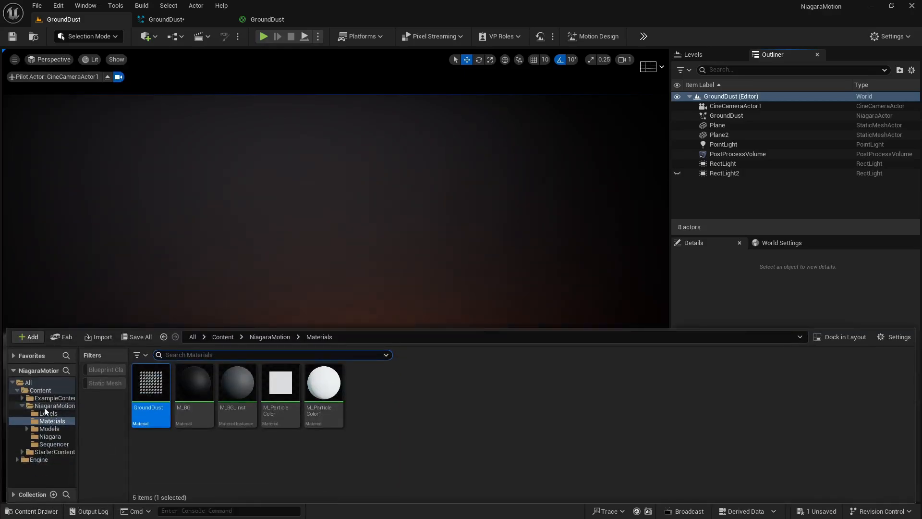
{"action": "left_click", "coordinate": [53, 389]}
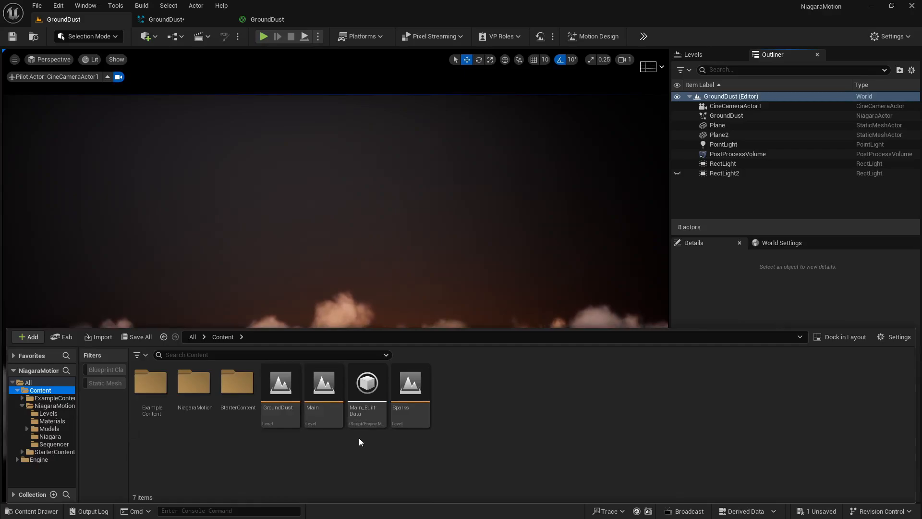
{"action": "left_click", "coordinate": [407, 402]}
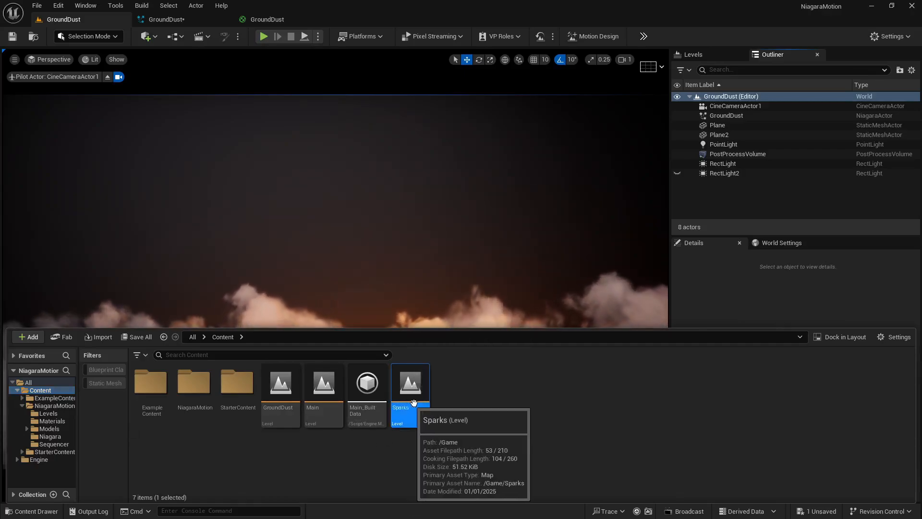
{"action": "left_click", "coordinate": [281, 384]}
{"action": "key", "text": "ctrl+d"}
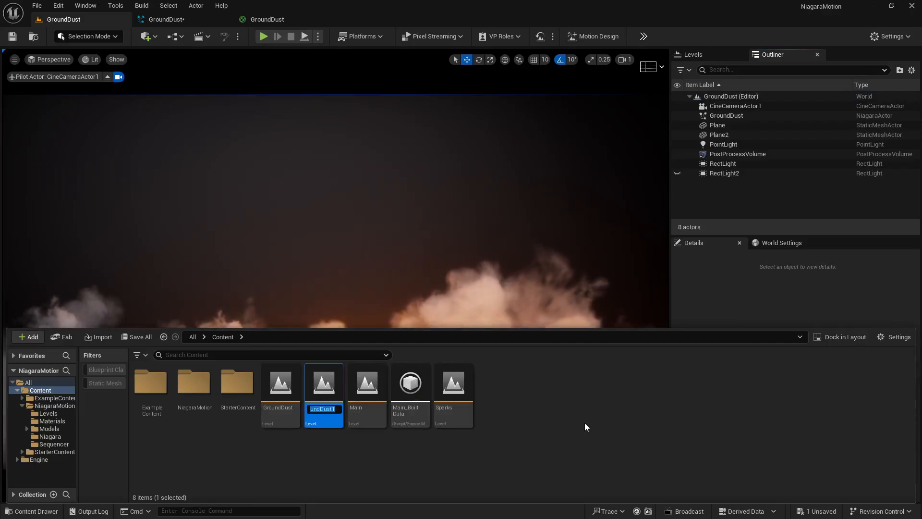
{"action": "type", "text": "Ground"}
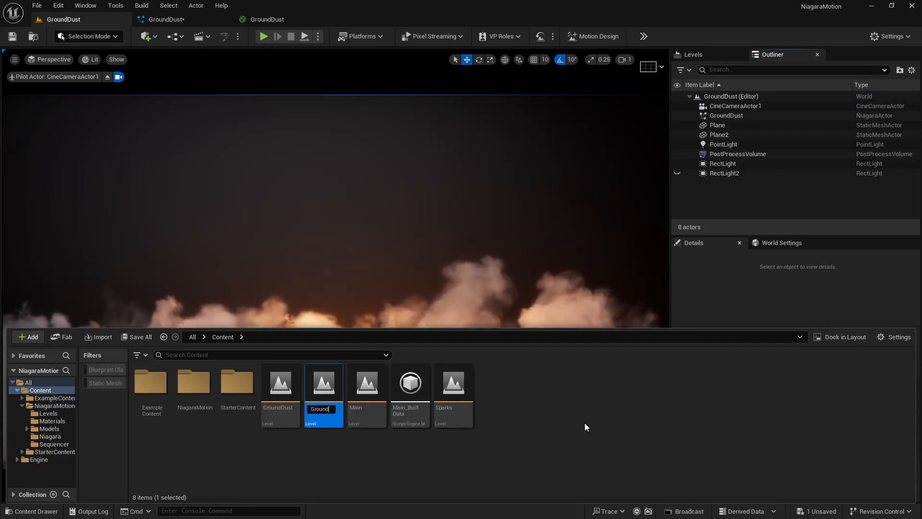
{"action": "type", "text": "Dust"}
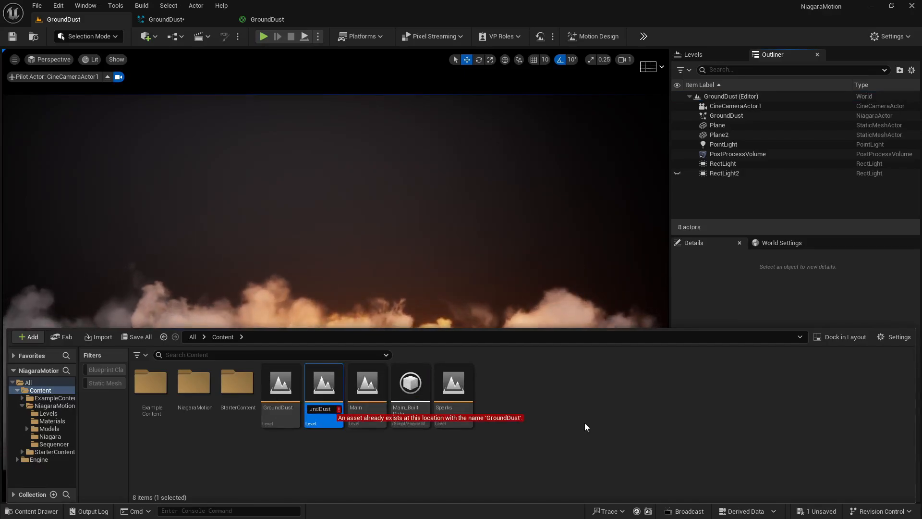
{"action": "type", "text": "Tiutorial"}
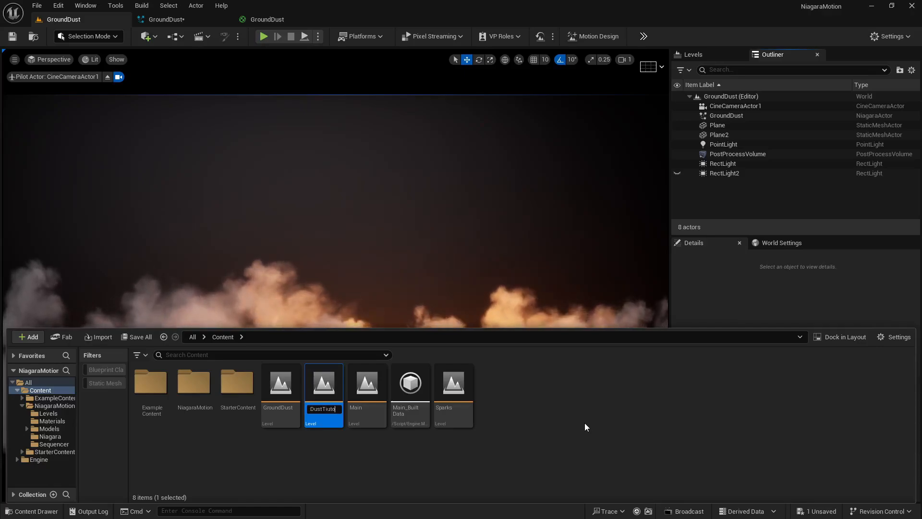
{"action": "key", "text": "Return"}
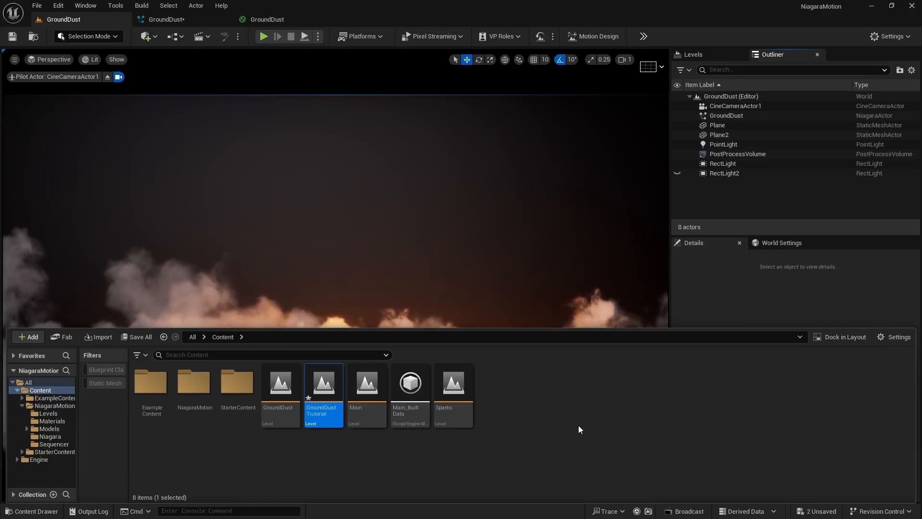
Step: Save the modified GroundDust system and the new level, and open the GroundDustTiutorial level
{"action": "key", "text": "ctrl+shift+s"}
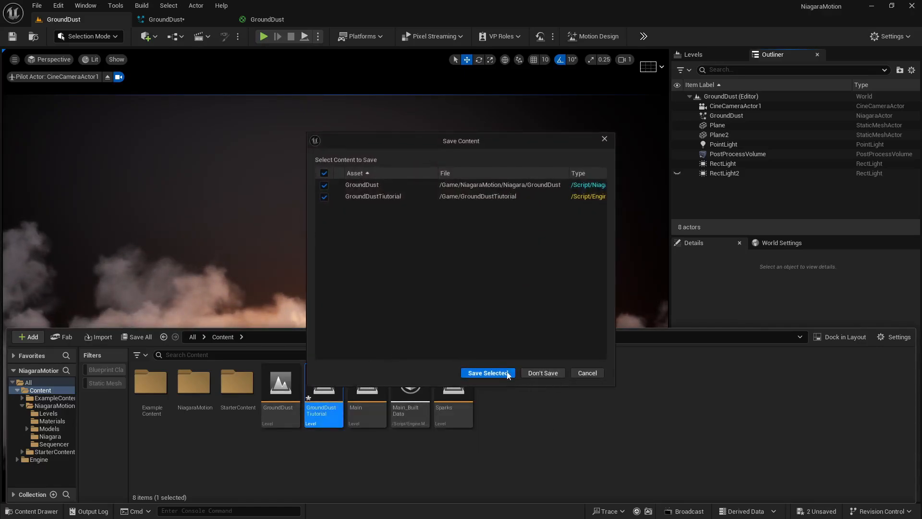
{"action": "left_click", "coordinate": [487, 372]}
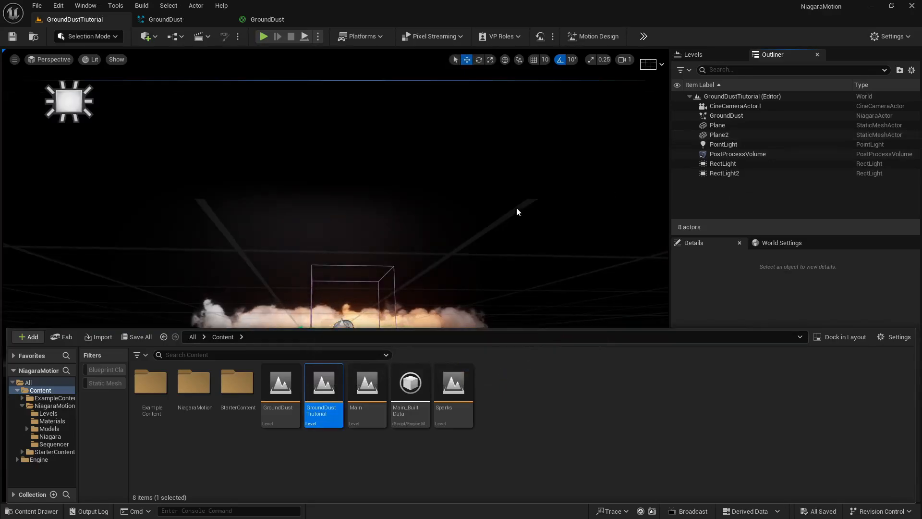
Step: Delete the GroundDust Niagara actor and the PointLight from the level
{"action": "right_click_drag", "start_coordinate": [516, 208], "coordinate": [506, 255]}
{"action": "key", "text": "e"}
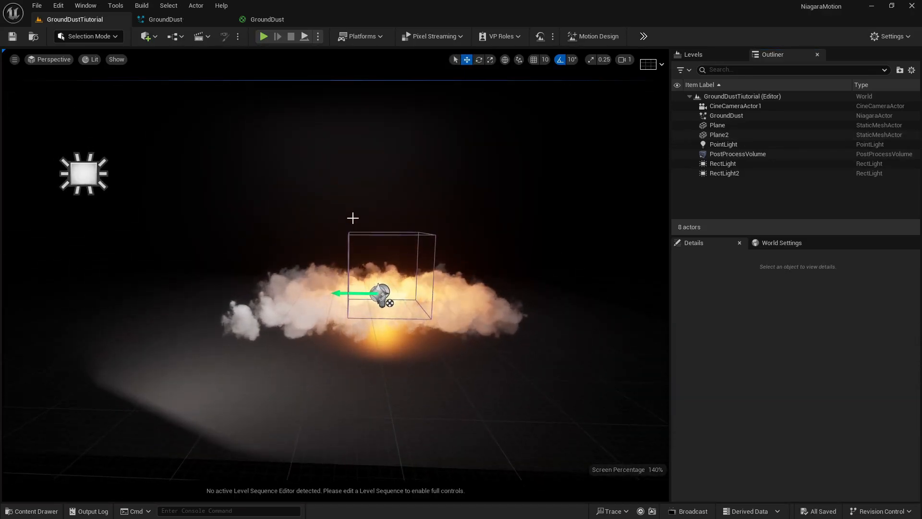
{"action": "left_click", "coordinate": [728, 117]}
{"action": "key", "text": "Delete"}
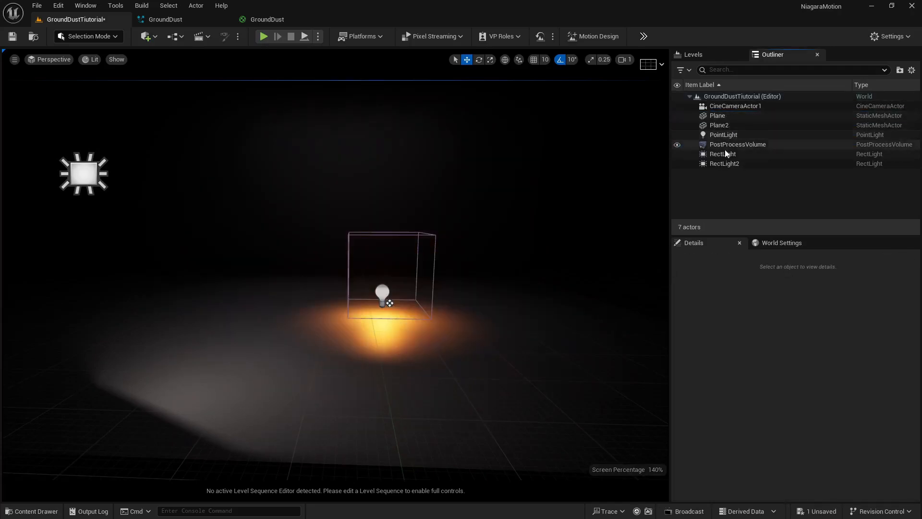
{"action": "left_click", "coordinate": [724, 135]}
{"action": "key", "text": "Delete"}
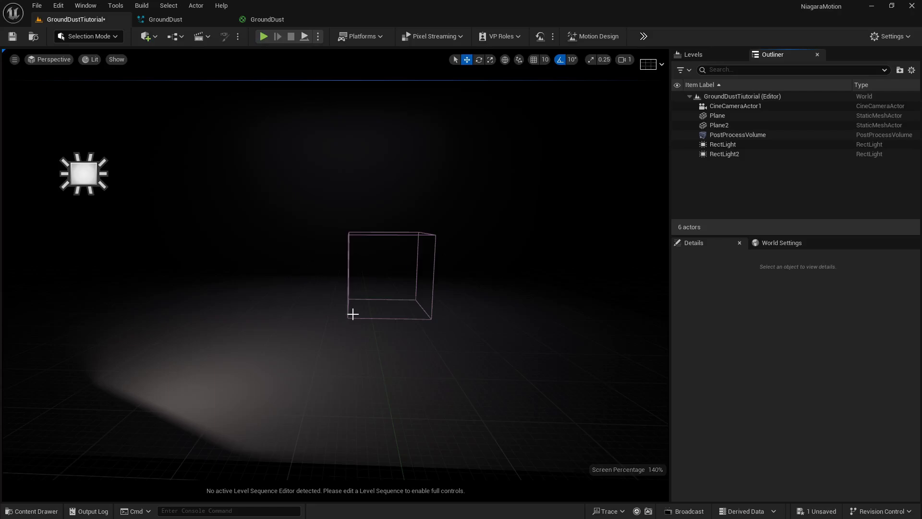
{"action": "right_click_drag", "start_coordinate": [363, 314], "coordinate": [407, 309]}
{"action": "key", "text": "w"}
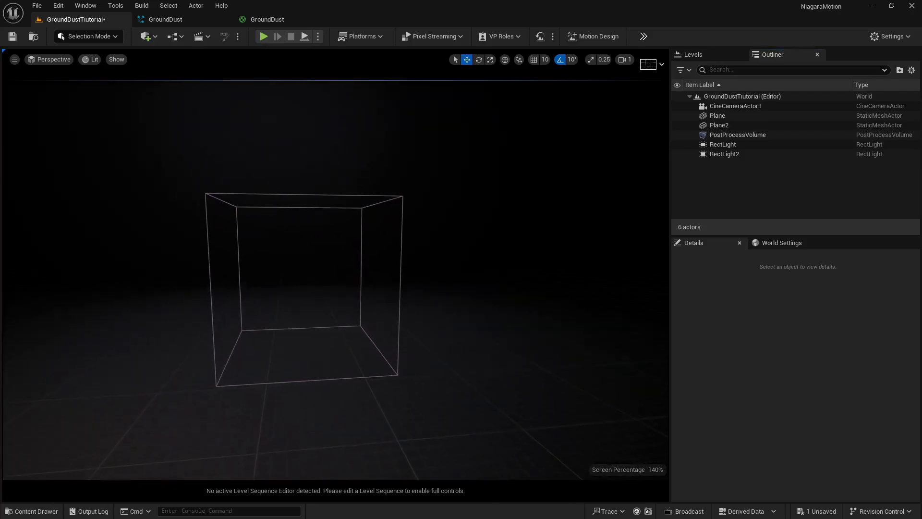
{"action": "right_click_drag", "start_coordinate": [310, 361], "coordinate": [283, 361]}
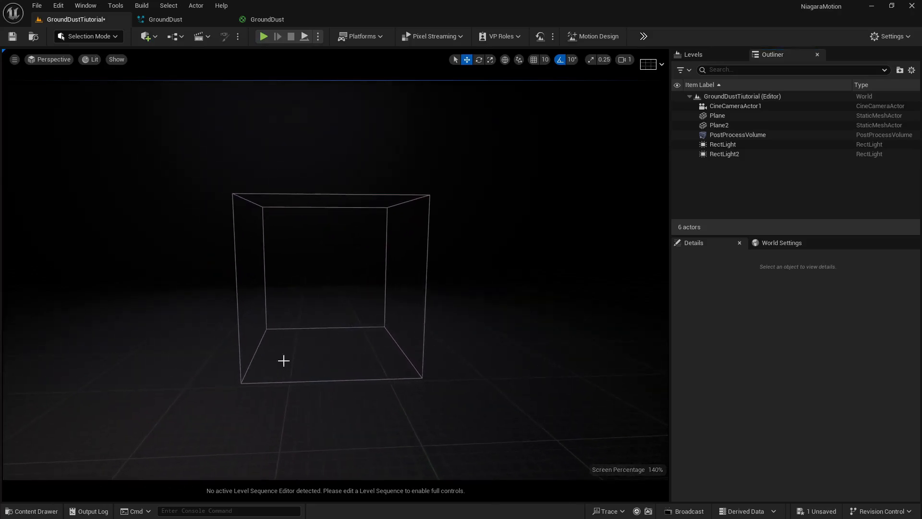
Step: Create a Niagara System from the CompletelyEmpty emitter in the NiagaraMotion/Niagara folder and name it GroundDustTutorial
{"action": "left_click", "coordinate": [52, 509]}
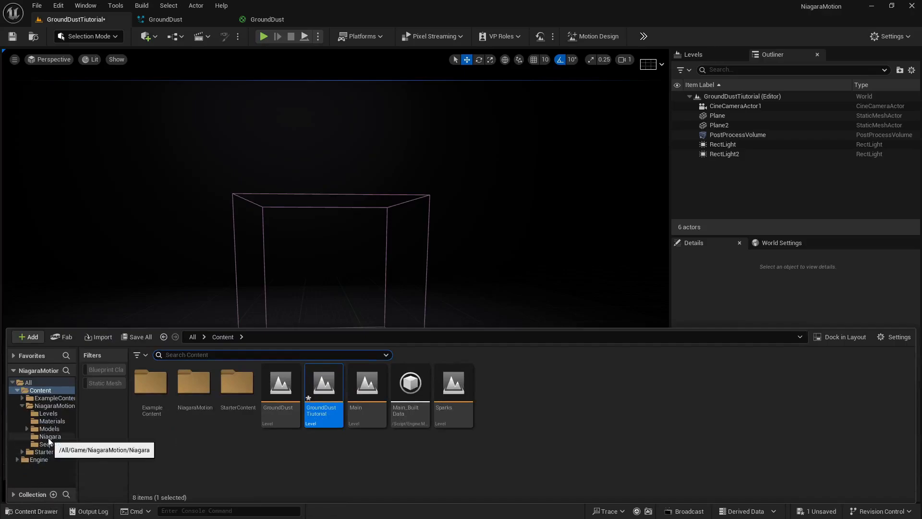
{"action": "left_click", "coordinate": [50, 436]}
{"action": "right_click", "coordinate": [331, 418]}
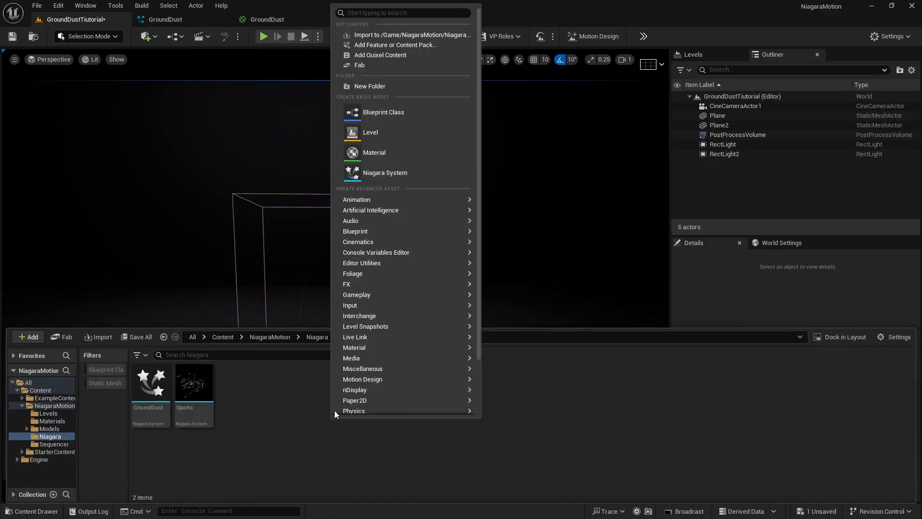
{"action": "left_click", "coordinate": [394, 179]}
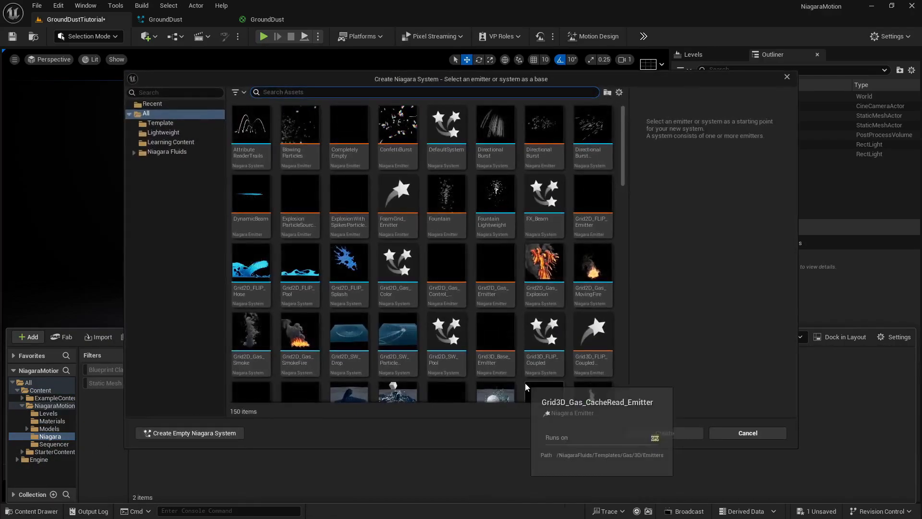
{"action": "type", "text": "empty"}
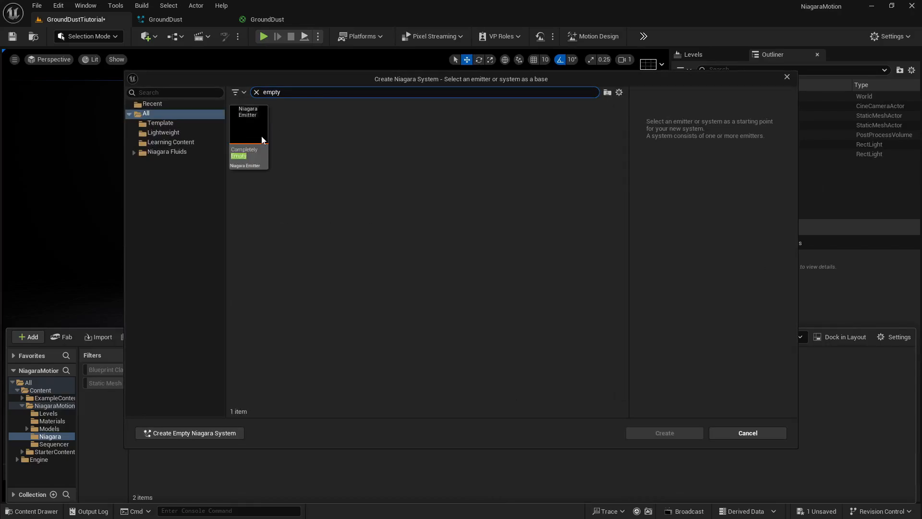
{"action": "left_click", "coordinate": [245, 136]}
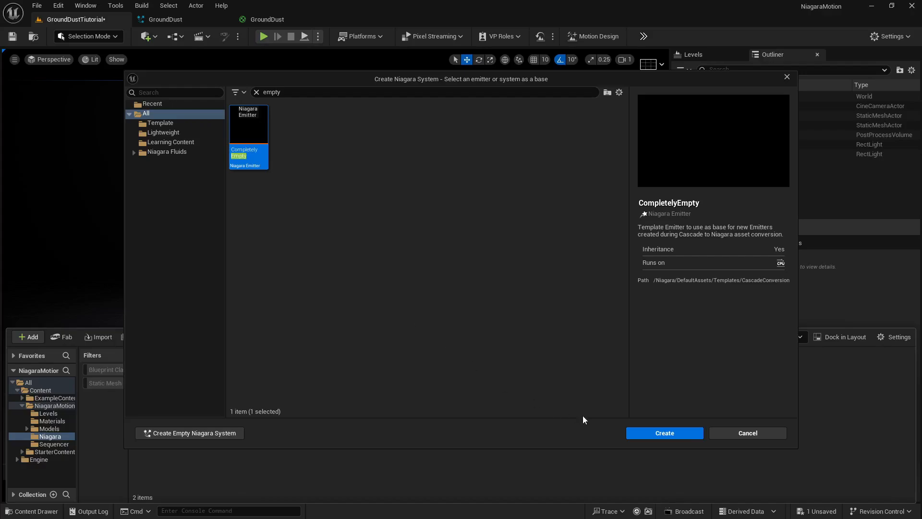
{"action": "left_click", "coordinate": [641, 434]}
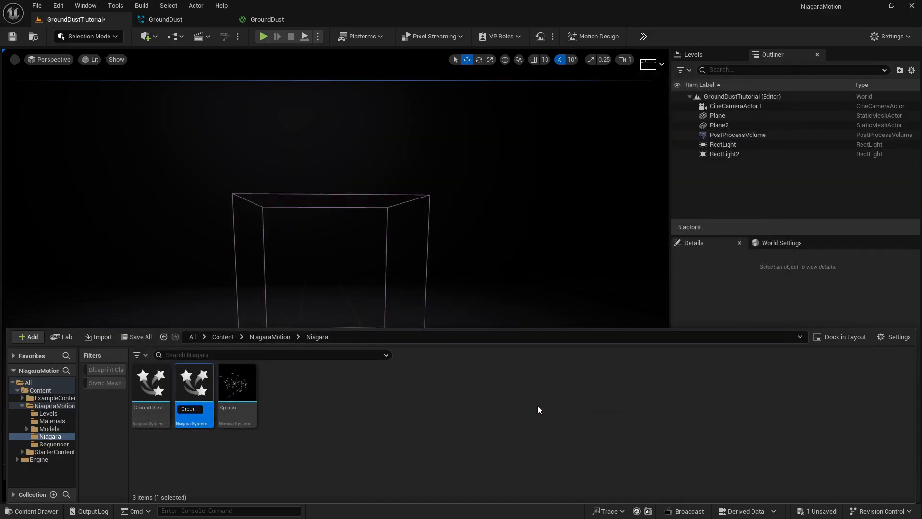
{"action": "type", "text": "GroundDustTutor"}
{"action": "key", "text": "Return"}
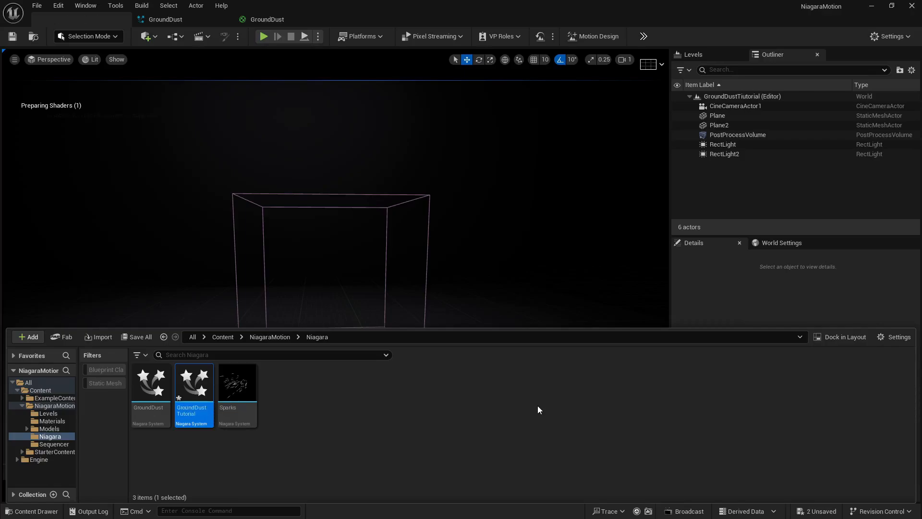
Step: Open the GroundDustTutorial system and enable Determinism in both the CompletelyEmpty emitter's properties and the system's properties
{"action": "double_click", "coordinate": [194, 390]}
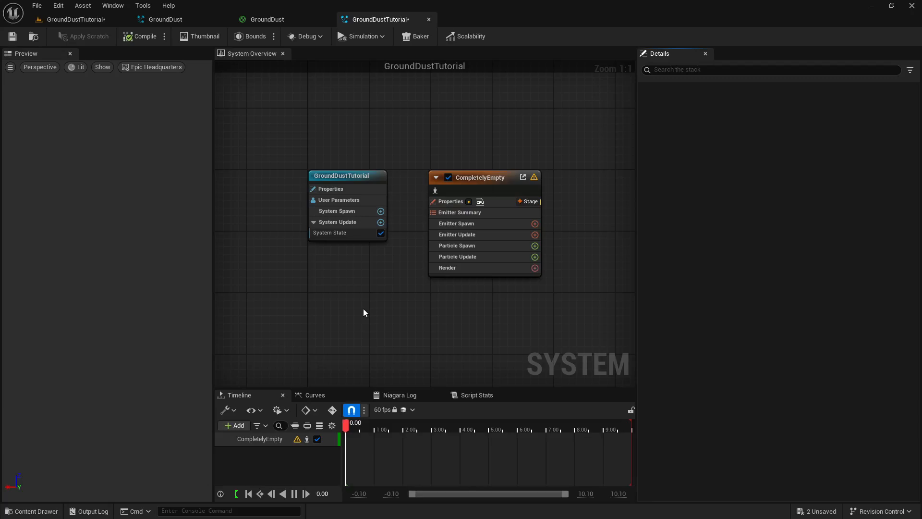
{"action": "left_click", "coordinate": [443, 202]}
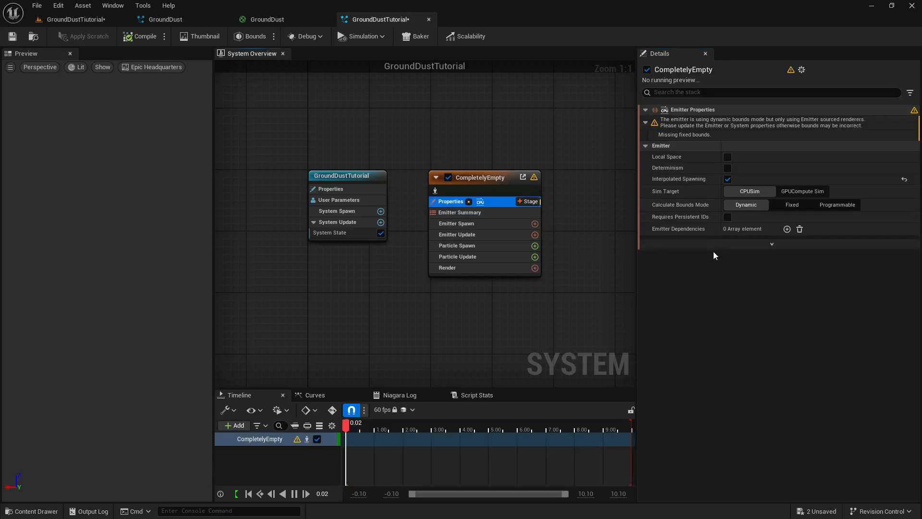
{"action": "mouse_move", "coordinate": [670, 173]}
{"action": "left_click", "coordinate": [728, 168]}
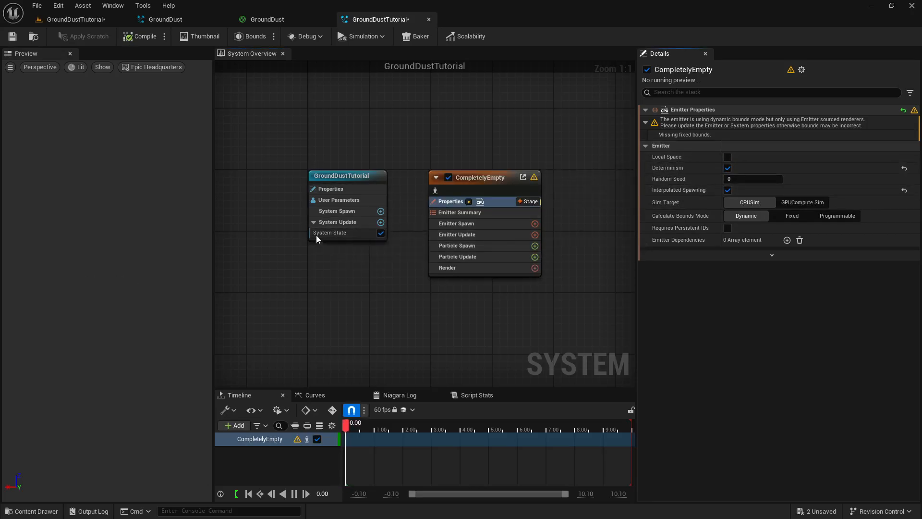
{"action": "left_click", "coordinate": [330, 190]}
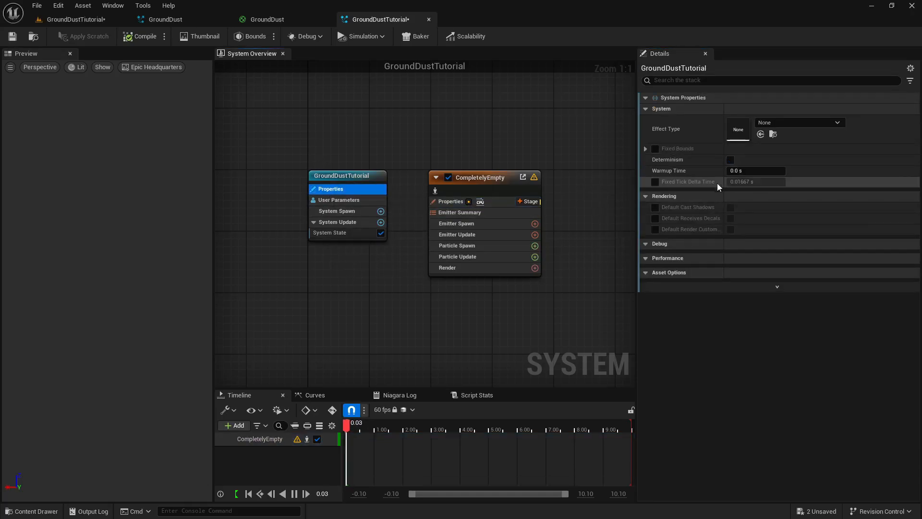
{"action": "left_click", "coordinate": [731, 160]}
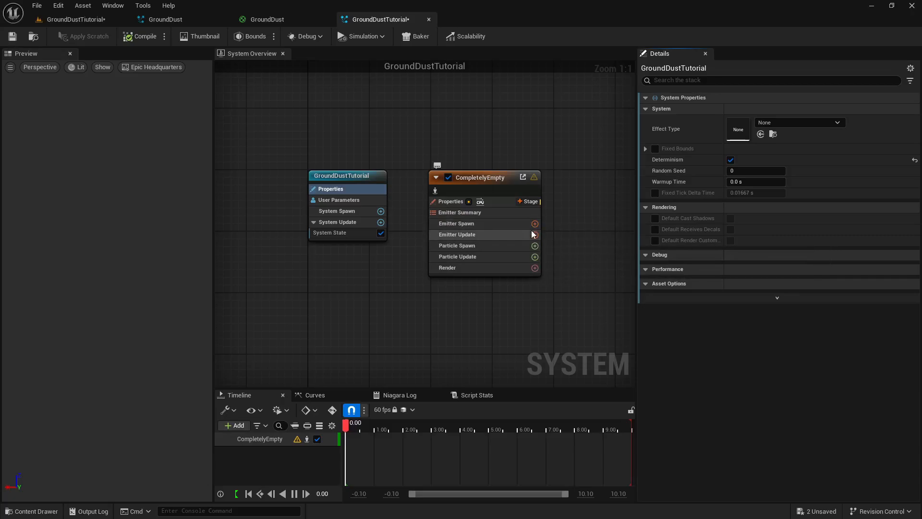
Step: Add a Spawn Rate module to Emitter Update with its missing EmitterState dependency, and set SpawnRate to 60
{"action": "left_click", "coordinate": [534, 234]}
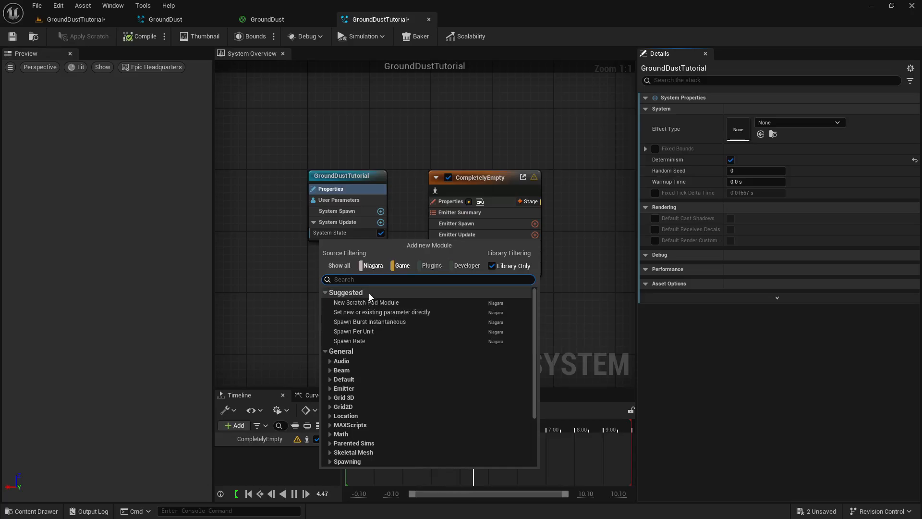
{"action": "left_click", "coordinate": [368, 339]}
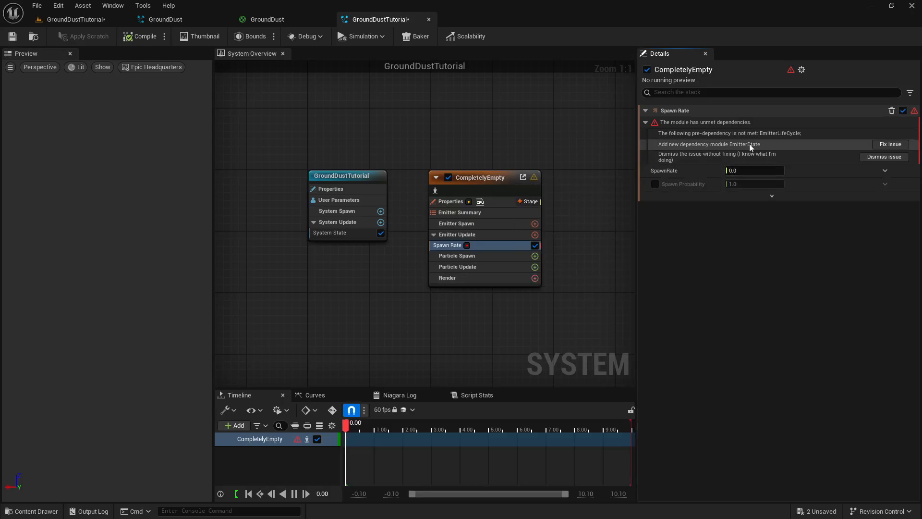
{"action": "left_click", "coordinate": [889, 144]}
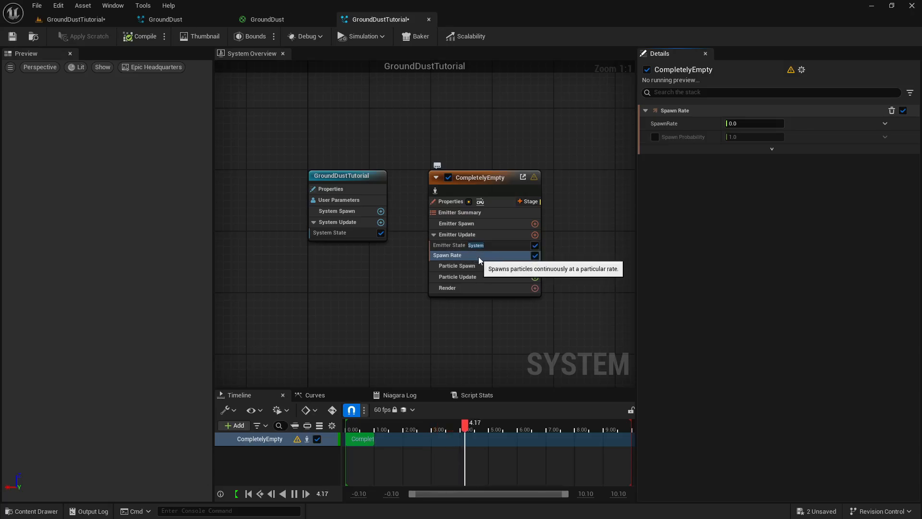
{"action": "left_click", "coordinate": [739, 125]}
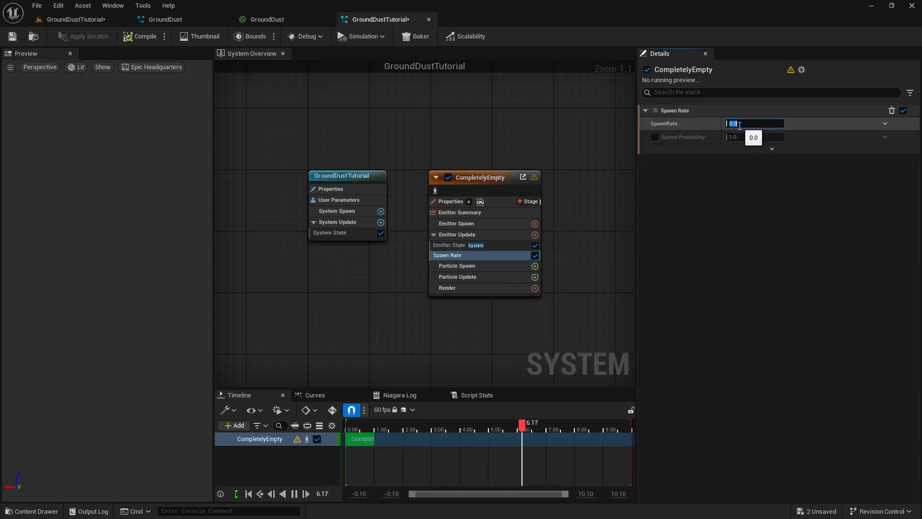
{"action": "type", "text": "60"}
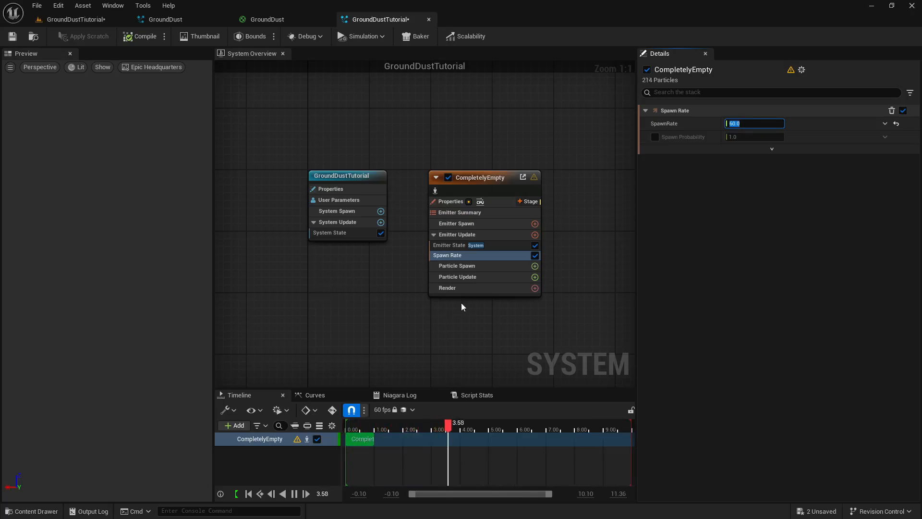
Step: Add a Sprite Renderer to the CompletelyEmpty emitter's Render group and an Initialize Particle module to Particle Spawn
{"action": "left_click", "coordinate": [535, 290]}
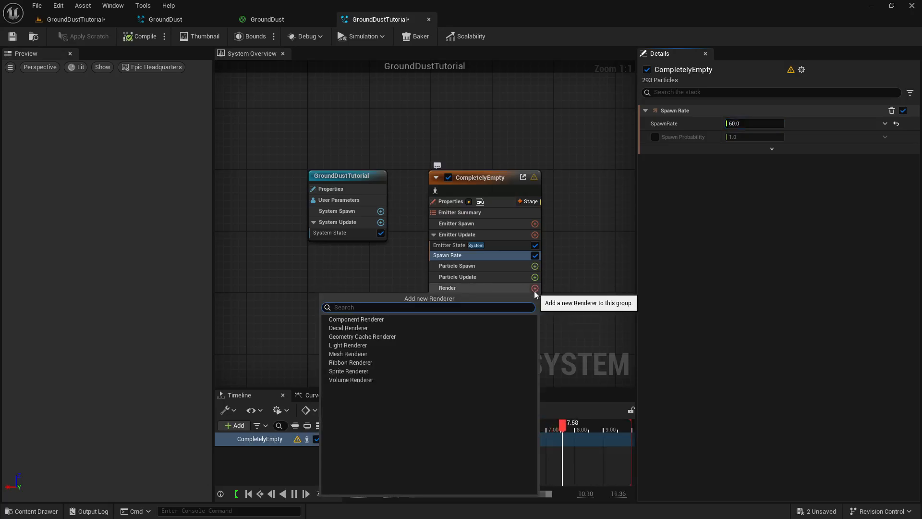
{"action": "left_click", "coordinate": [349, 371]}
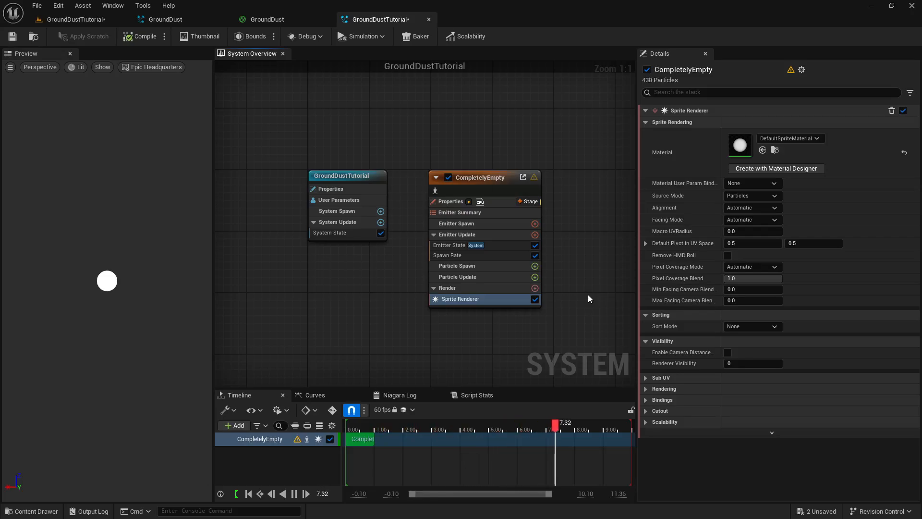
{"action": "left_click", "coordinate": [536, 266]}
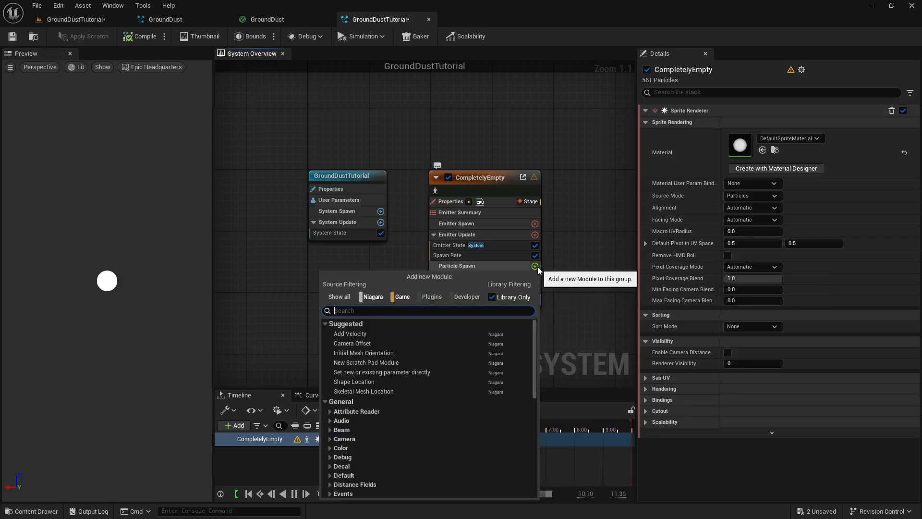
{"action": "type", "text": "inital"}
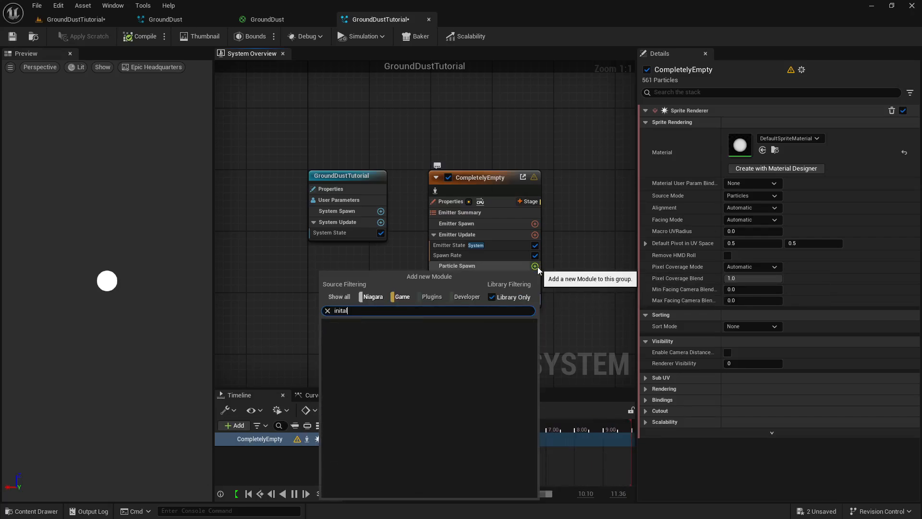
{"action": "key", "text": "BackSpace"}
{"action": "key", "text": "BackSpace"}
{"action": "key", "text": "BackSpace"}
{"action": "key", "text": "BackSpace"}
{"action": "key", "text": "BackSpace"}
{"action": "key", "text": "BackSpace"}
{"action": "type", "text": "par"}
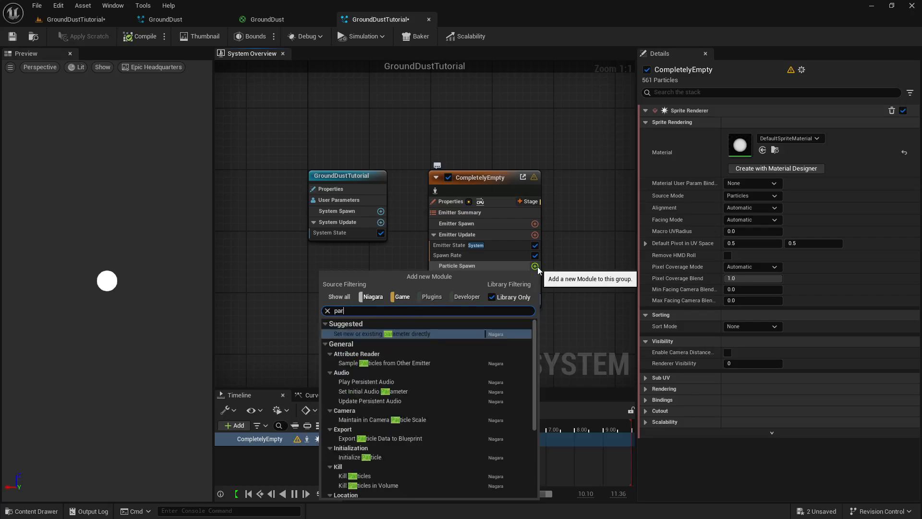
{"action": "type", "text": "ticle"}
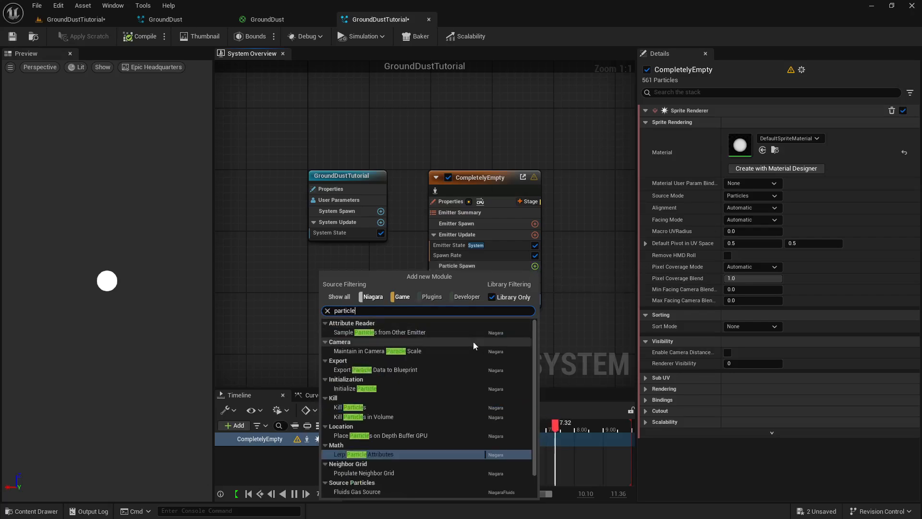
{"action": "scroll", "coordinate": [408, 388], "scroll_direction": "down", "scroll_amount": 2}
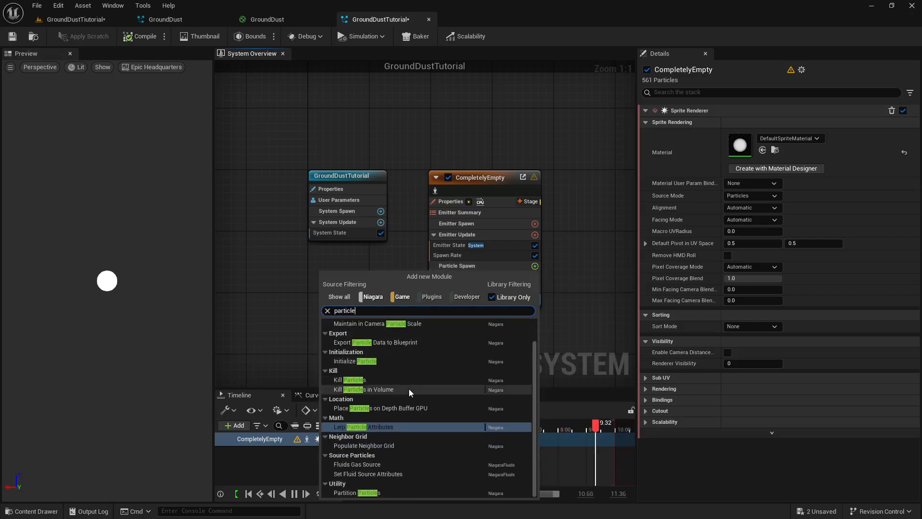
{"action": "scroll", "coordinate": [408, 388], "scroll_direction": "up", "scroll_amount": 2}
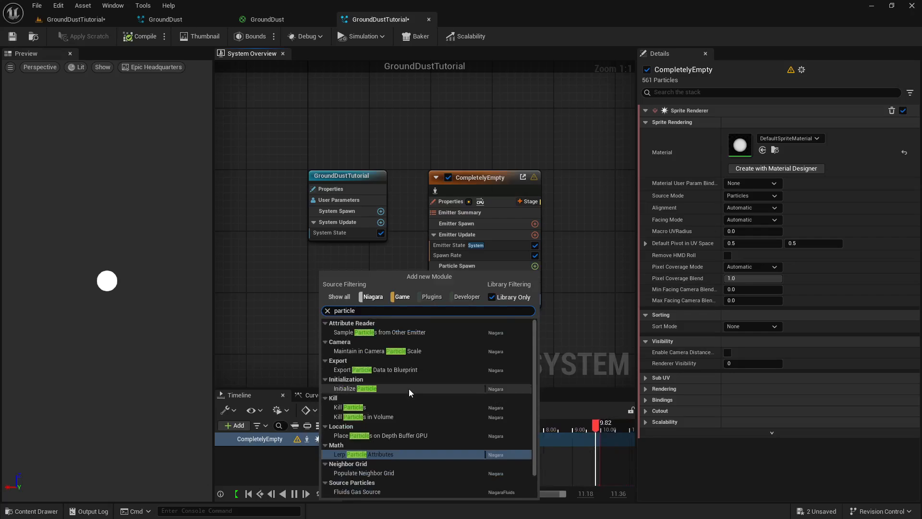
{"action": "left_click", "coordinate": [370, 388]}
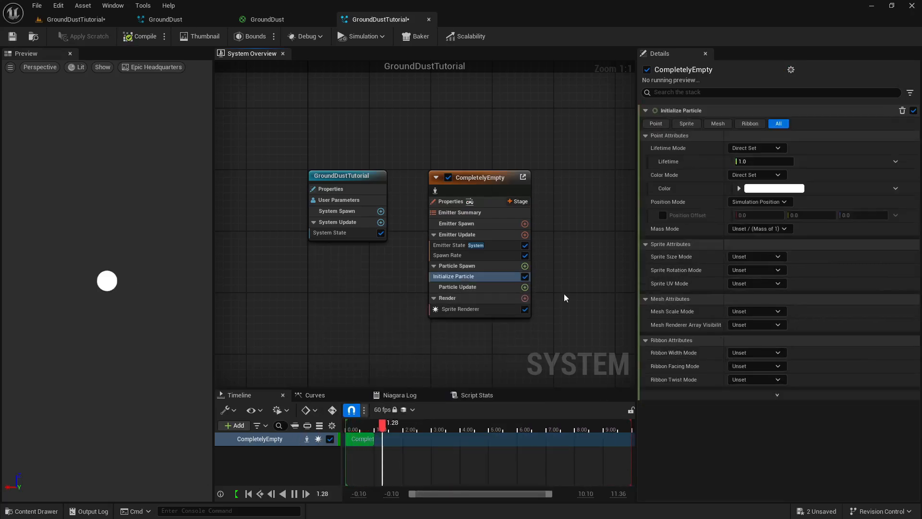
Step: In Initialize Particle, set Lifetime to 3 and Sprite Size Mode to Random Uniform
{"action": "left_click", "coordinate": [761, 160]}
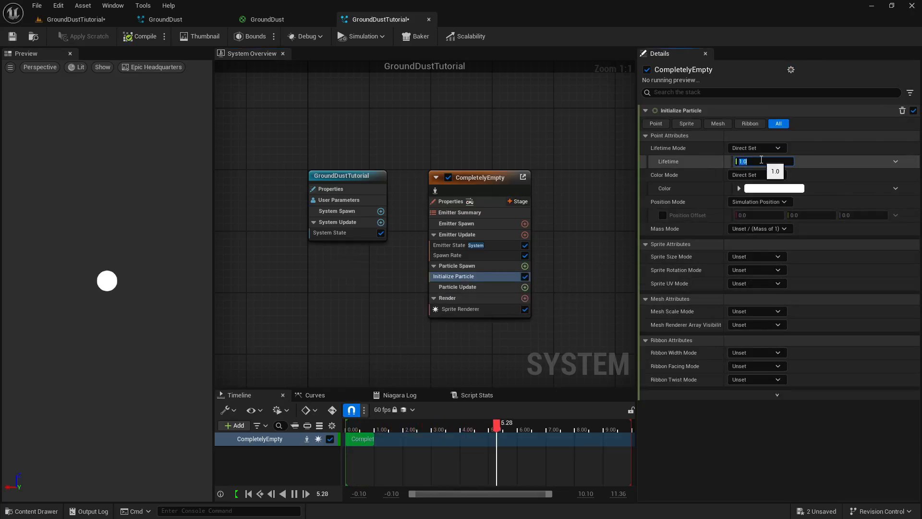
{"action": "type", "text": "3"}
{"action": "key", "text": "Return"}
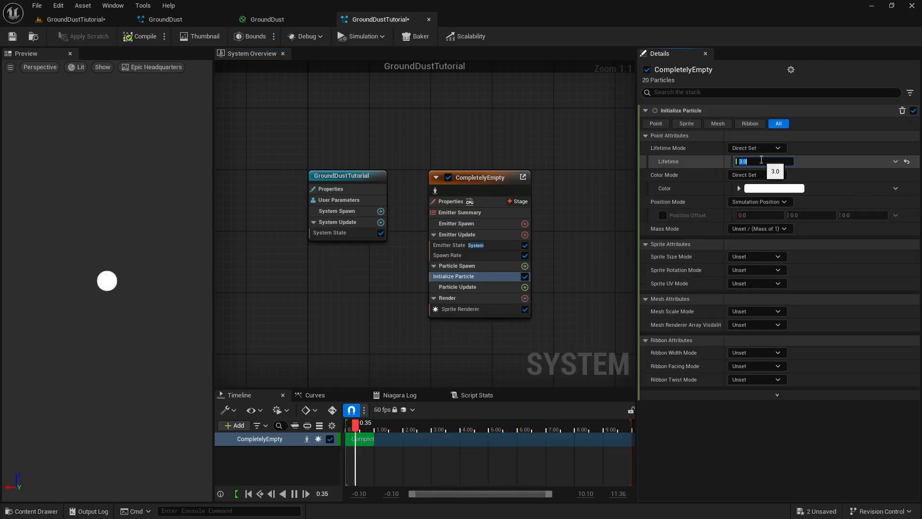
{"action": "left_click", "coordinate": [763, 256]}
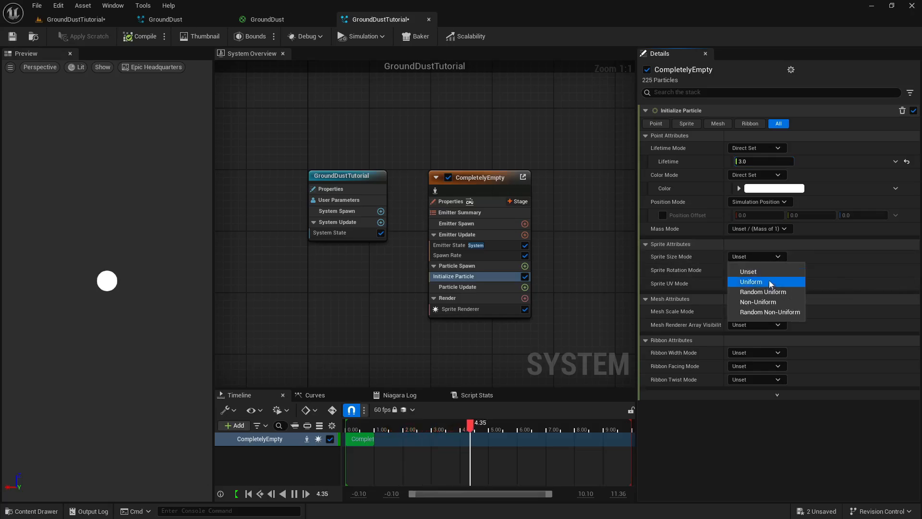
{"action": "left_click", "coordinate": [772, 292]}
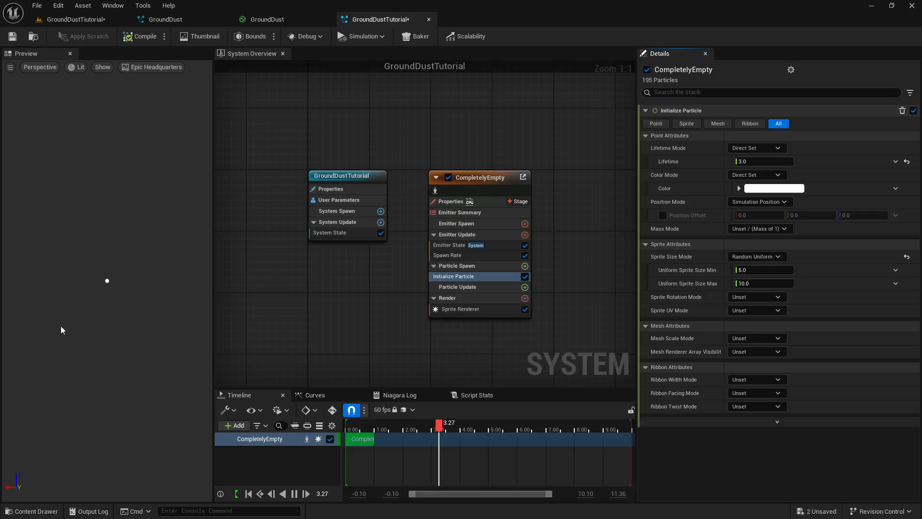
Step: Add a Shape Location module to Particle Spawn and set its Shape Primitive to Box / Plane
{"action": "left_click", "coordinate": [525, 266]}
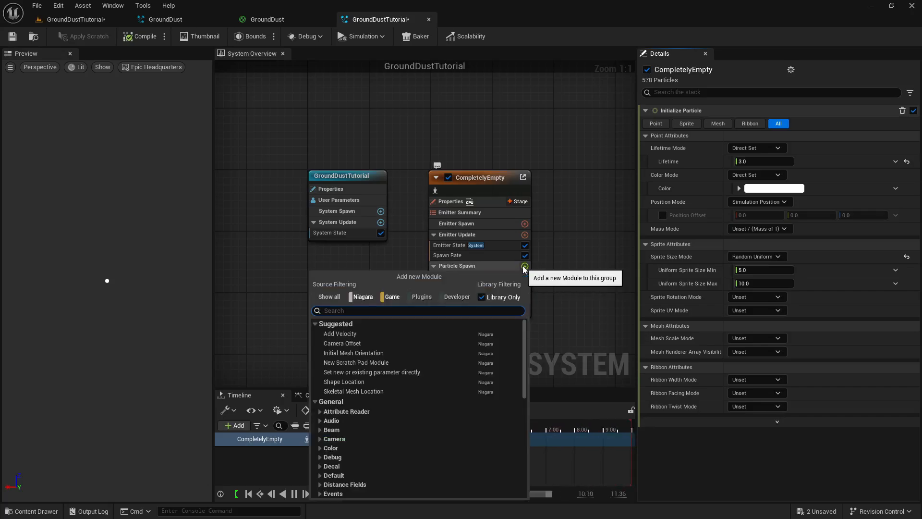
{"action": "left_click", "coordinate": [384, 382]}
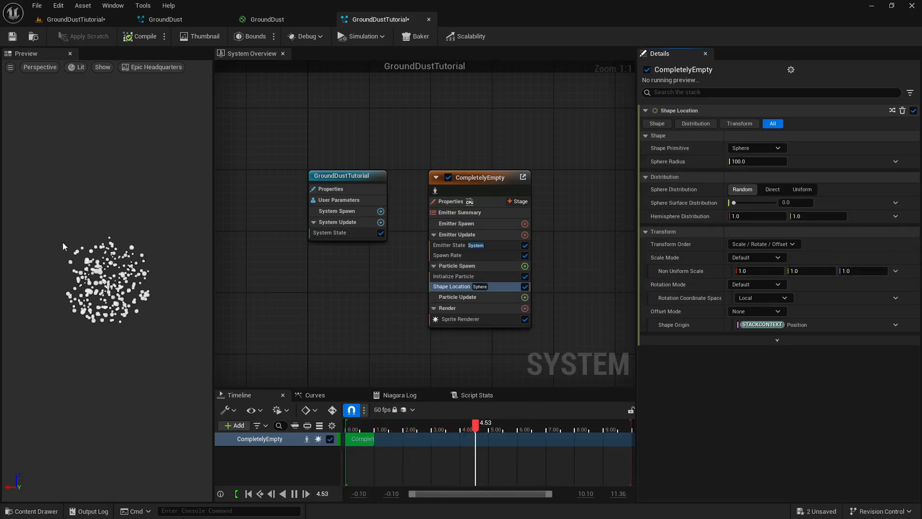
{"action": "left_click", "coordinate": [769, 148]}
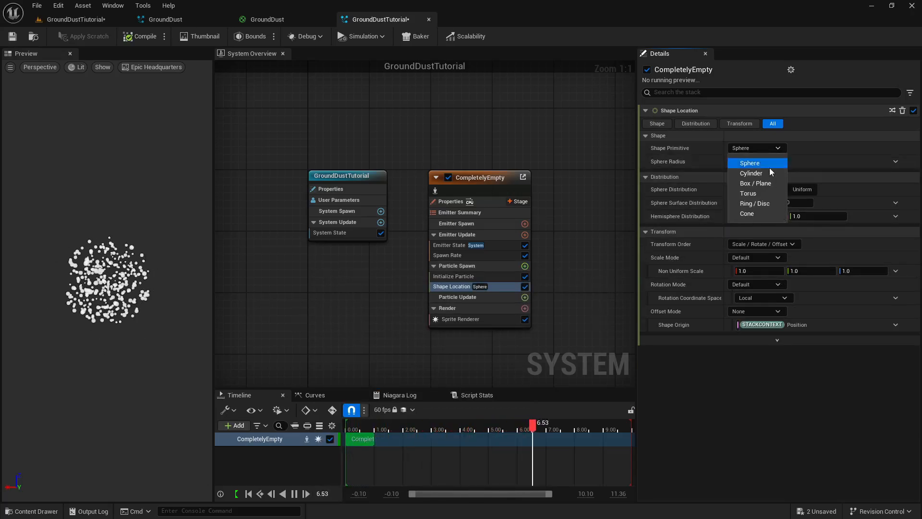
{"action": "left_click", "coordinate": [768, 184]}
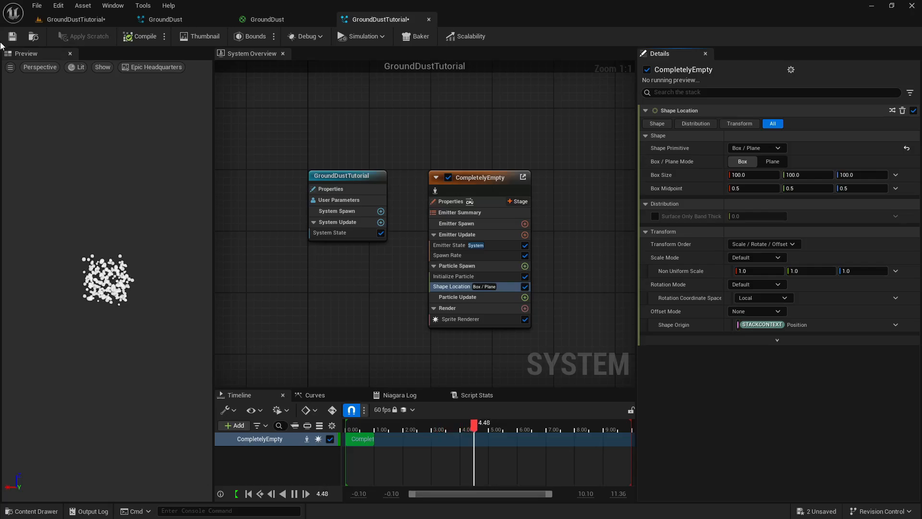
Step: Save the GroundDustTutorial system and close the two open GroundDust asset editors
{"action": "left_click", "coordinate": [12, 37]}
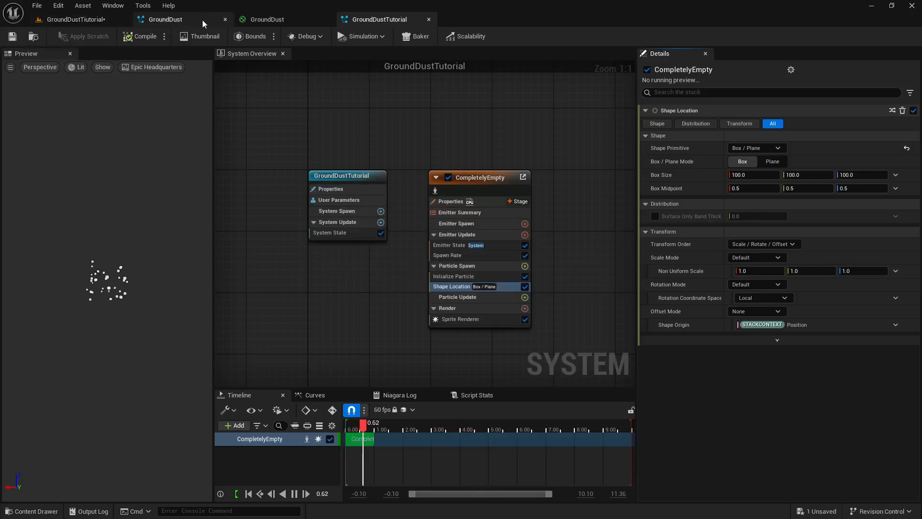
{"action": "left_click", "coordinate": [225, 19]}
{"action": "left_click", "coordinate": [225, 20]}
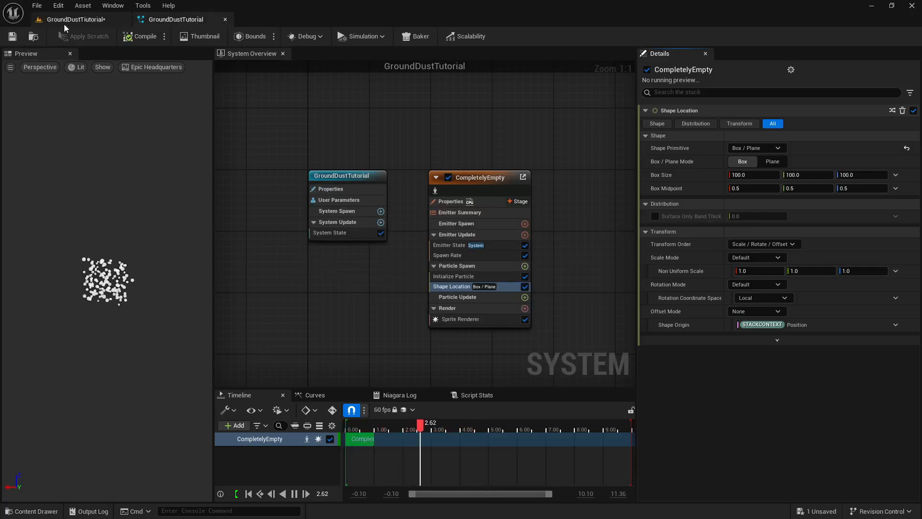
Step: Place the GroundDustTutorial Niagara system from the content folder on the floor of the level, inside the post-process volume
{"action": "left_click", "coordinate": [64, 20]}
{"action": "left_click", "coordinate": [29, 511]}
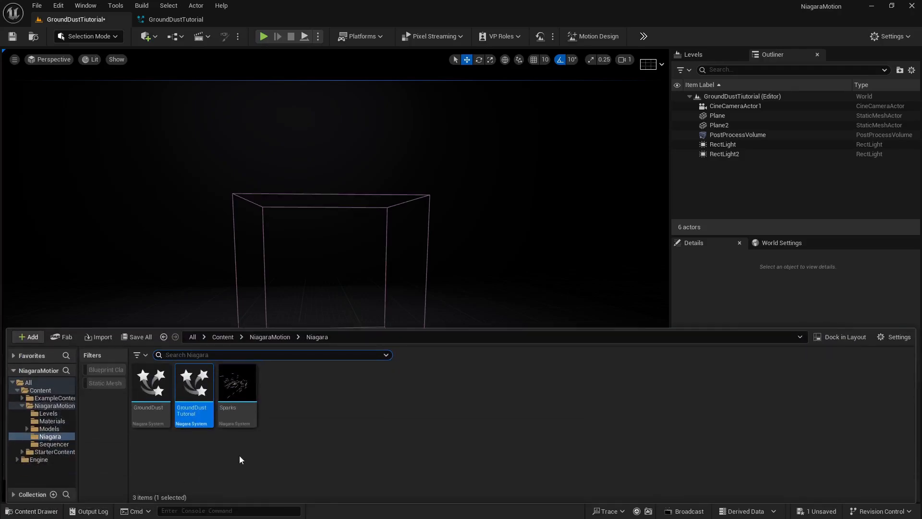
{"action": "left_click_drag", "start_coordinate": [190, 412], "coordinate": [331, 343]}
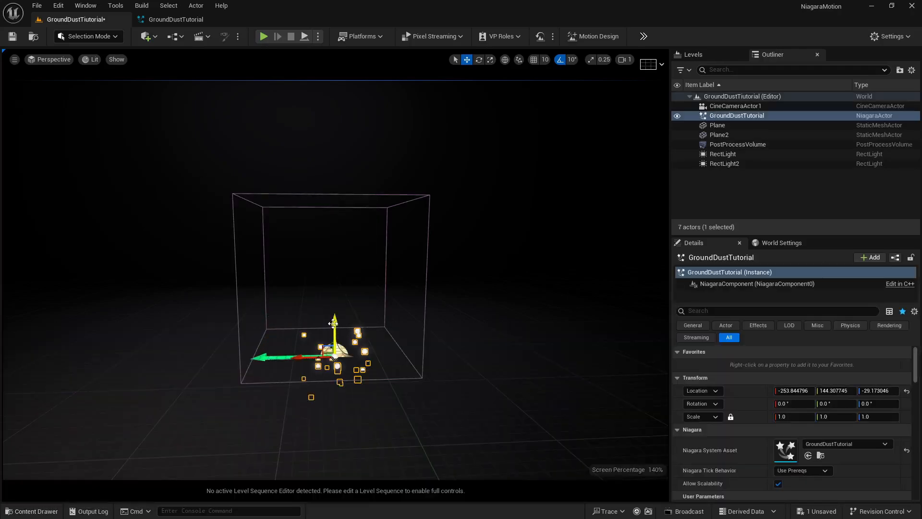
{"action": "left_click", "coordinate": [447, 303]}
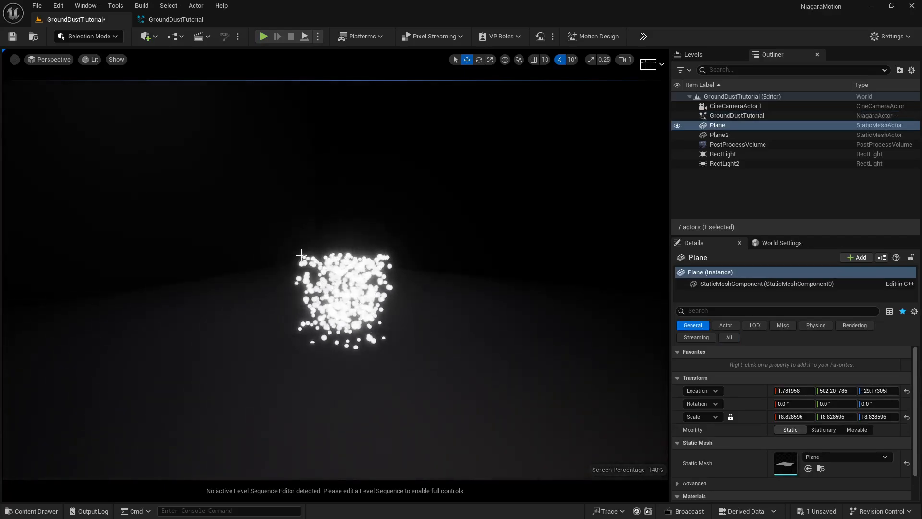
Step: Set the Shape Location Box Size to 500, 500, 1 in the GroundDustTutorial system and view the particles in the level
{"action": "left_click", "coordinate": [183, 20]}
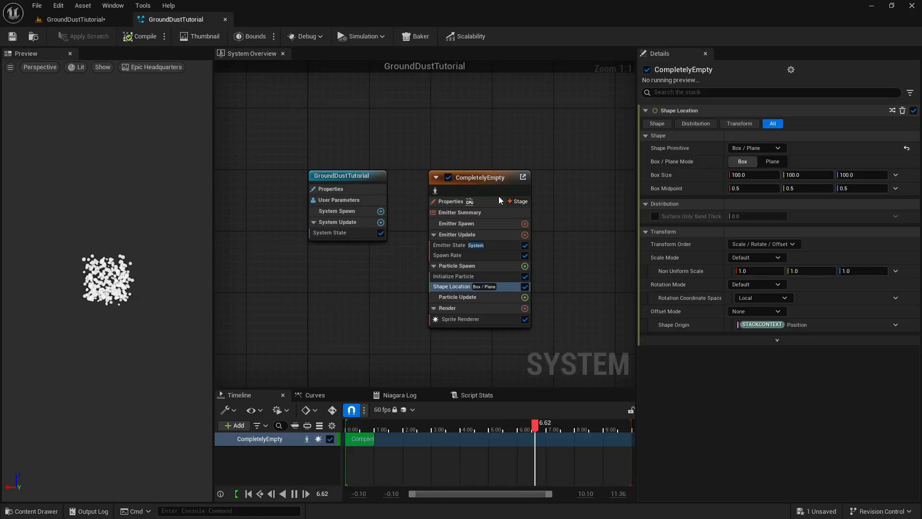
{"action": "left_click", "coordinate": [751, 174]}
{"action": "type", "text": "500"}
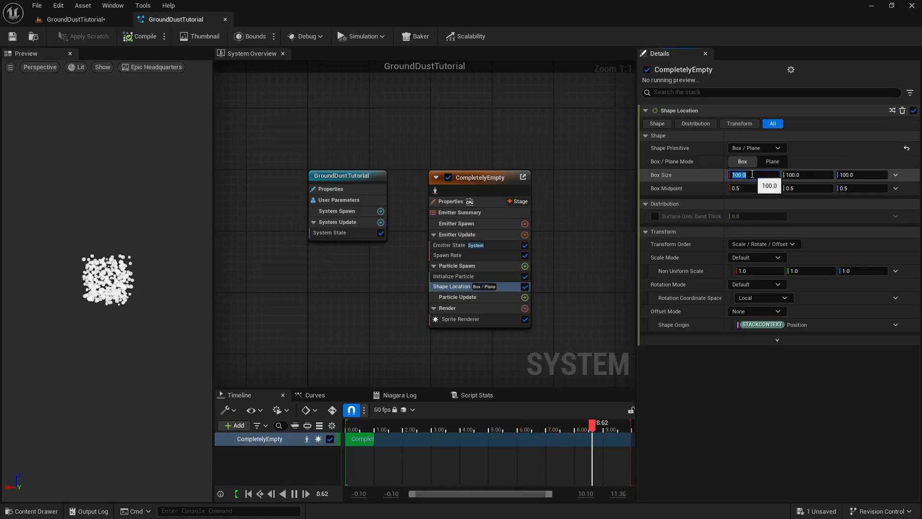
{"action": "key", "text": "Tab"}
{"action": "type", "text": "500"}
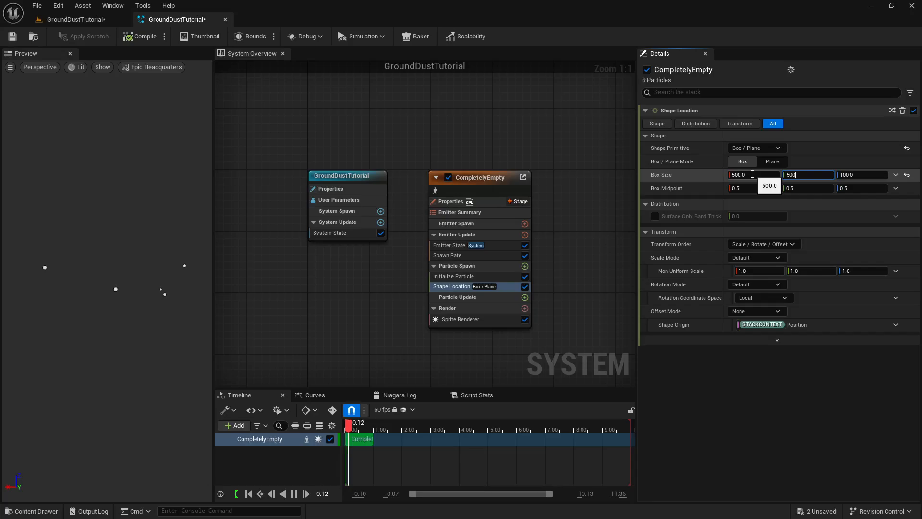
{"action": "key", "text": "Tab"}
{"action": "scroll", "coordinate": [106, 268], "scroll_direction": "down", "scroll_amount": 5}
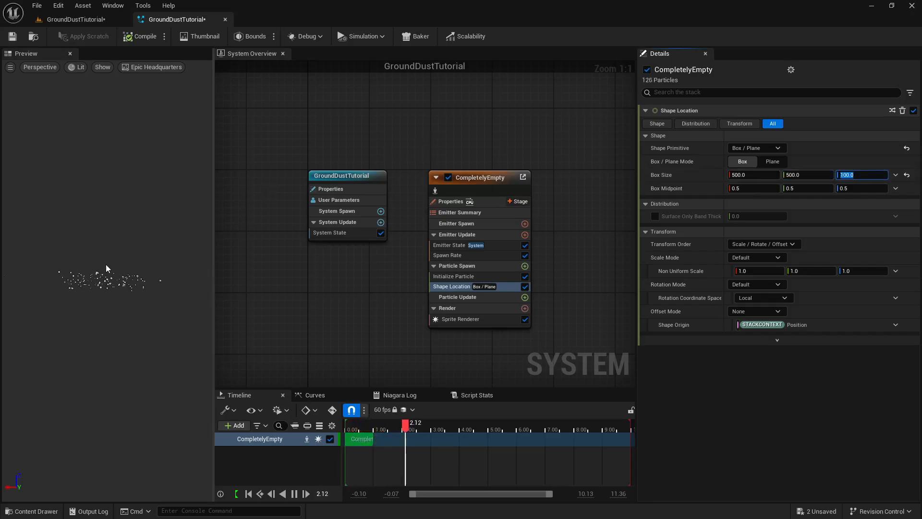
{"action": "scroll", "coordinate": [106, 268], "scroll_direction": "up", "scroll_amount": 2}
{"action": "left_click_drag", "start_coordinate": [106, 268], "coordinate": [144, 270]}
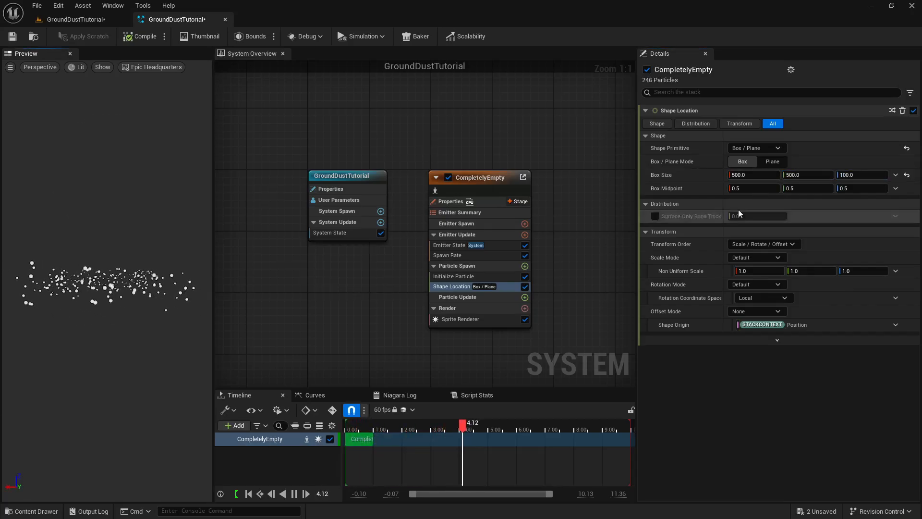
{"action": "left_click", "coordinate": [861, 175]}
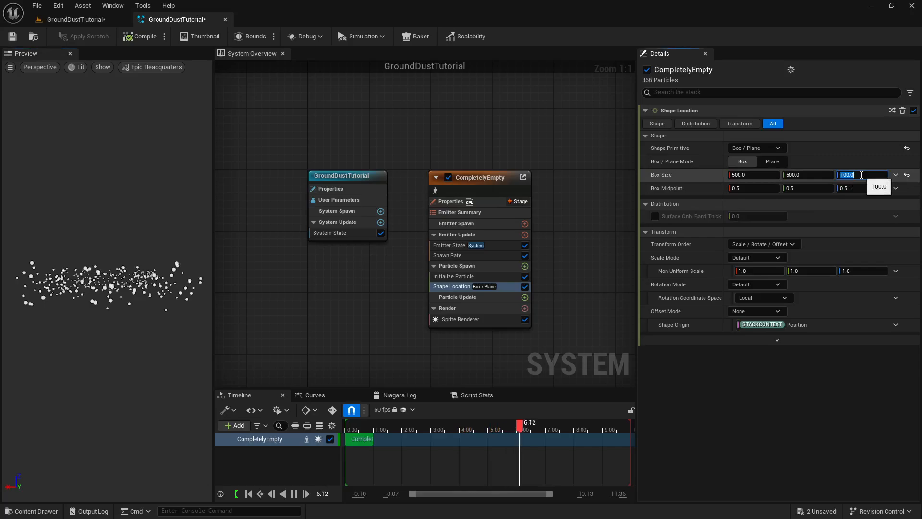
{"action": "type", "text": "1"}
{"action": "key", "text": "Return"}
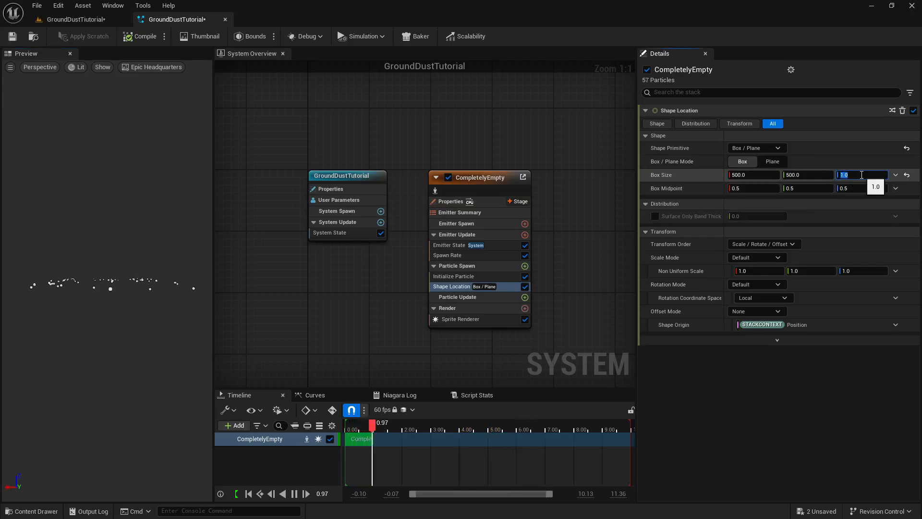
{"action": "left_click", "coordinate": [76, 19]}
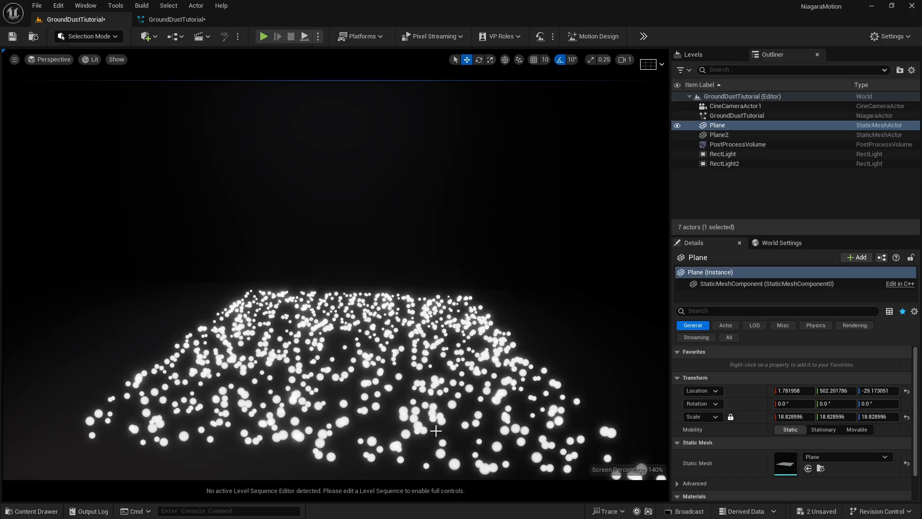
Step: Return to the GroundDustTutorial system, add a Particle State module to Particle Update, and inspect the particles in the preview
{"action": "left_click", "coordinate": [150, 23]}
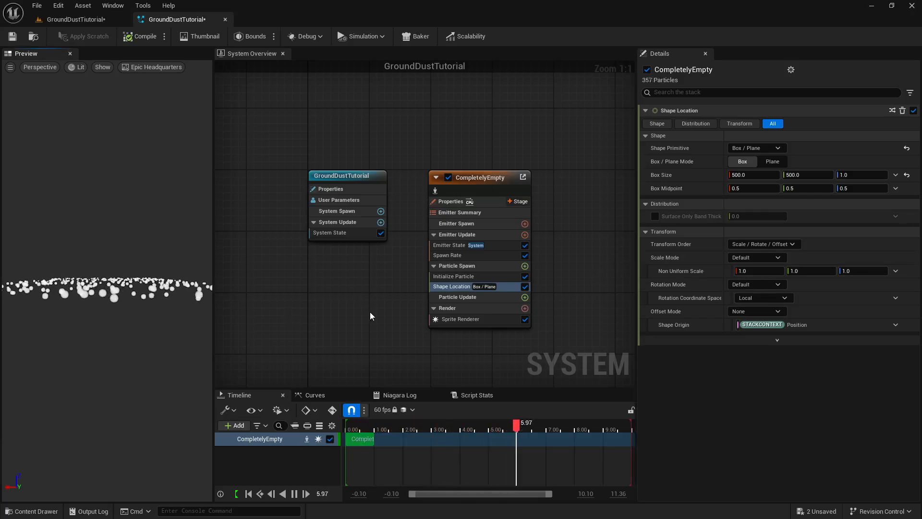
{"action": "left_click", "coordinate": [525, 297]}
{"action": "type", "text": "state"}
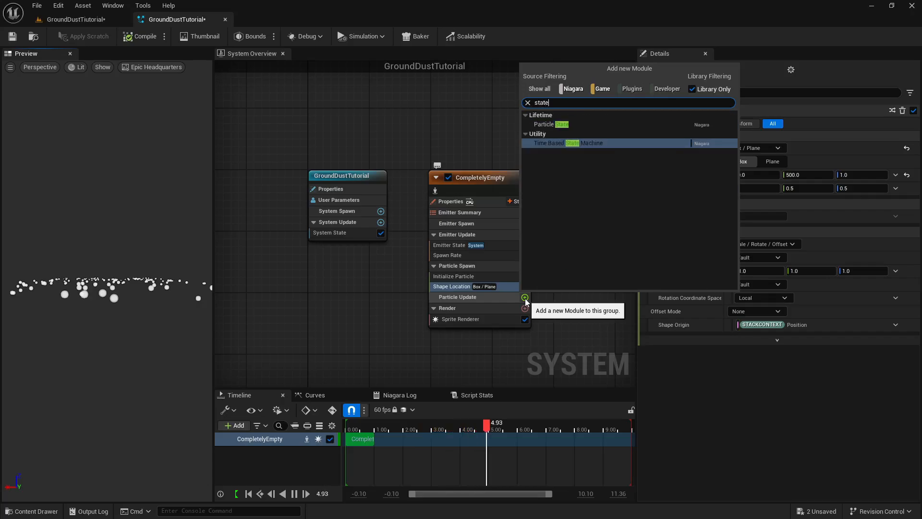
{"action": "left_click", "coordinate": [578, 126]}
{"action": "mouse_move", "coordinate": [676, 124]}
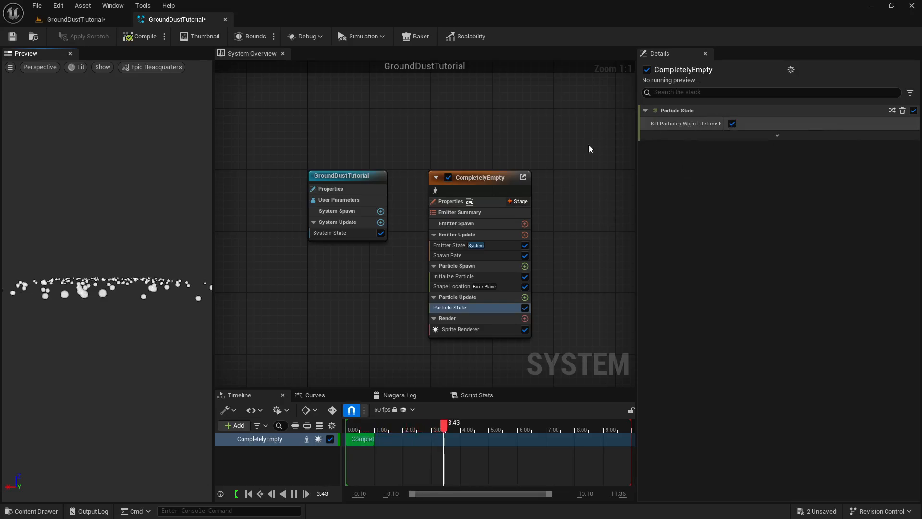
{"action": "left_click_drag", "start_coordinate": [101, 313], "coordinate": [102, 353]}
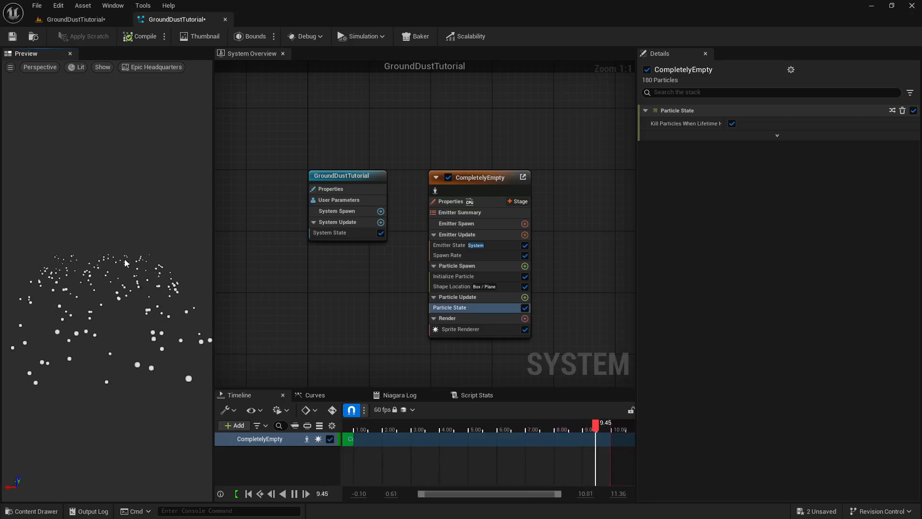
Step: Create a new material named M_SubUV in the project's Materials folder
{"action": "left_click", "coordinate": [58, 20]}
{"action": "left_click", "coordinate": [36, 510]}
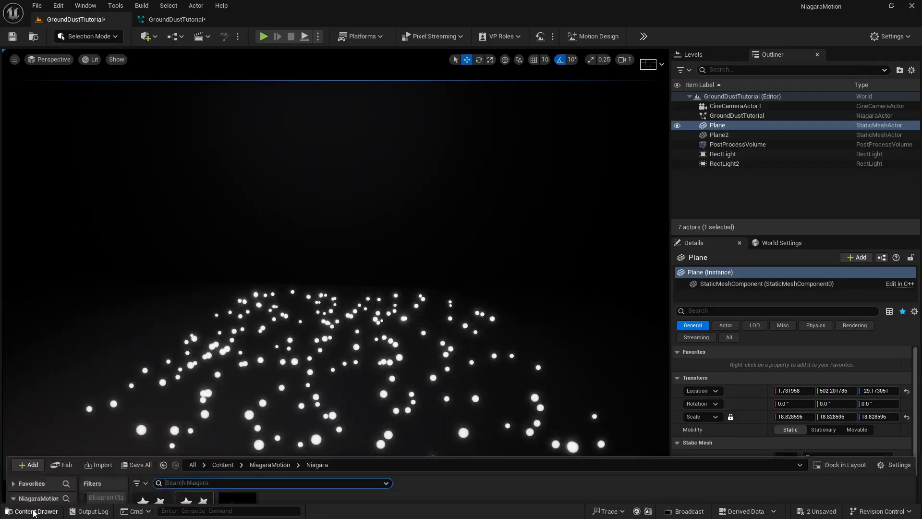
{"action": "left_click", "coordinate": [51, 421]}
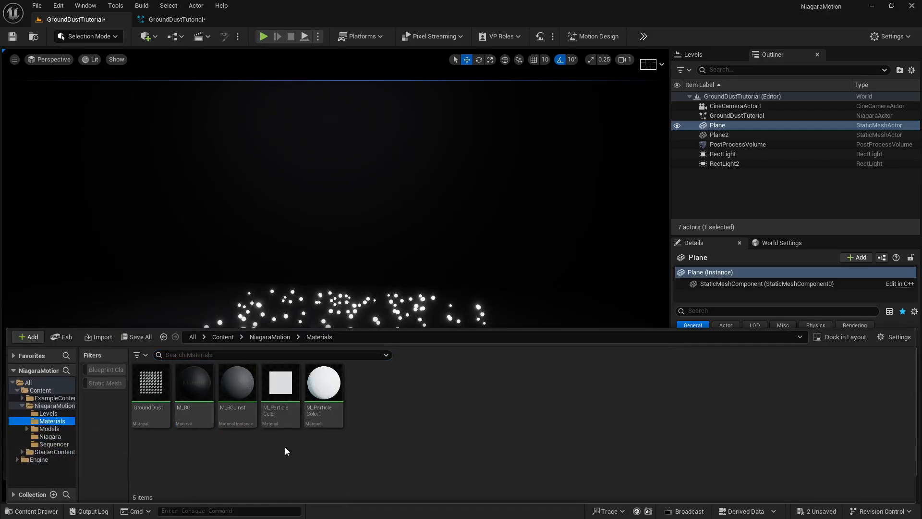
{"action": "right_click", "coordinate": [430, 416]}
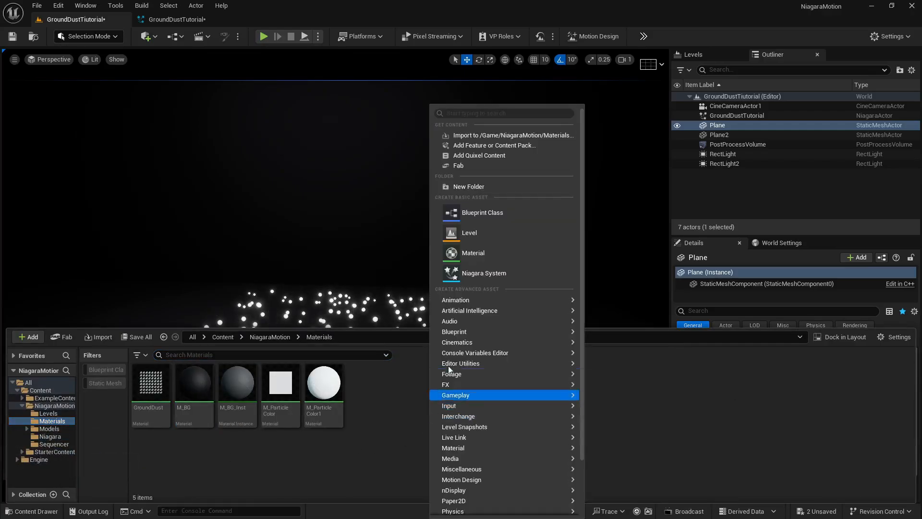
{"action": "left_click", "coordinate": [488, 255]}
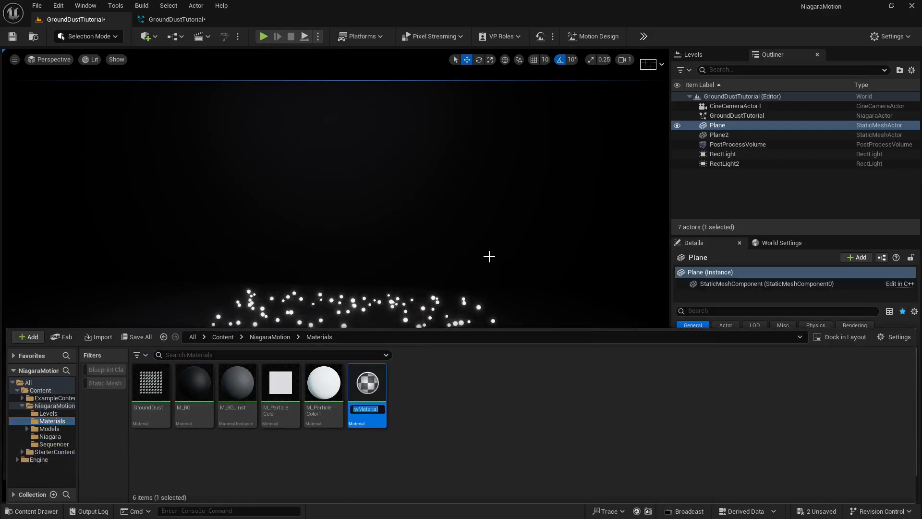
{"action": "type", "text": "M"}
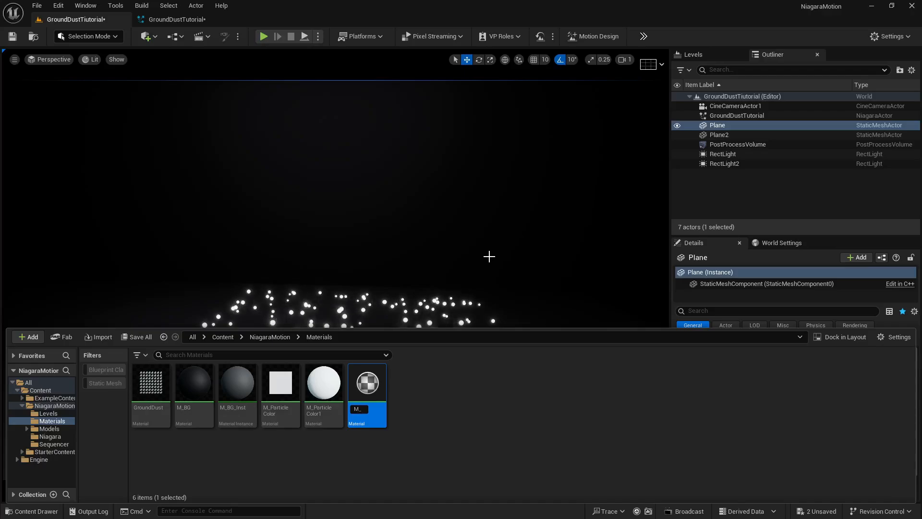
{"action": "type", "text": "_Su"}
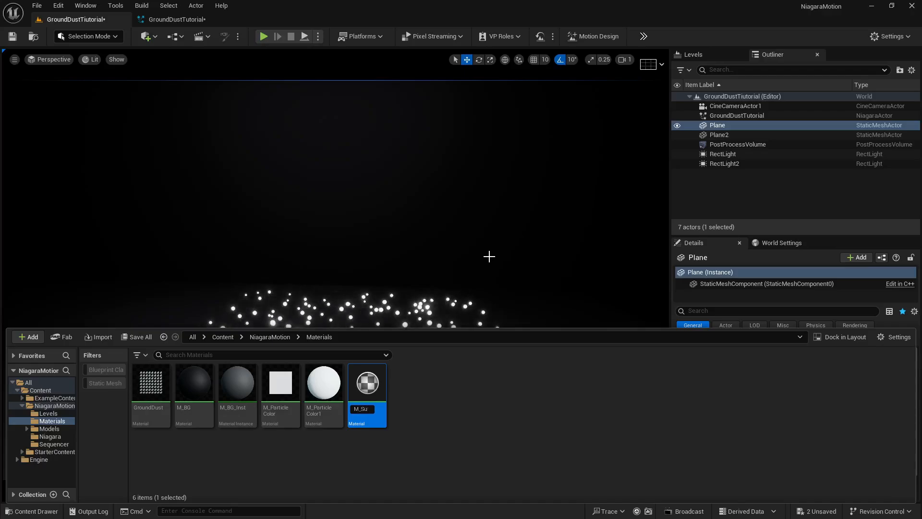
{"action": "type", "text": "bUV"}
{"action": "key", "text": "Return"}
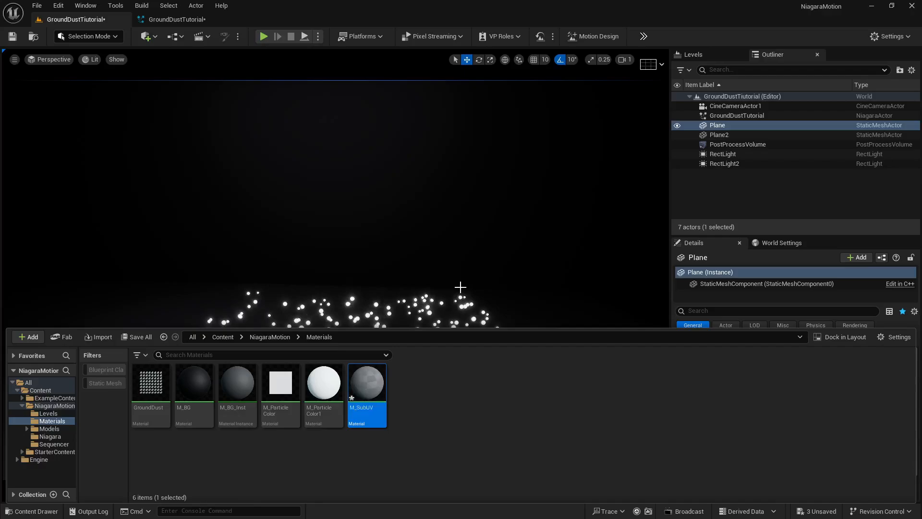
Step: Open the M_SubUV material for editing and set its Blend Mode to Translucent
{"action": "double_click", "coordinate": [377, 376]}
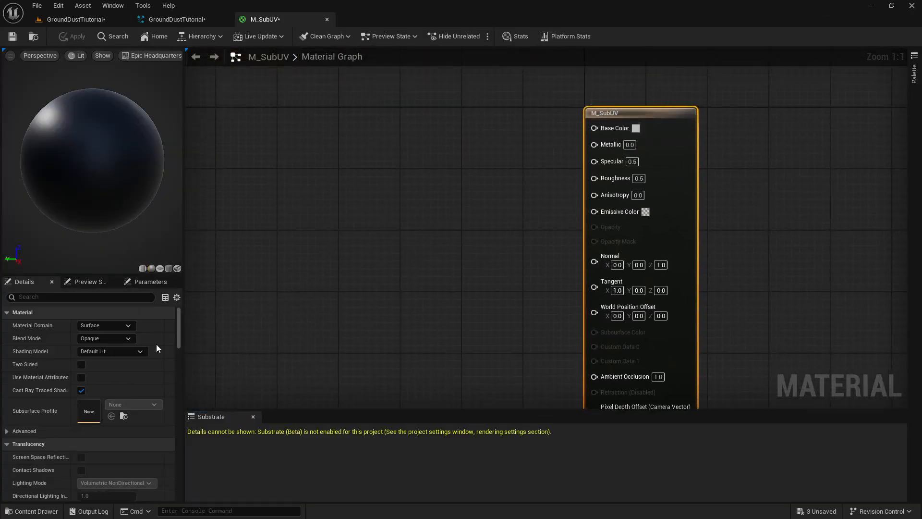
{"action": "left_click", "coordinate": [94, 339]}
{"action": "left_click", "coordinate": [98, 362]}
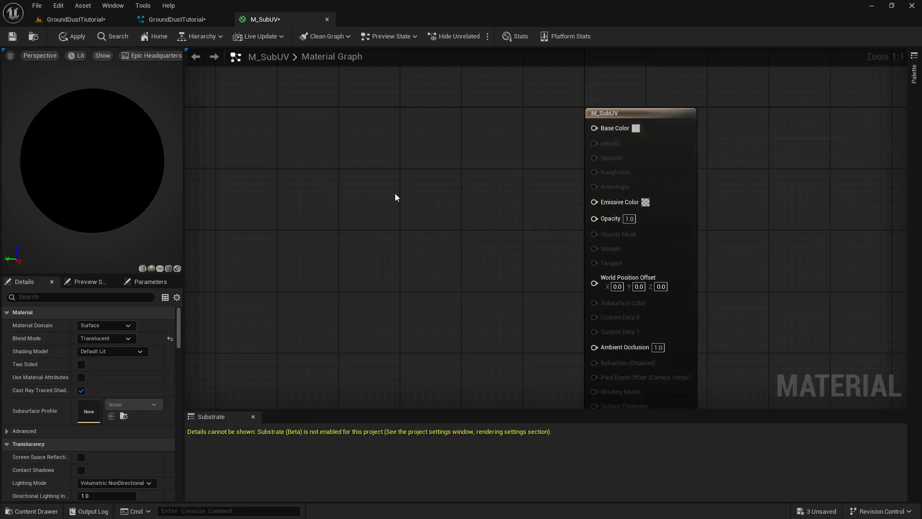
{"action": "right_click_drag", "start_coordinate": [410, 207], "coordinate": [489, 217]}
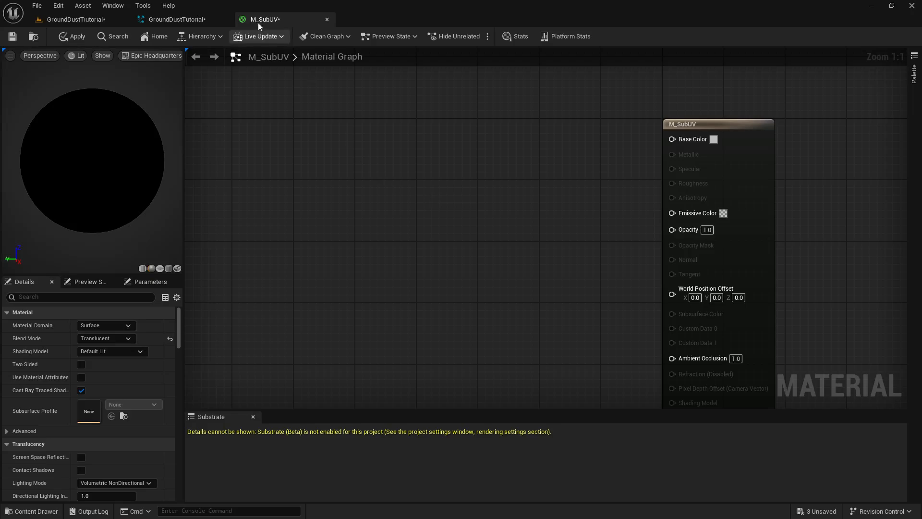
{"action": "left_click", "coordinate": [185, 19]}
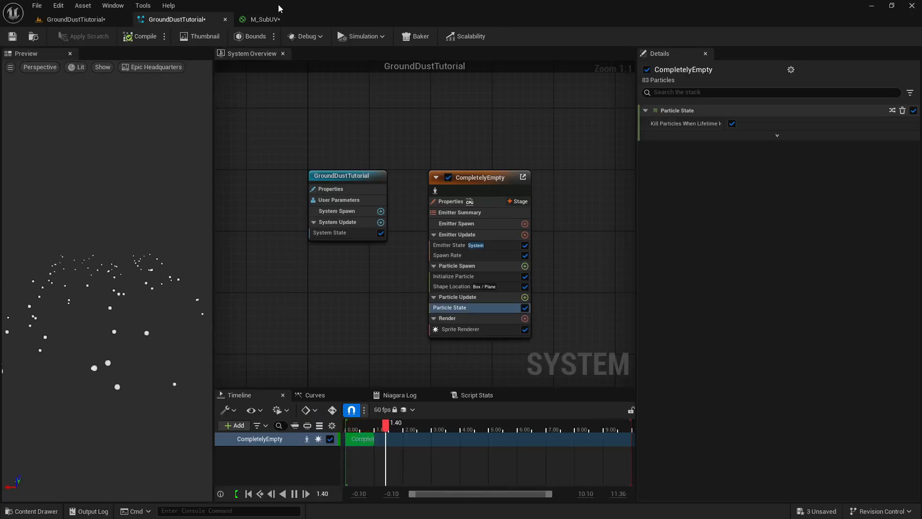
{"action": "left_click", "coordinate": [267, 20]}
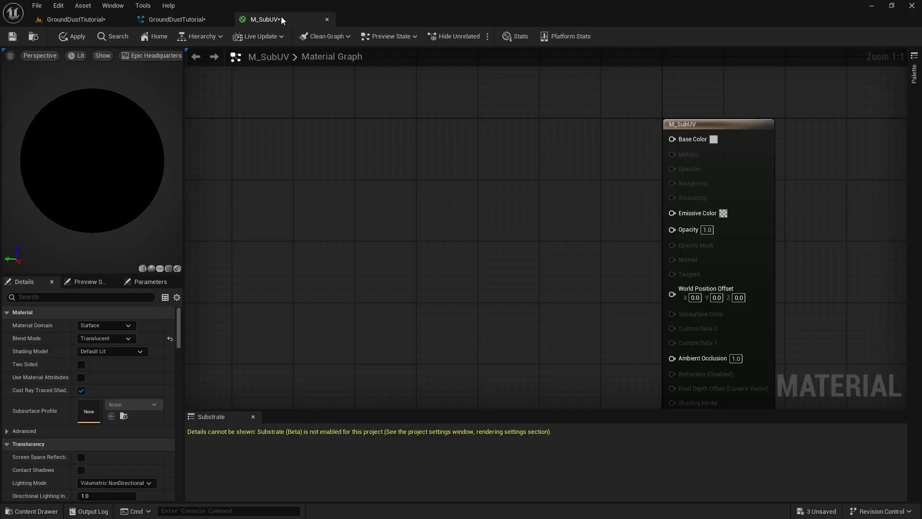
Step: Add a Particle Color node, connect its RGB output to the material's Base Color, and save the material
{"action": "right_click", "coordinate": [456, 208]}
{"action": "type", "text": "particl"}
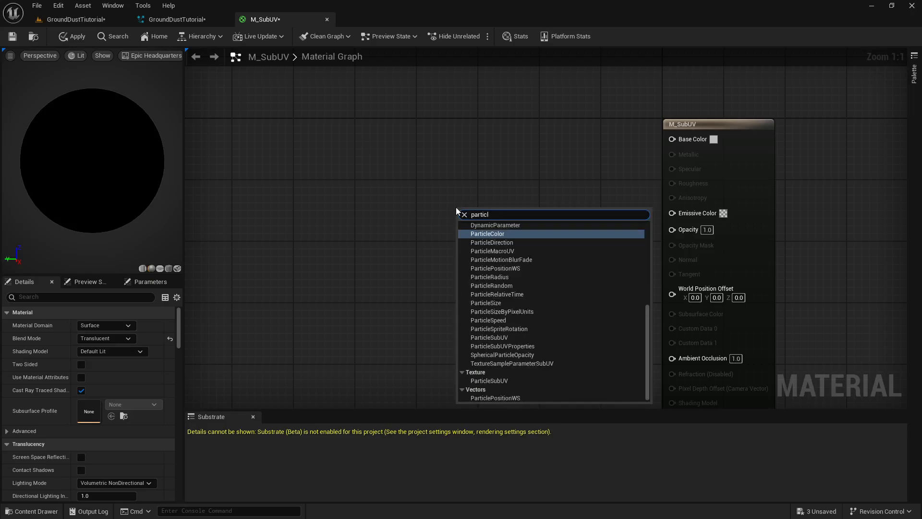
{"action": "scroll", "coordinate": [525, 305], "scroll_direction": "up", "scroll_amount": 3}
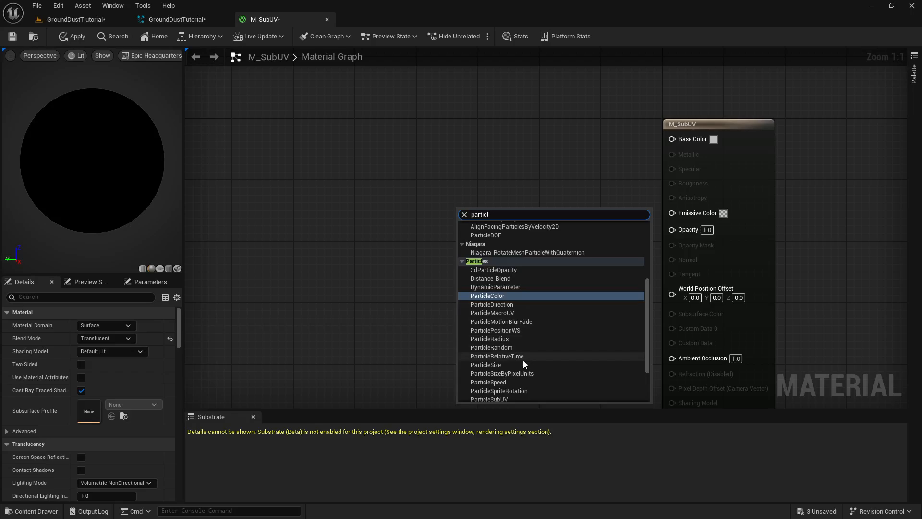
{"action": "left_click", "coordinate": [504, 296]}
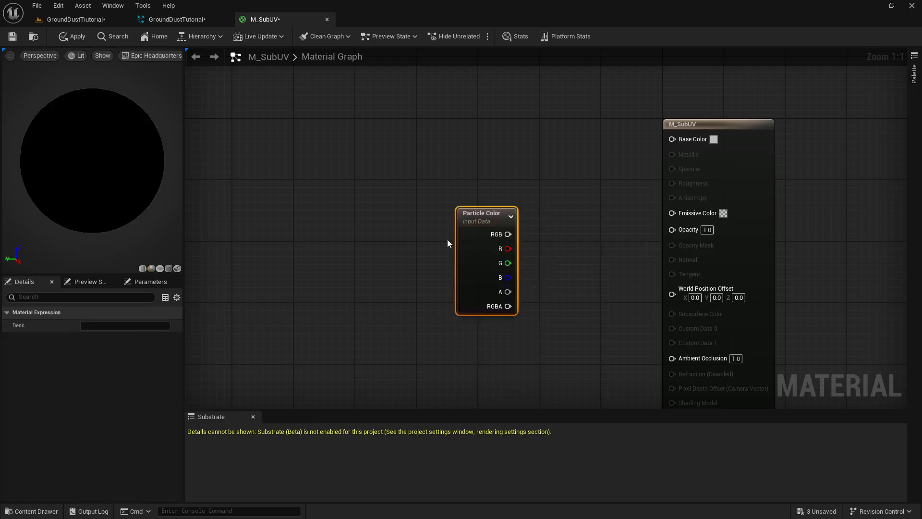
{"action": "left_click_drag", "start_coordinate": [507, 234], "coordinate": [678, 139]}
{"action": "left_click_drag", "start_coordinate": [475, 216], "coordinate": [398, 165]}
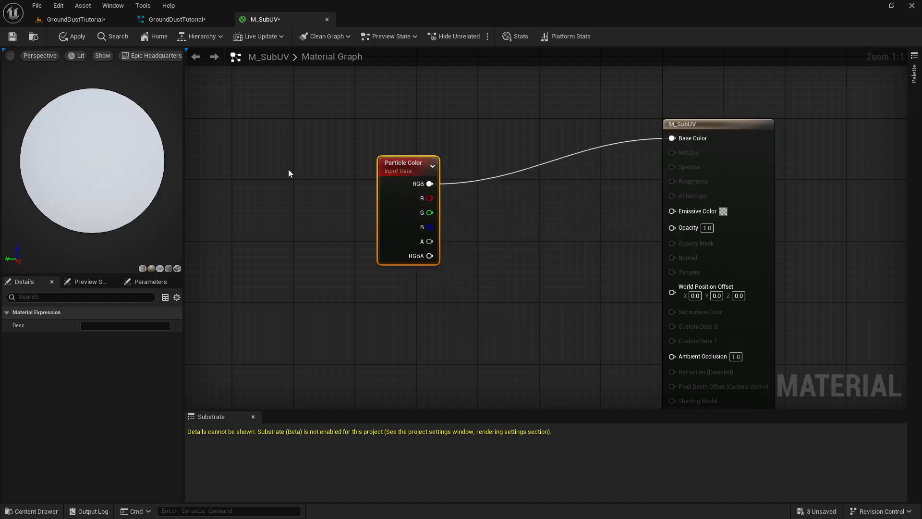
{"action": "left_click", "coordinate": [12, 36]}
Step: Add a Particle SubUV node below Particle Color and assign it the T_SmokeSubUV_8X8 texture
{"action": "right_click_drag", "start_coordinate": [346, 302], "coordinate": [391, 282]}
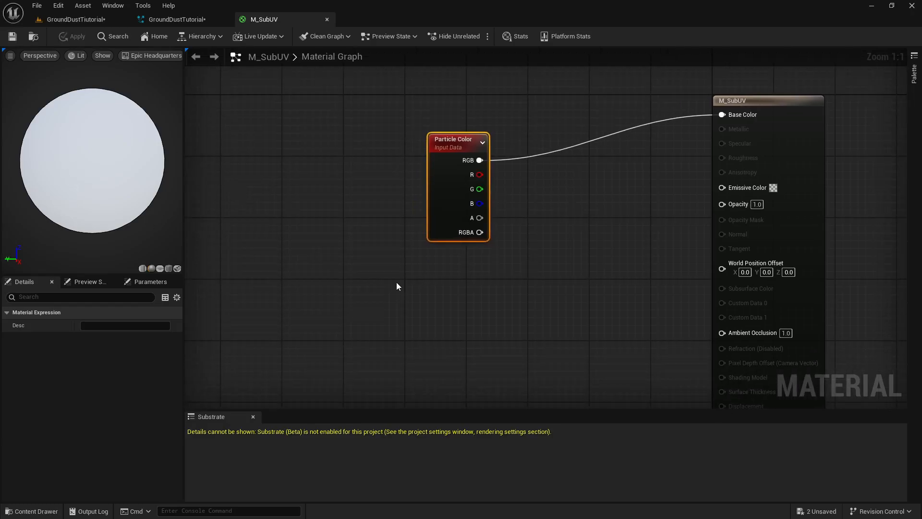
{"action": "right_click", "coordinate": [397, 284]}
{"action": "type", "text": "sub uv"}
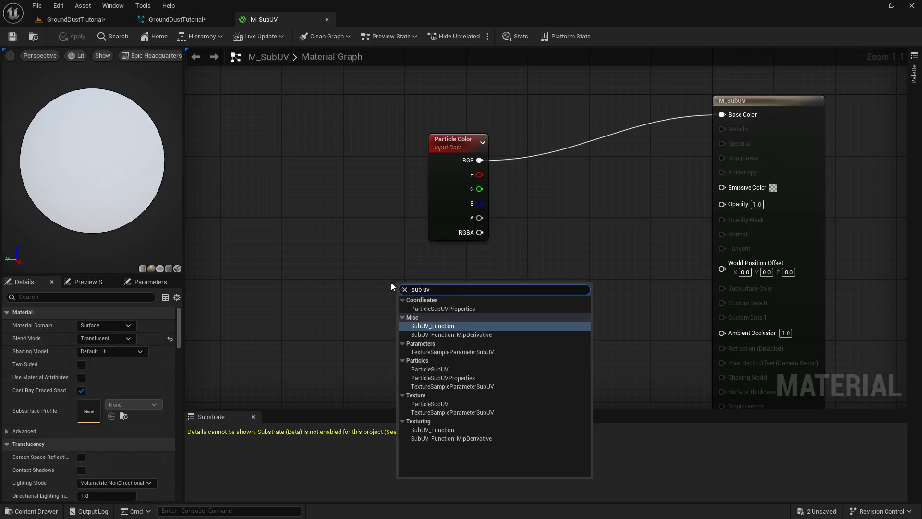
{"action": "left_click", "coordinate": [450, 367]}
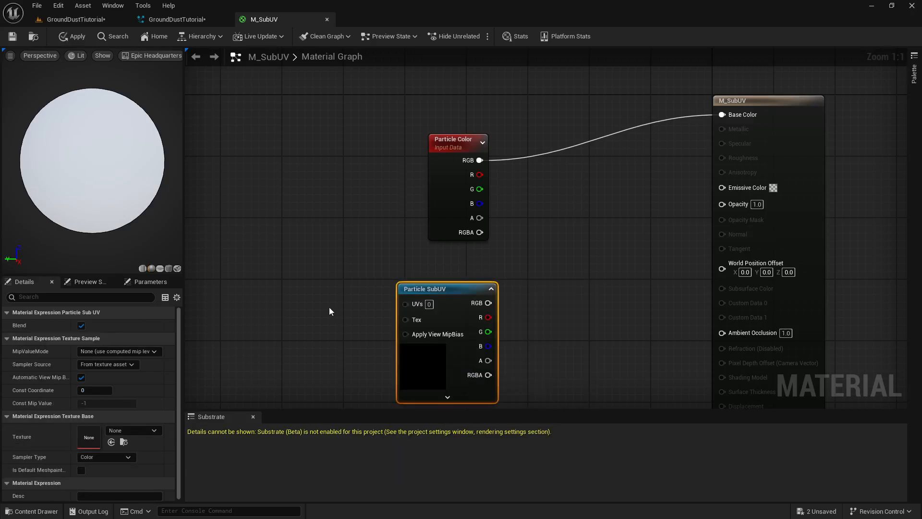
{"action": "right_click_drag", "start_coordinate": [376, 317], "coordinate": [490, 302]}
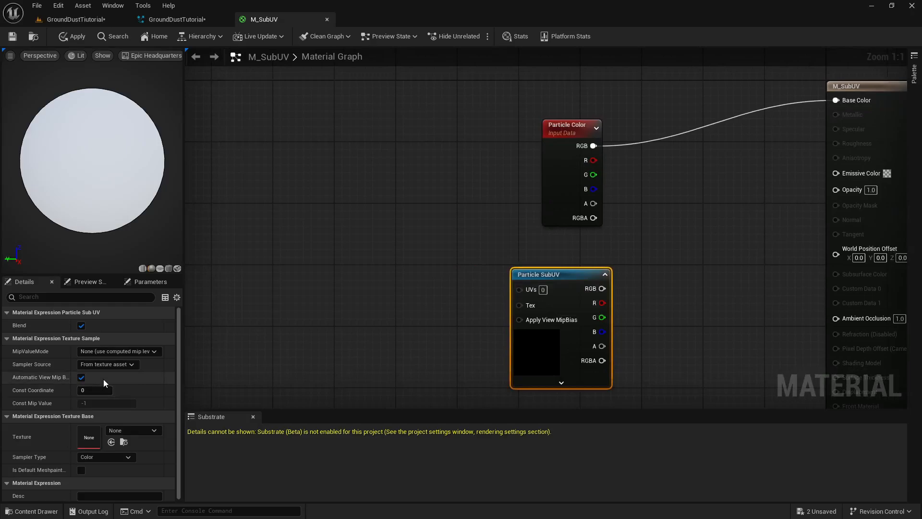
{"action": "left_click", "coordinate": [118, 428]}
{"action": "type", "text": "subuv"}
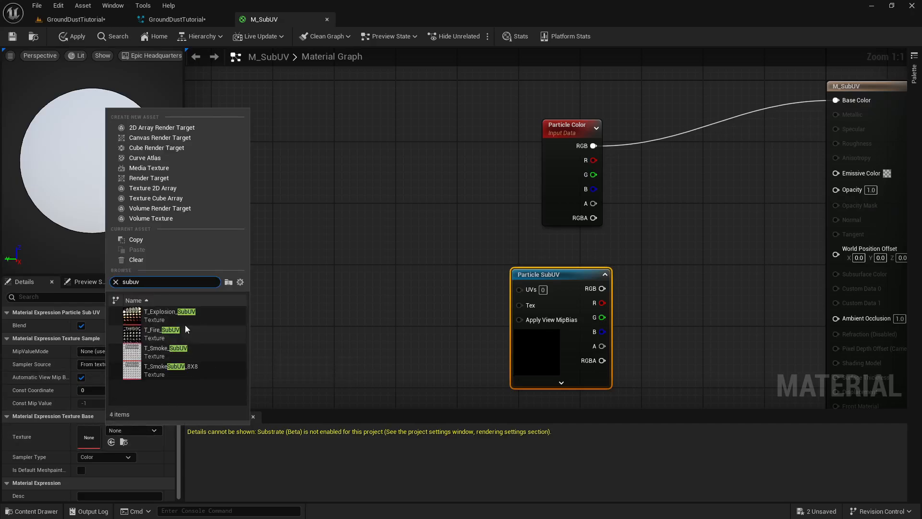
{"action": "left_click", "coordinate": [172, 369]}
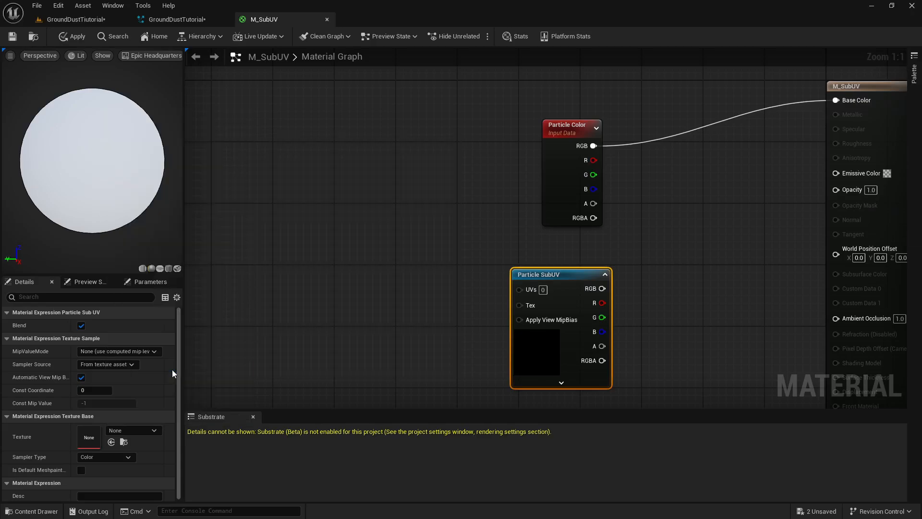
Step: Open the Particle SubUV node's assigned texture, examine its grid of smoke frames, and close it
{"action": "double_click", "coordinate": [88, 431]}
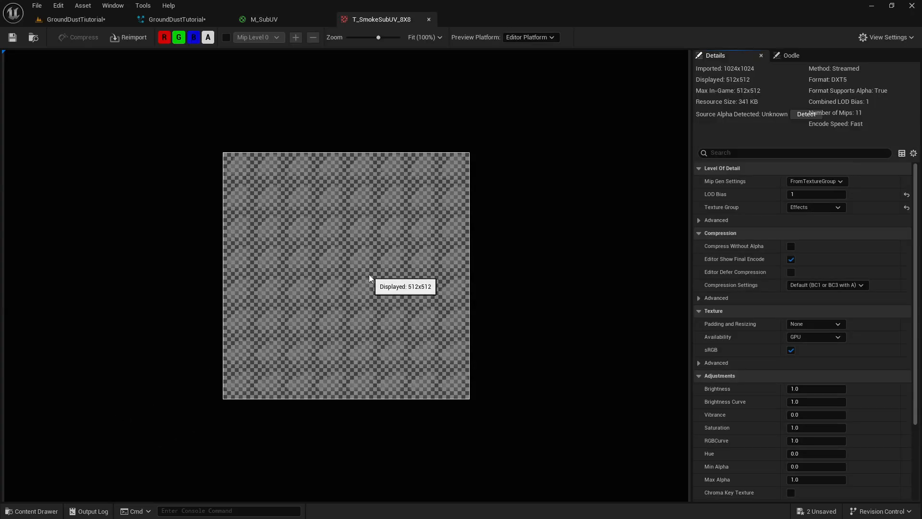
{"action": "scroll", "coordinate": [284, 204], "scroll_direction": "up", "scroll_amount": 1}
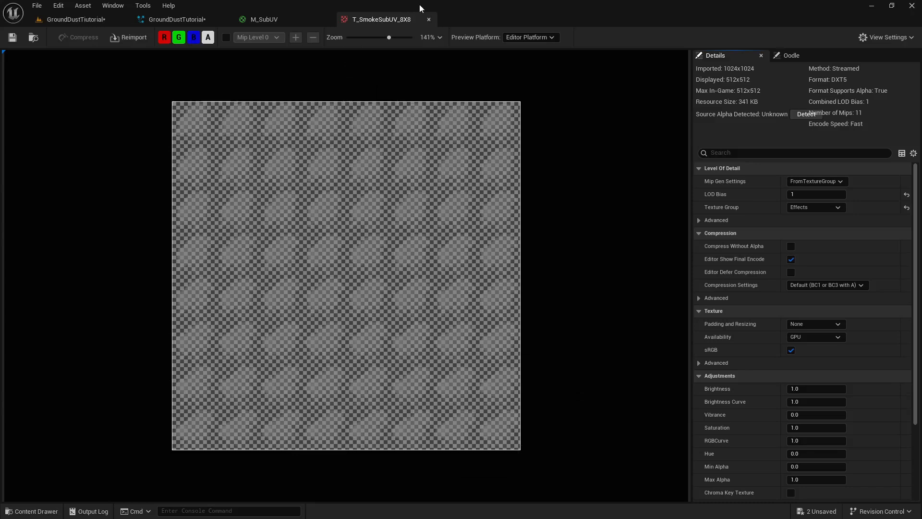
{"action": "left_click", "coordinate": [430, 19]}
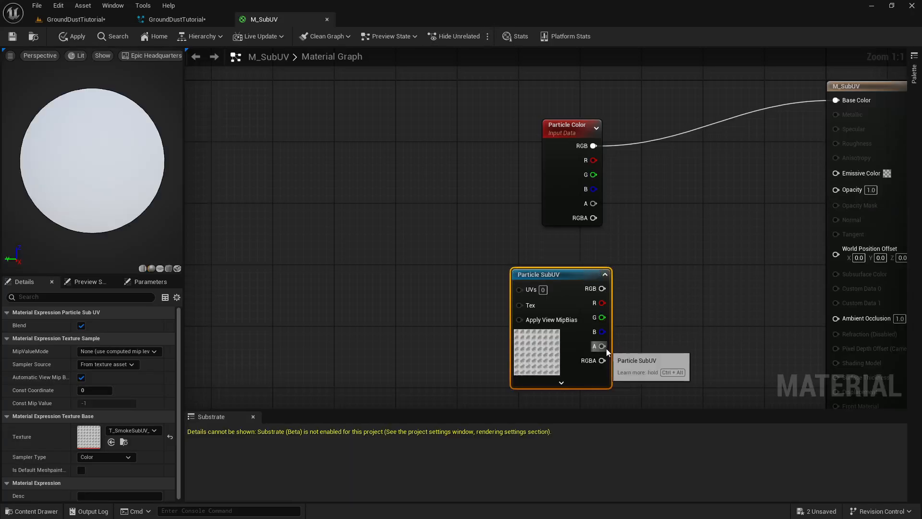
Step: Connect the Particle SubUV alpha output directly to the material's Opacity and examine the preview sphere
{"action": "left_click_drag", "start_coordinate": [601, 346], "coordinate": [835, 189]}
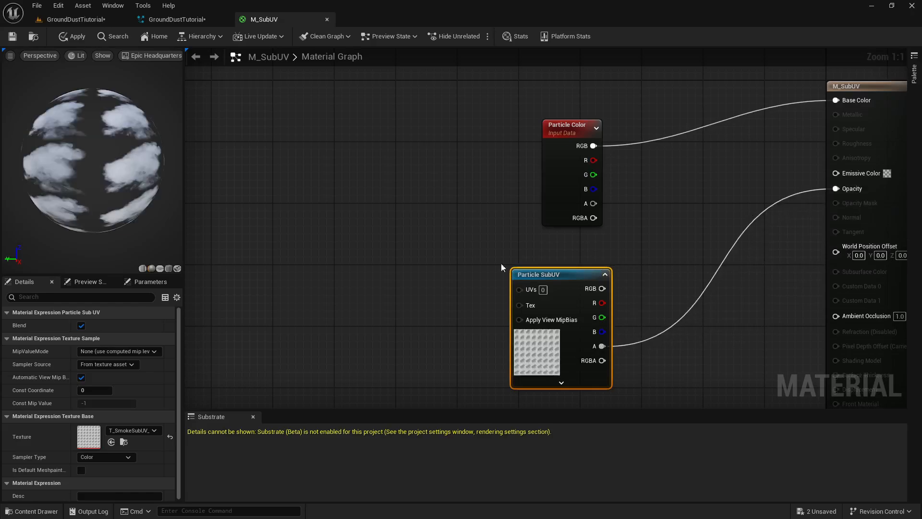
{"action": "left_click_drag", "start_coordinate": [33, 151], "coordinate": [7, 142]}
{"action": "left_click_drag", "start_coordinate": [121, 155], "coordinate": [82, 154]}
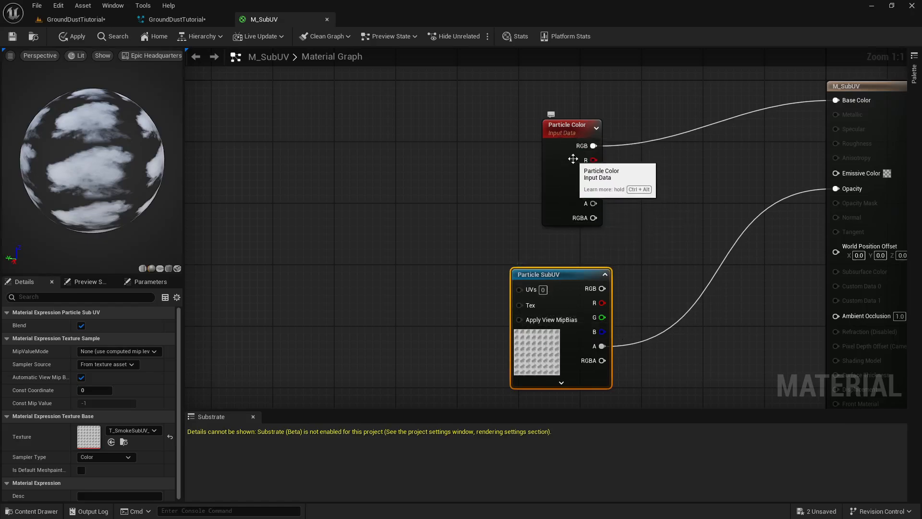
Step: Add a Multiply node combining Particle Color RGB with Particle SubUV alpha, and feed its result into Opacity
{"action": "left_click", "coordinate": [708, 229]}
{"action": "left_click", "coordinate": [705, 232]}
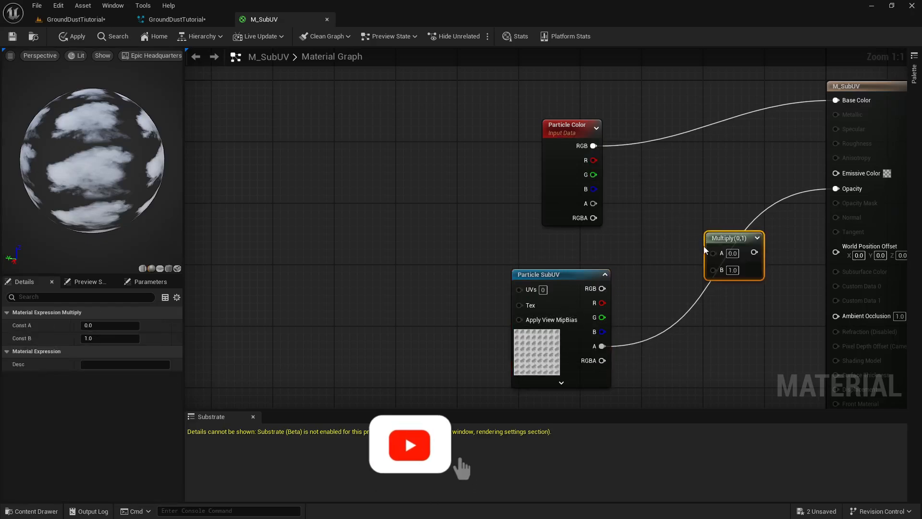
{"action": "left_click_drag", "start_coordinate": [705, 251], "coordinate": [592, 146]}
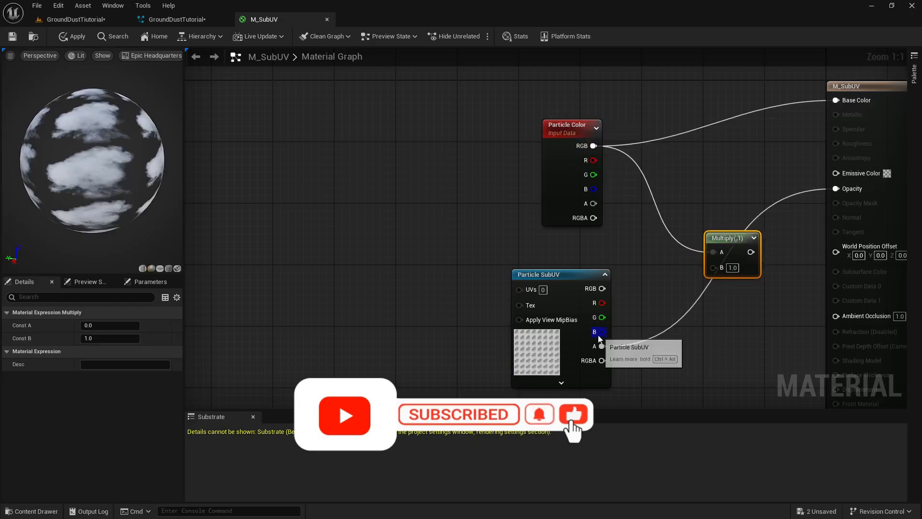
{"action": "left_click_drag", "start_coordinate": [601, 346], "coordinate": [836, 189]}
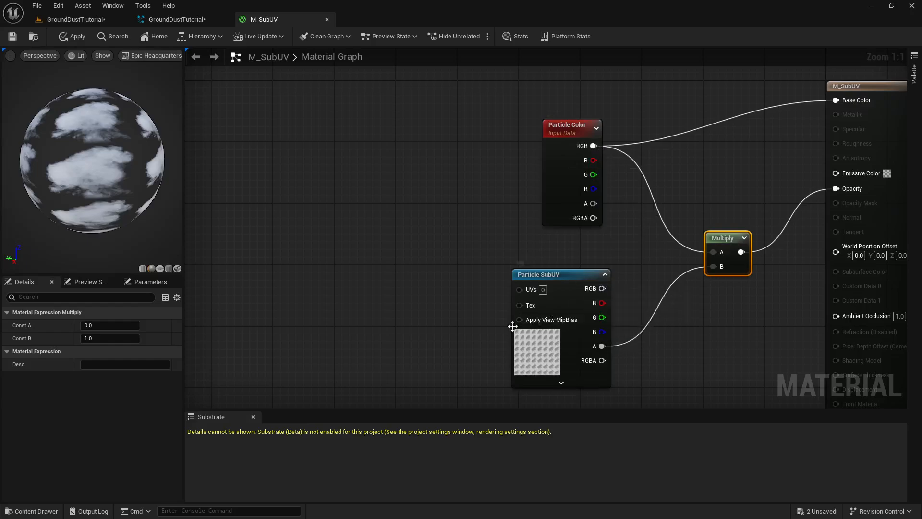
Step: Assign the M_SubUV material to the Sprite Renderer of the CompletelyEmpty emitter in the GroundDustTutorial system
{"action": "left_click", "coordinate": [175, 21]}
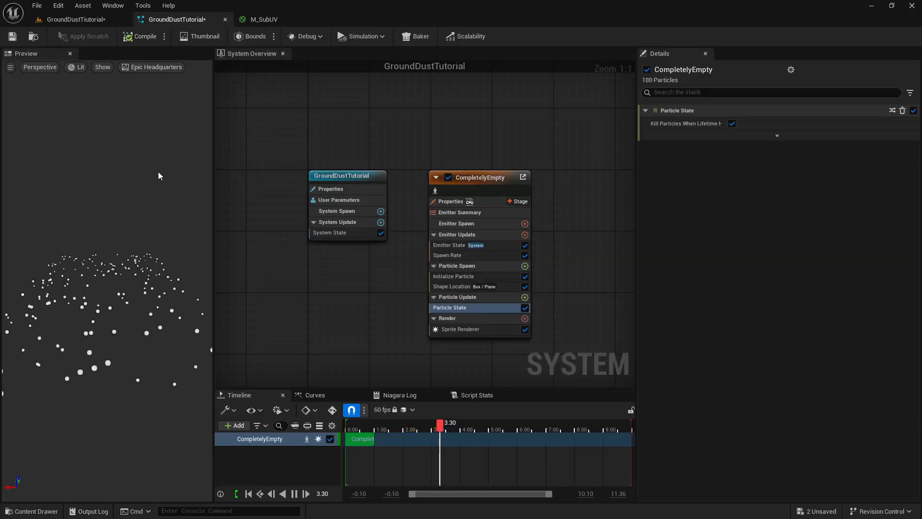
{"action": "left_click", "coordinate": [490, 331]}
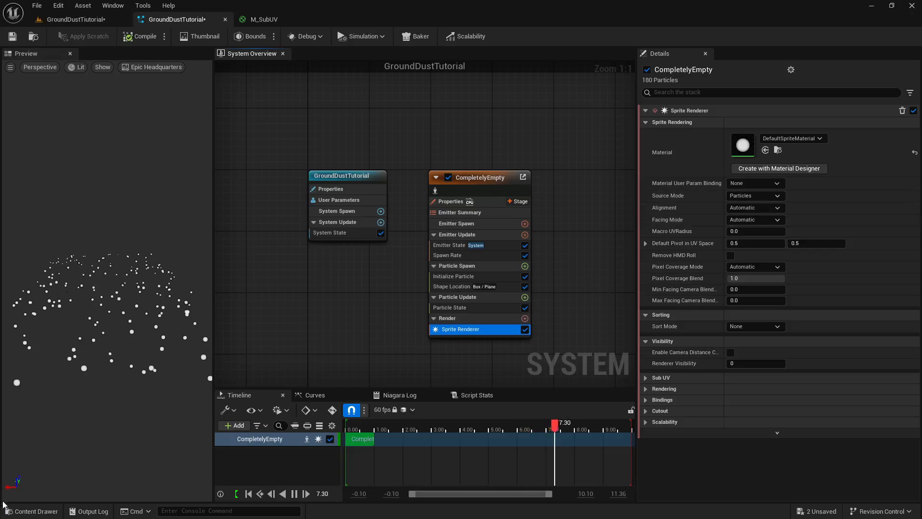
{"action": "left_click", "coordinate": [9, 511]}
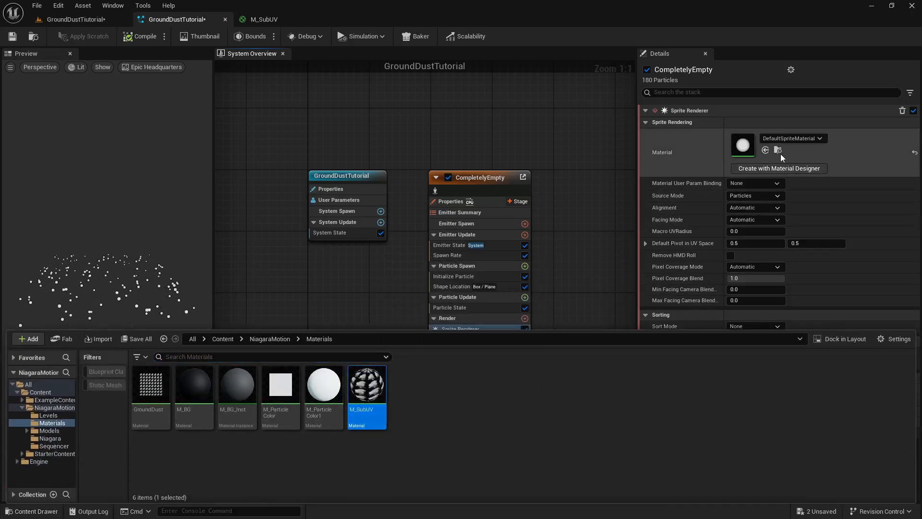
{"action": "left_click", "coordinate": [765, 150]}
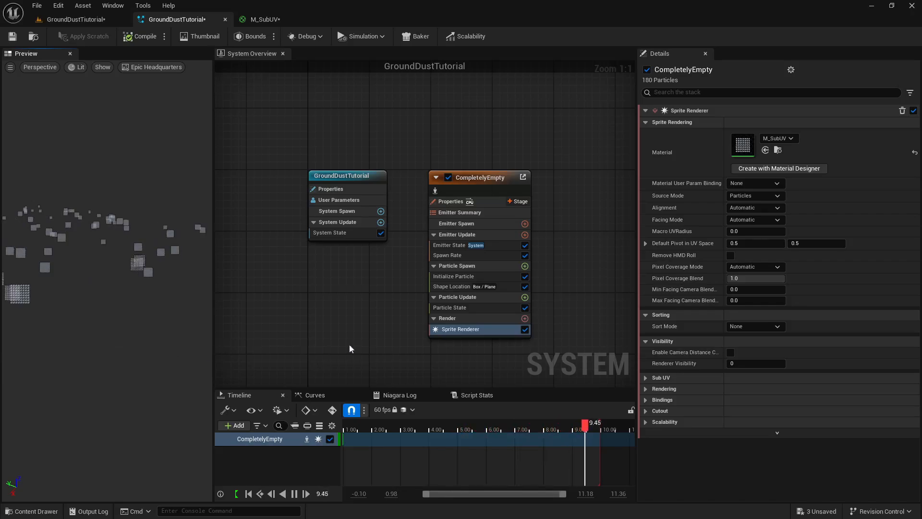
Step: Add a SubUVAnimation module to the emitter's Particle Update group and assign Sprite Renderer as its renderer
{"action": "left_click", "coordinate": [524, 298]}
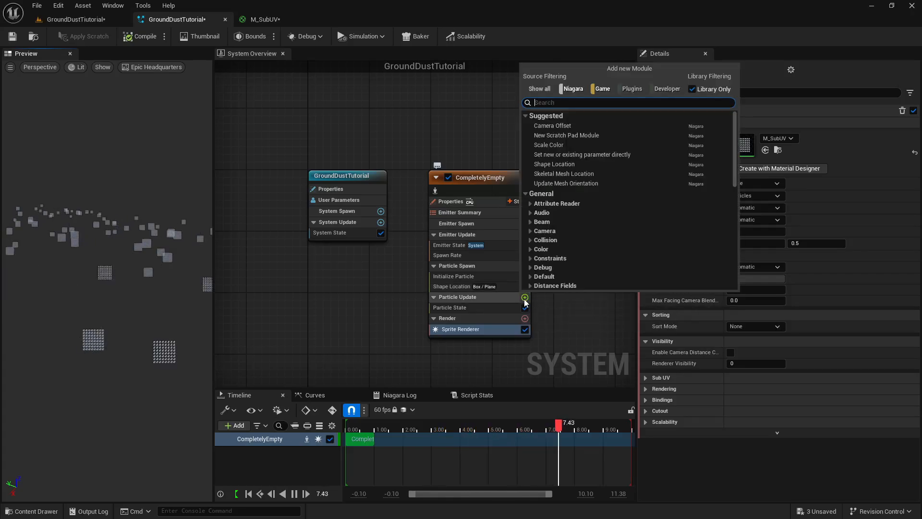
{"action": "type", "text": "sub"}
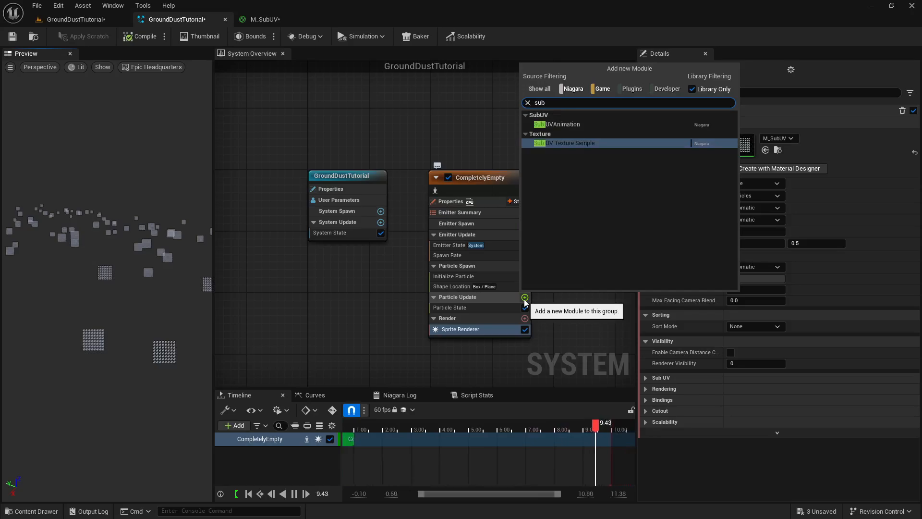
{"action": "left_click", "coordinate": [560, 124]}
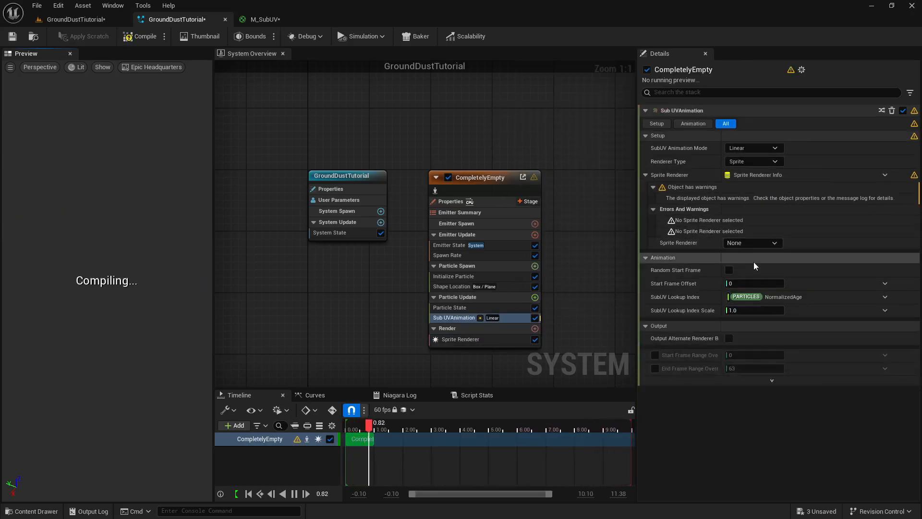
{"action": "left_click", "coordinate": [753, 244]}
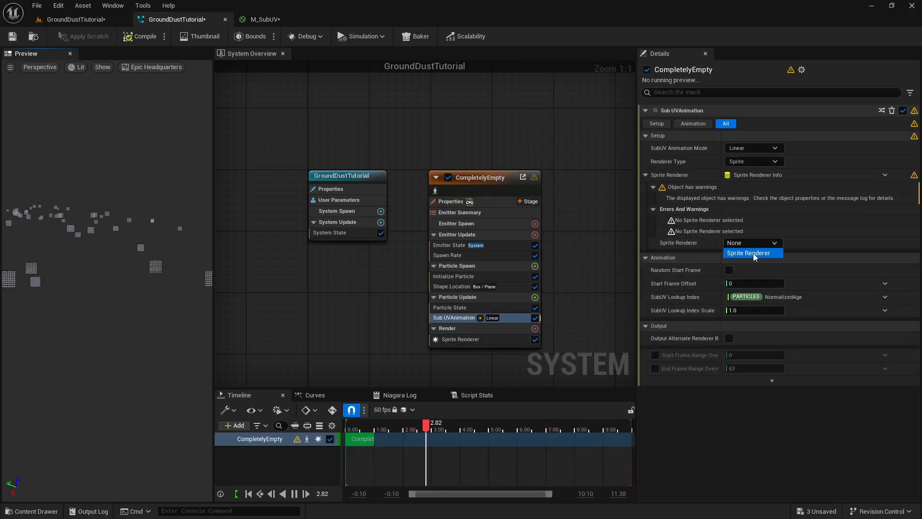
{"action": "left_click", "coordinate": [753, 252]}
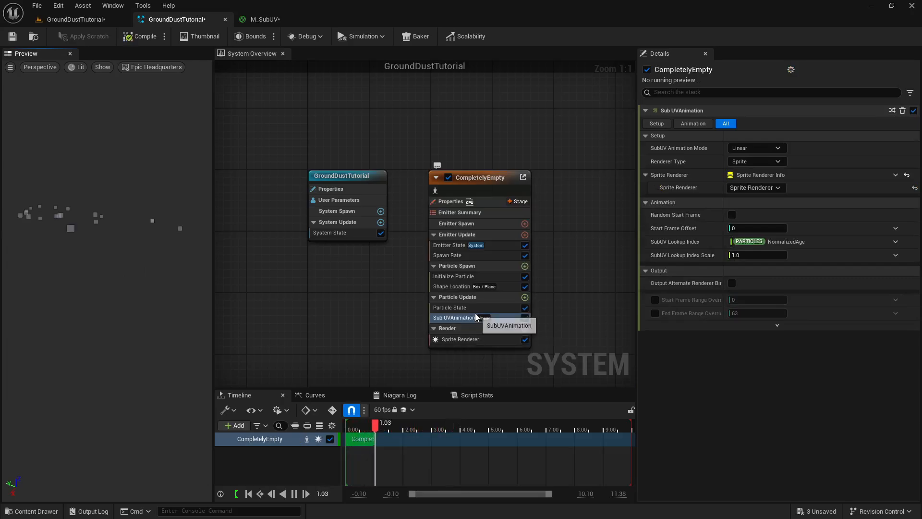
Step: Set the Sprite Renderer's Sub Image Size to 8 by 8 and check the smoke sprites in the level
{"action": "left_click", "coordinate": [459, 338]}
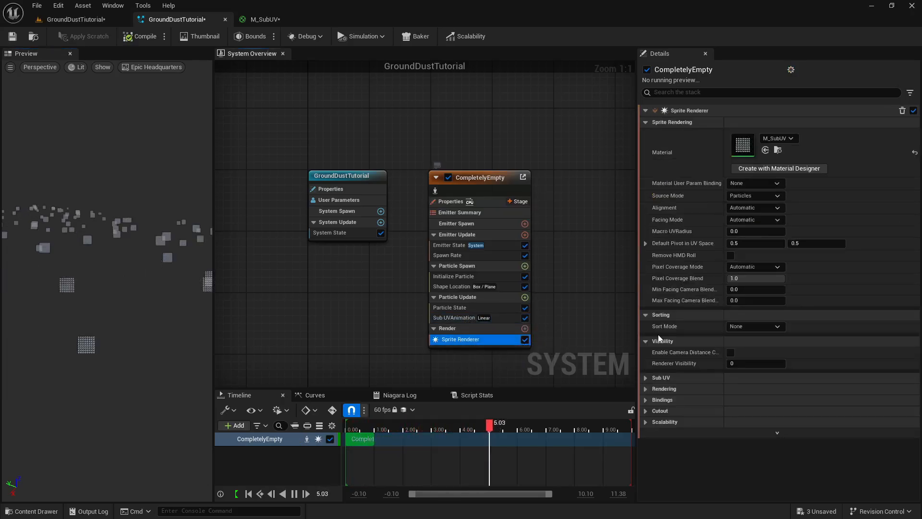
{"action": "left_click", "coordinate": [646, 377]}
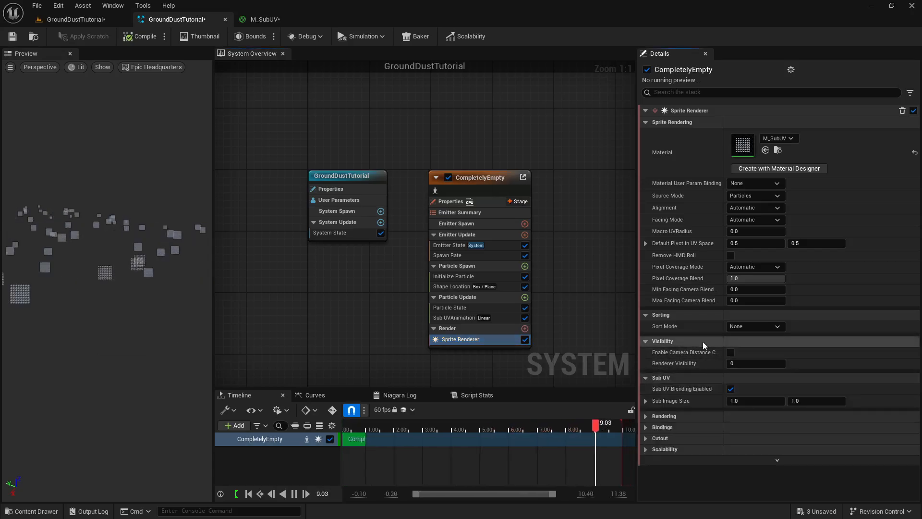
{"action": "left_click", "coordinate": [755, 402]}
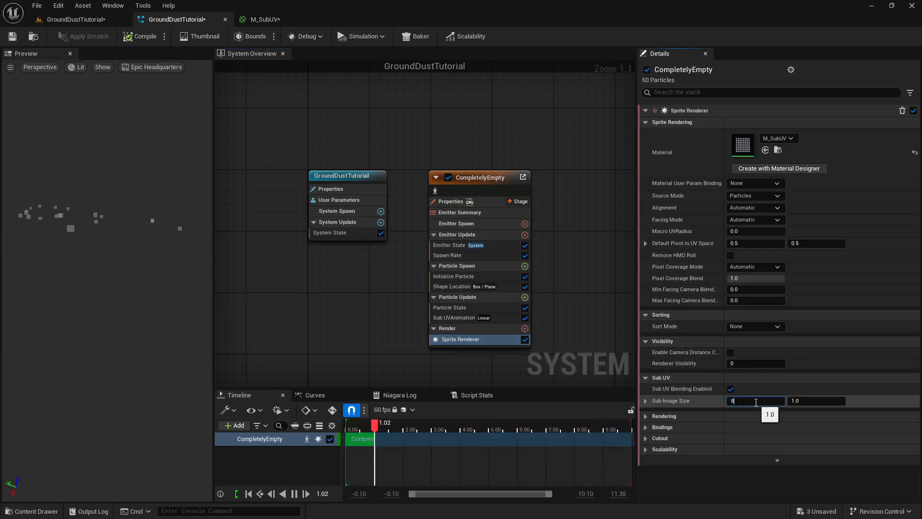
{"action": "key", "text": "Tab"}
{"action": "type", "text": "8"}
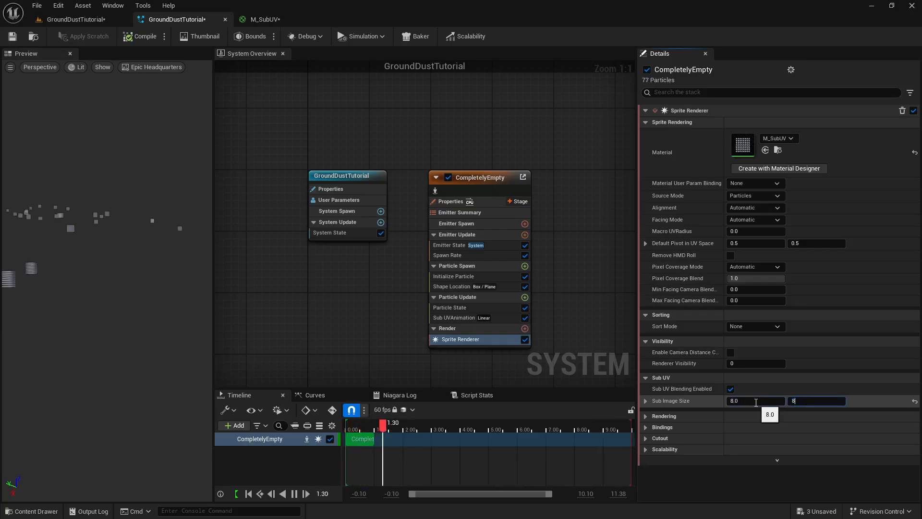
{"action": "key", "text": "Return"}
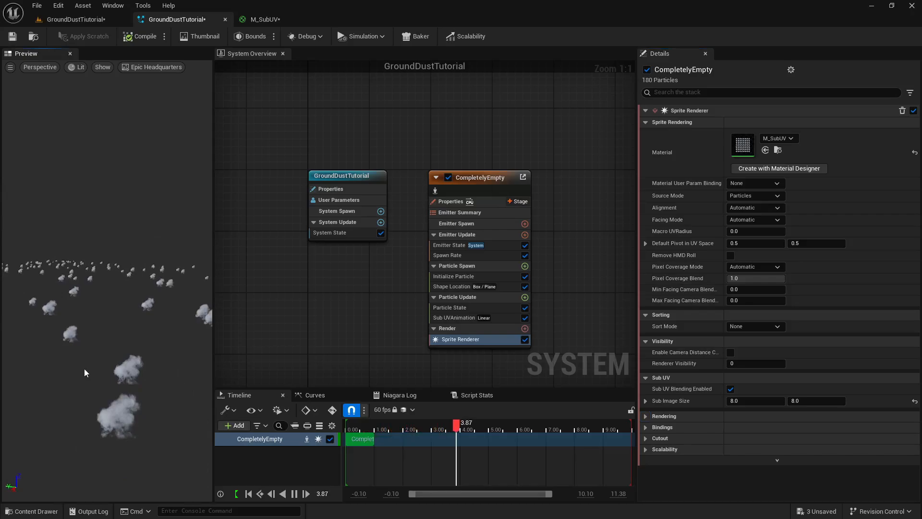
{"action": "left_click", "coordinate": [68, 21]}
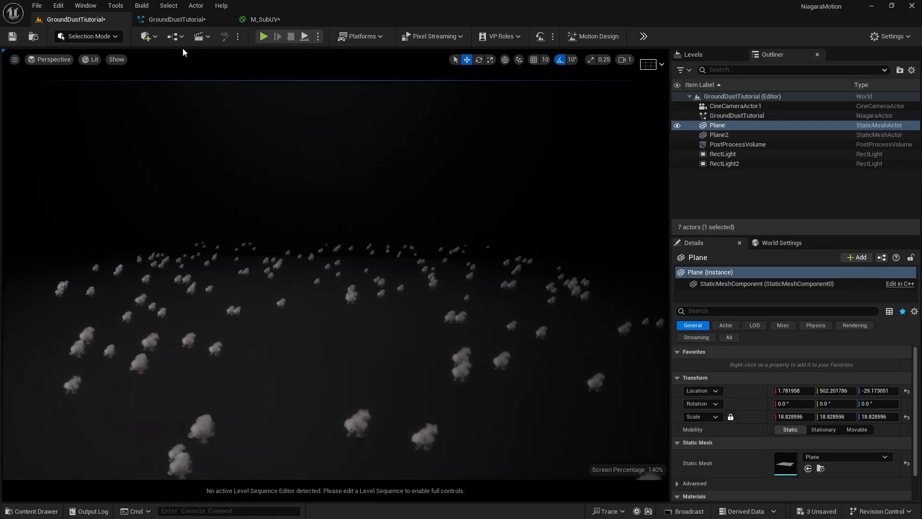
{"action": "left_click", "coordinate": [178, 20]}
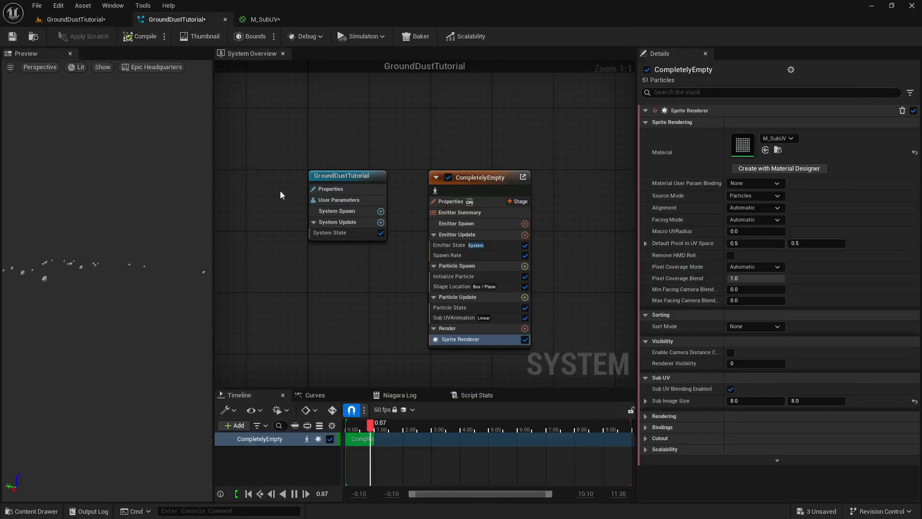
Step: Set Initialize Particle's uniform sprite size to a minimum of 40 and maximum of 100, and check the dust in the level
{"action": "left_click", "coordinate": [475, 277]}
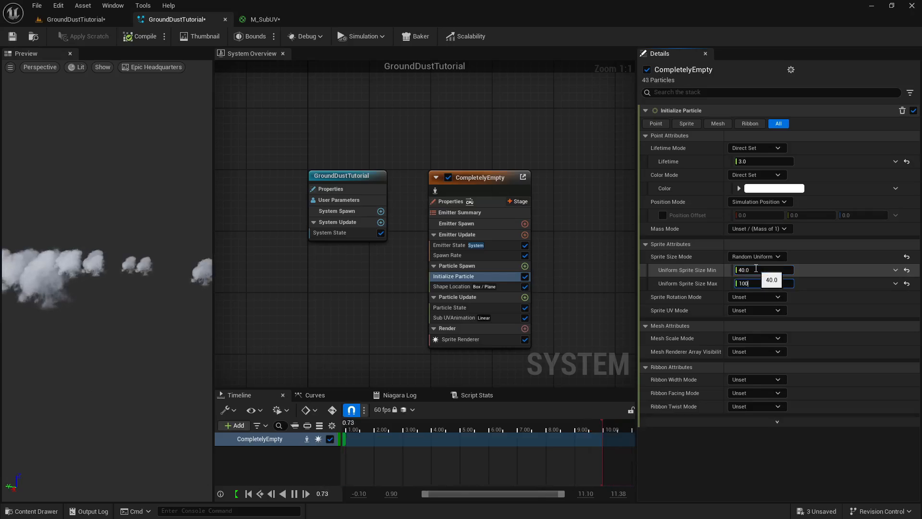
{"action": "key", "text": "Return"}
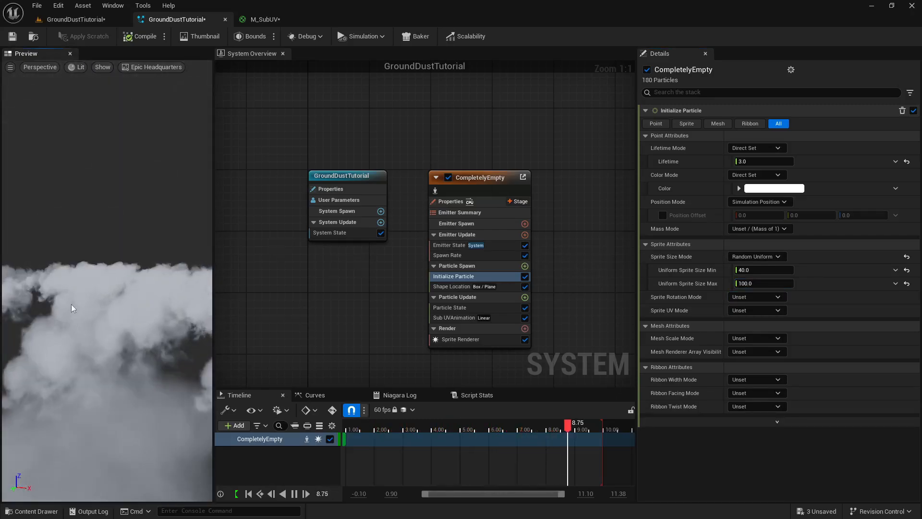
{"action": "left_click", "coordinate": [73, 22]}
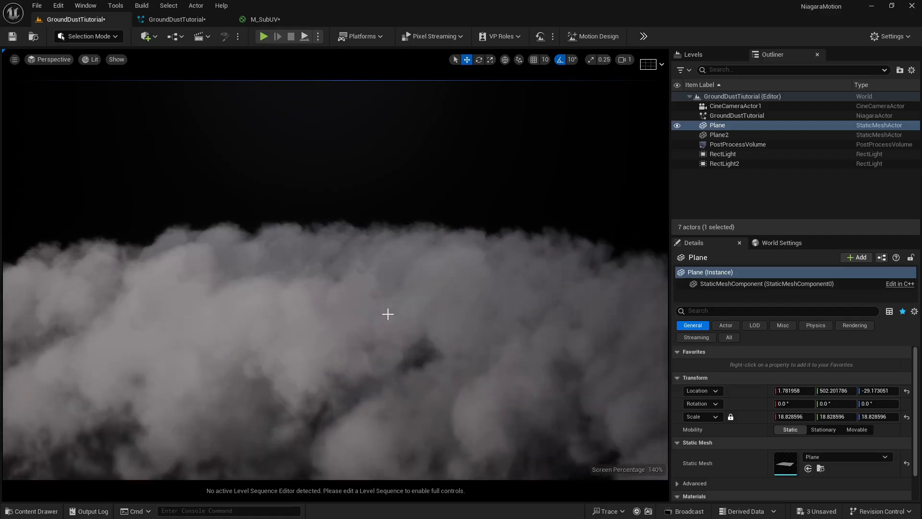
{"action": "left_click", "coordinate": [185, 19]}
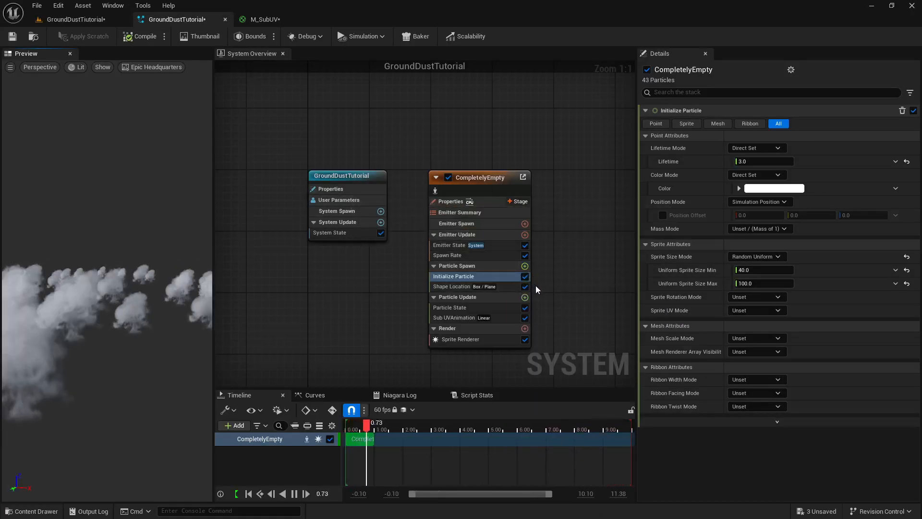
Step: Add an Add Velocity module to Particle Spawn with its SolveForcesAndVelocity dependency, and check the motion in the level
{"action": "left_click", "coordinate": [524, 267]}
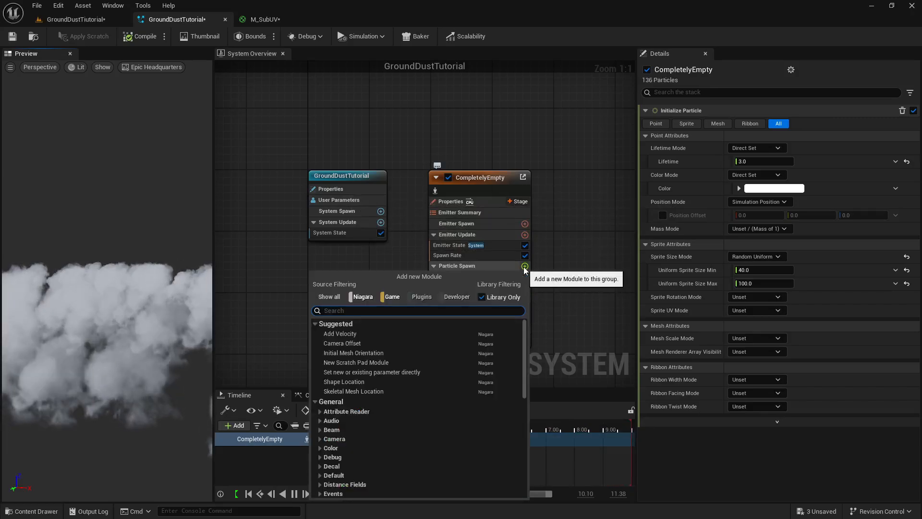
{"action": "left_click", "coordinate": [363, 333]}
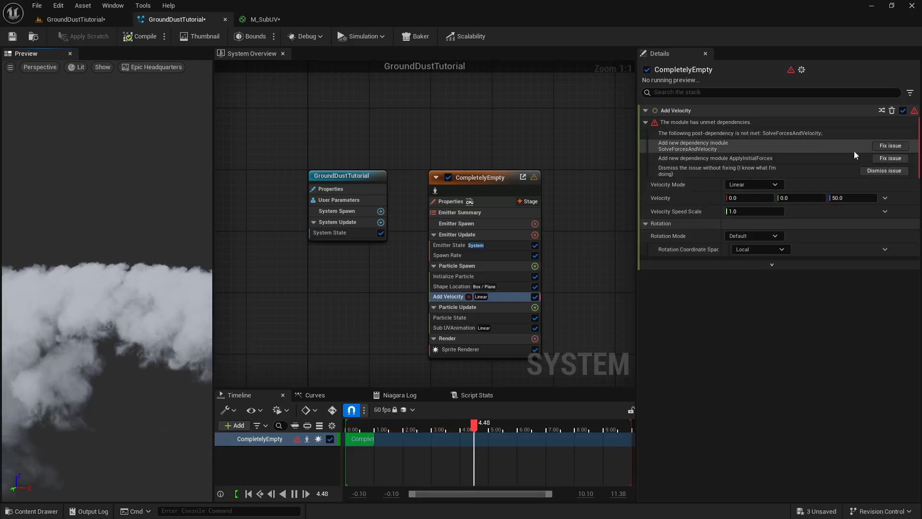
{"action": "left_click", "coordinate": [890, 146]}
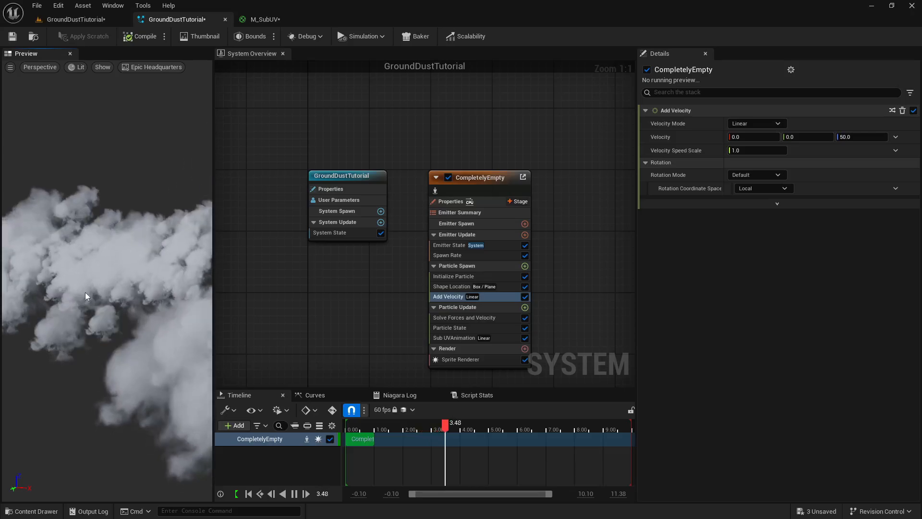
{"action": "left_click", "coordinate": [76, 19]}
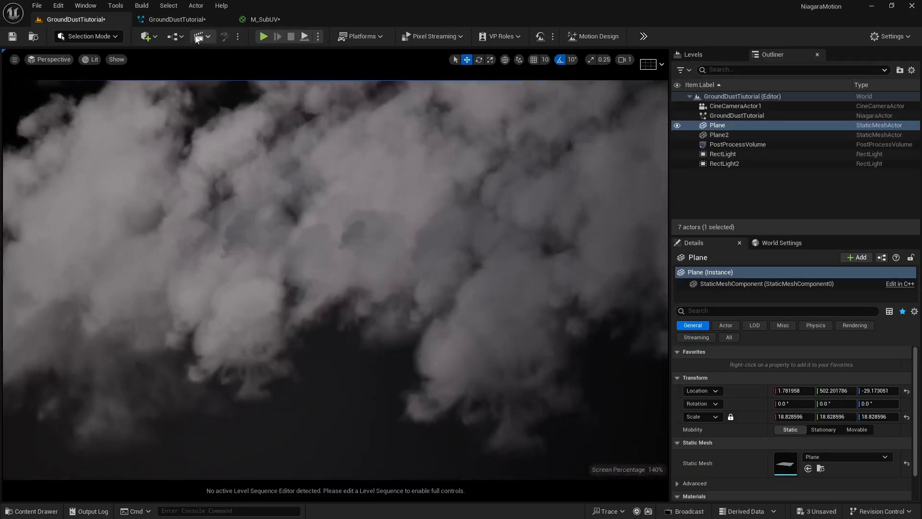
{"action": "left_click", "coordinate": [190, 19]}
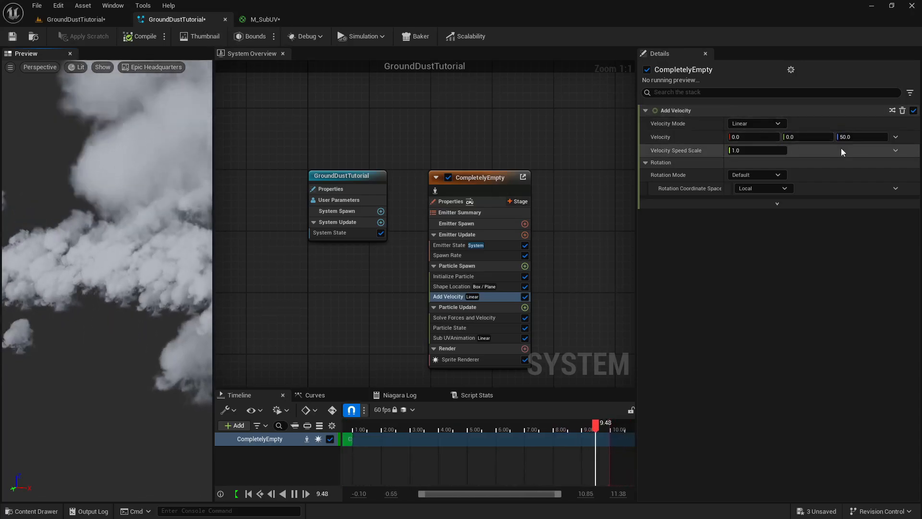
Step: Set the Add Velocity vector to X 20, Y 0, Z 0 and check the dust's drift in the level
{"action": "left_click", "coordinate": [853, 138]}
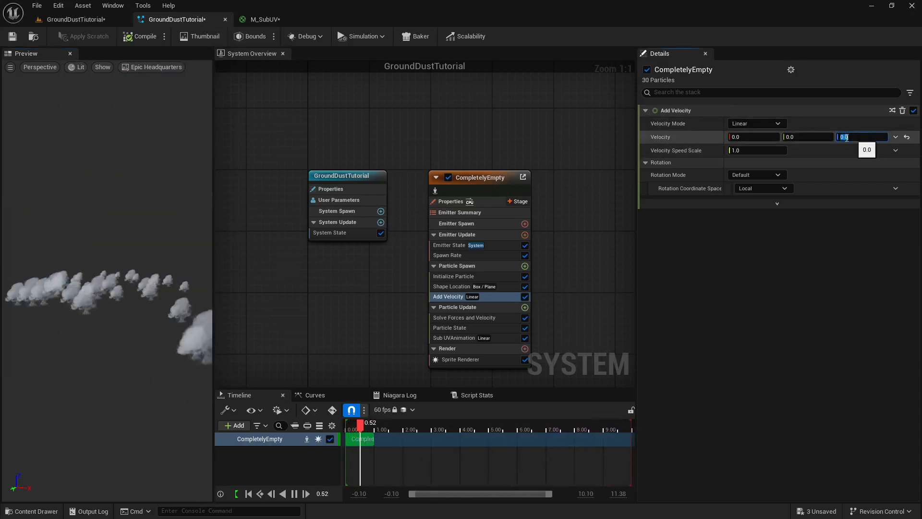
{"action": "type", "text": "2"}
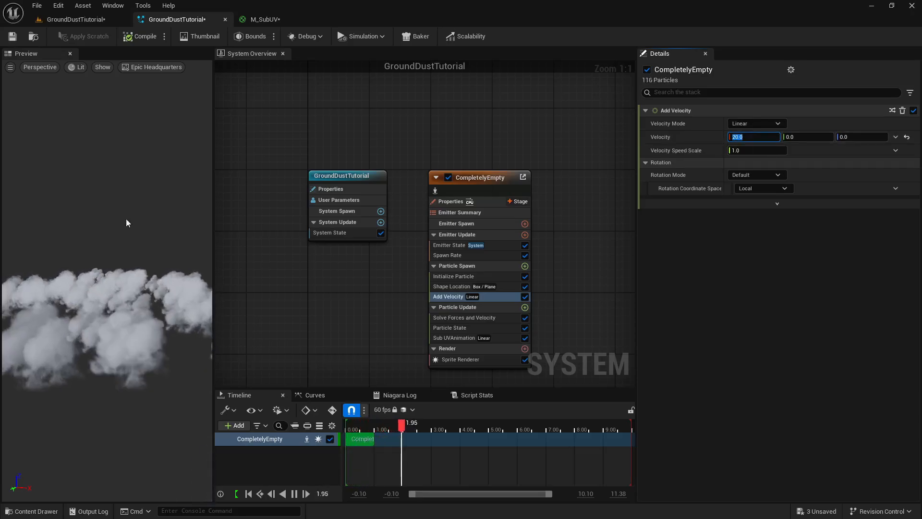
{"action": "left_click", "coordinate": [72, 19]}
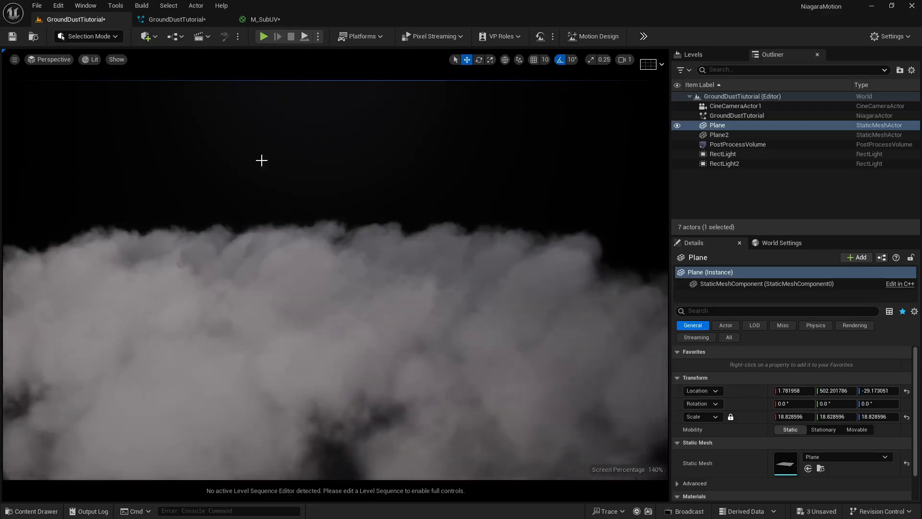
{"action": "left_click", "coordinate": [188, 19]}
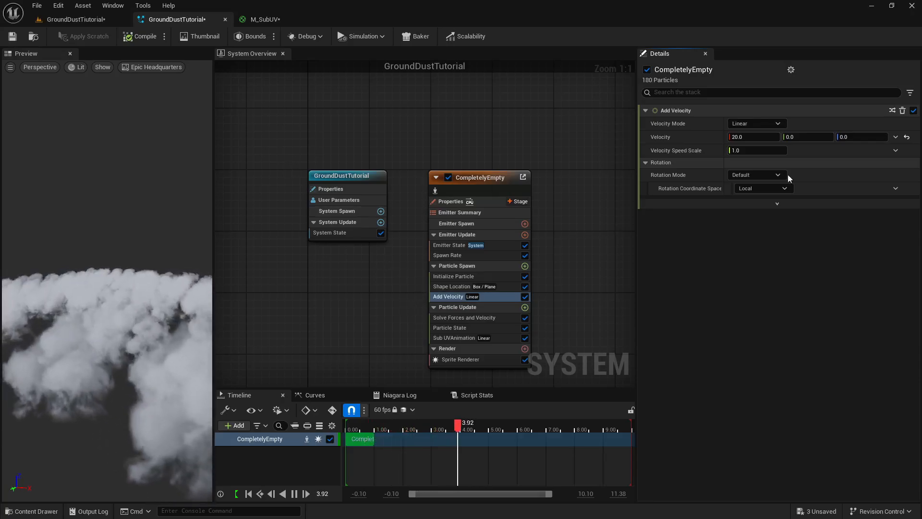
Step: Drive Add Velocity with a Random Range Vector, setting the minimum X to 25 and the maximum X to 50
{"action": "left_click", "coordinate": [896, 137]}
{"action": "type", "text": "r"}
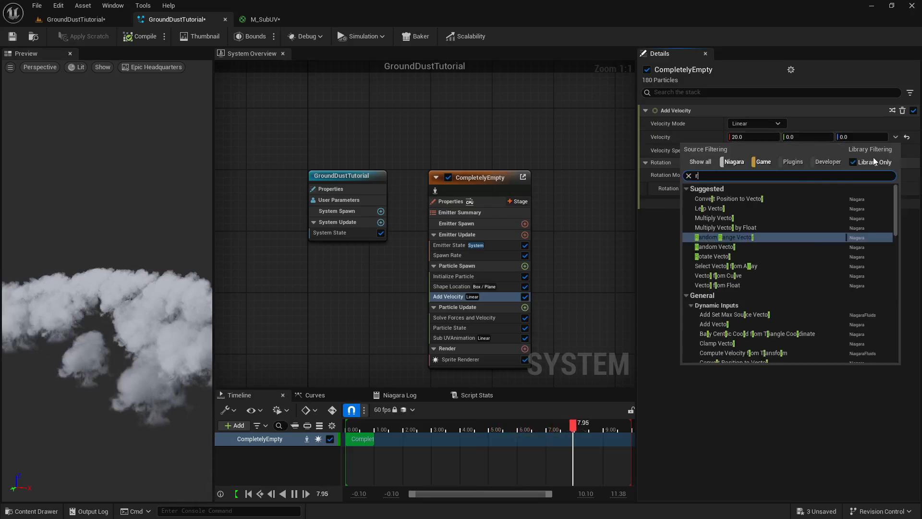
{"action": "type", "text": "andom"}
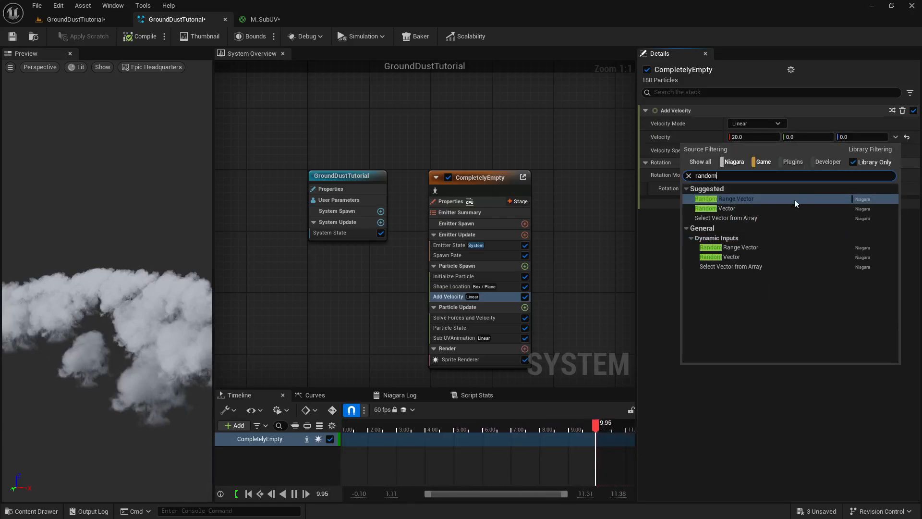
{"action": "left_click", "coordinate": [775, 201]}
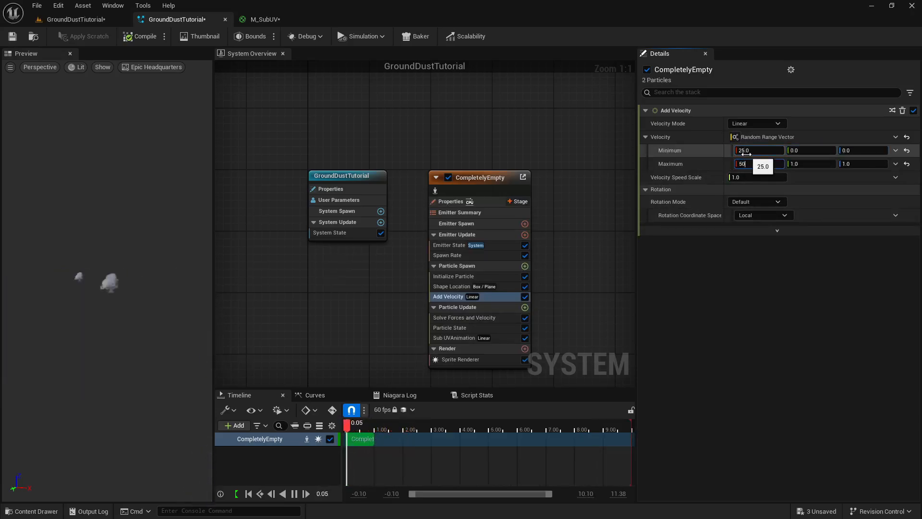
Step: View the dust in the level through CineCameraActor1
{"action": "left_click", "coordinate": [83, 20]}
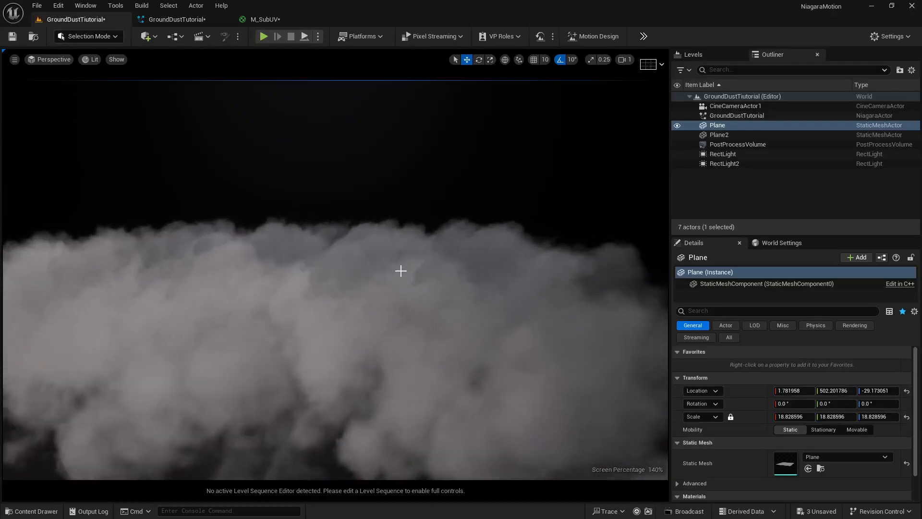
{"action": "left_click", "coordinate": [46, 60]}
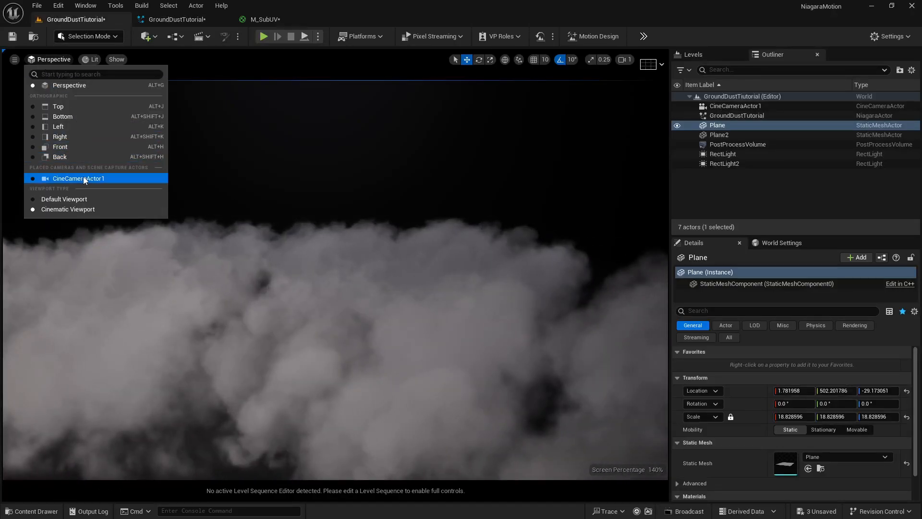
{"action": "left_click", "coordinate": [85, 179]}
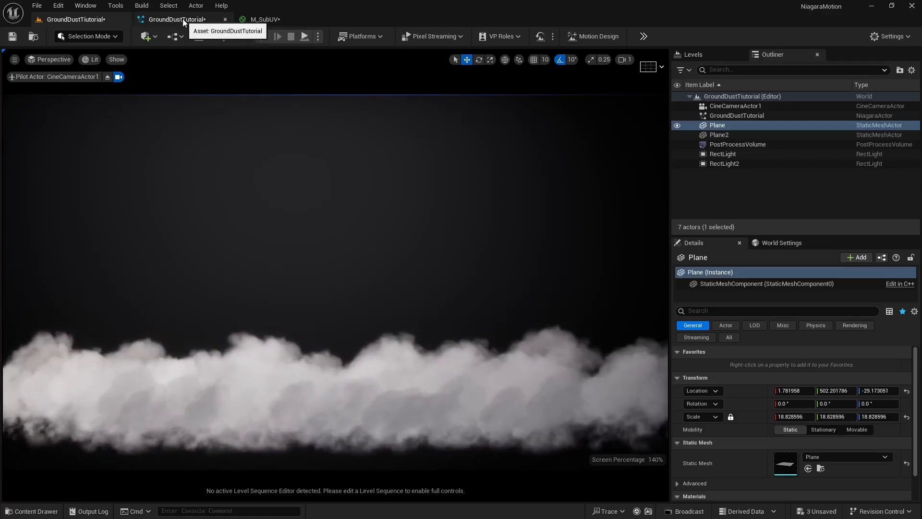
Step: Increase the emitter's Spawn Rate and set Initialize Particle's lifetime to a Random Range Float from 4 to 8
{"action": "left_click", "coordinate": [181, 20]}
{"action": "left_click", "coordinate": [459, 257]}
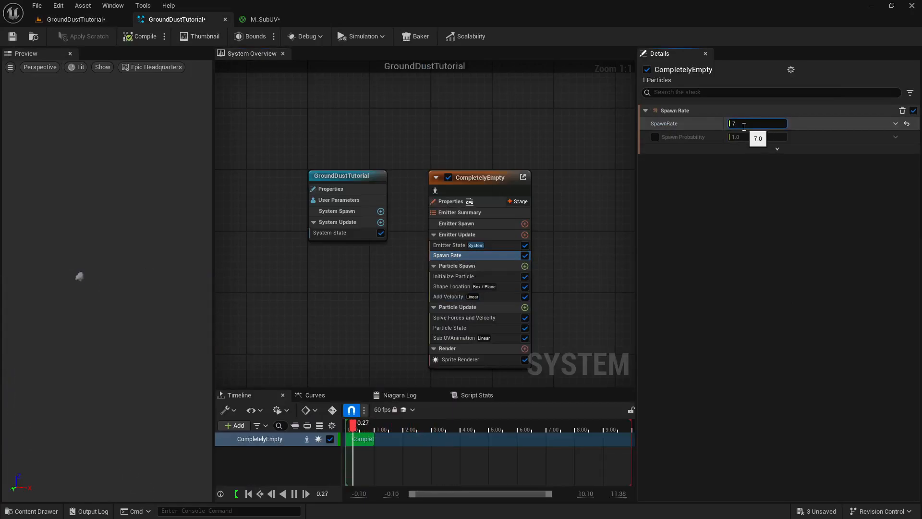
{"action": "left_click", "coordinate": [458, 276]}
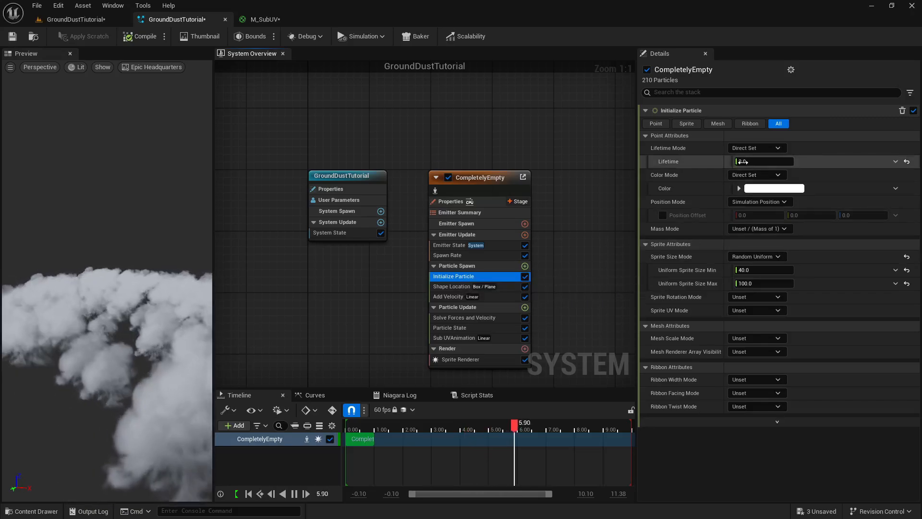
{"action": "left_click", "coordinate": [895, 162]}
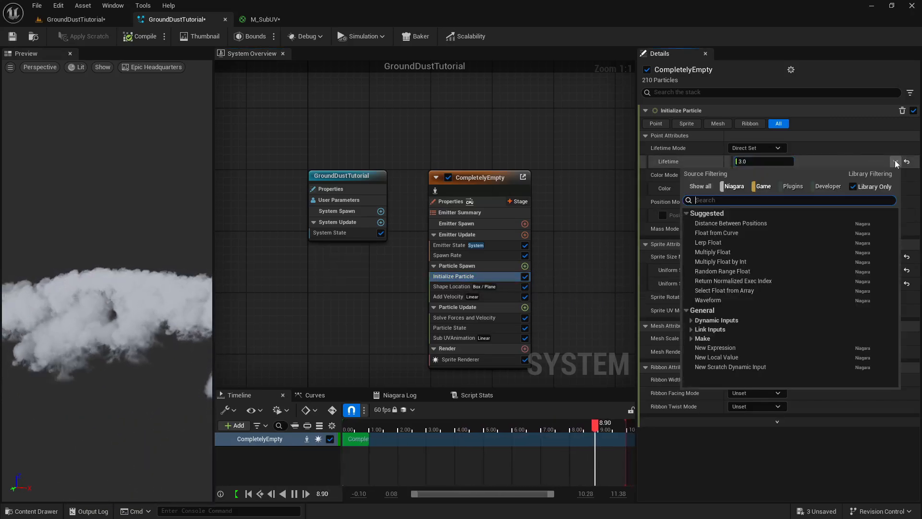
{"action": "left_click", "coordinate": [722, 271]}
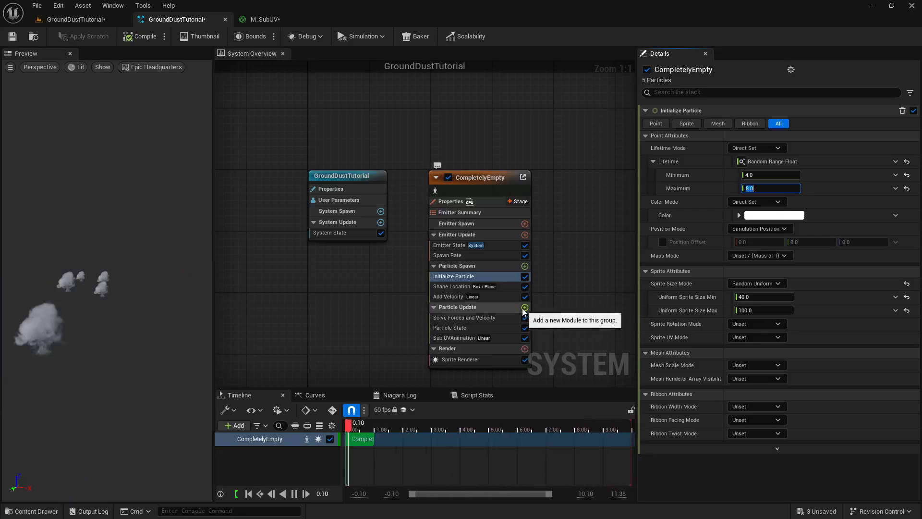
Step: Add Scale Color to Particle Update and drive Scale Alpha with a Float from Curve using the bell-shaped ramp up and down template
{"action": "left_click", "coordinate": [525, 307]}
{"action": "type", "text": "scale"}
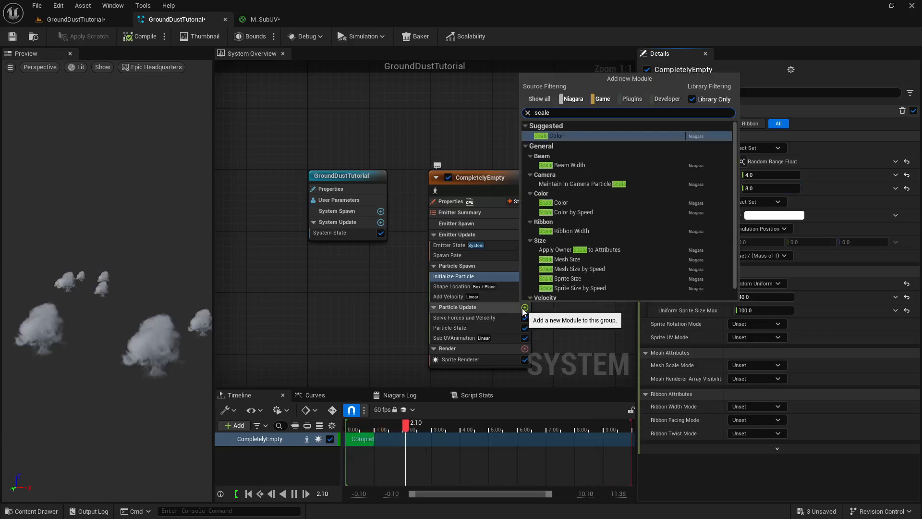
{"action": "left_click", "coordinate": [555, 136]}
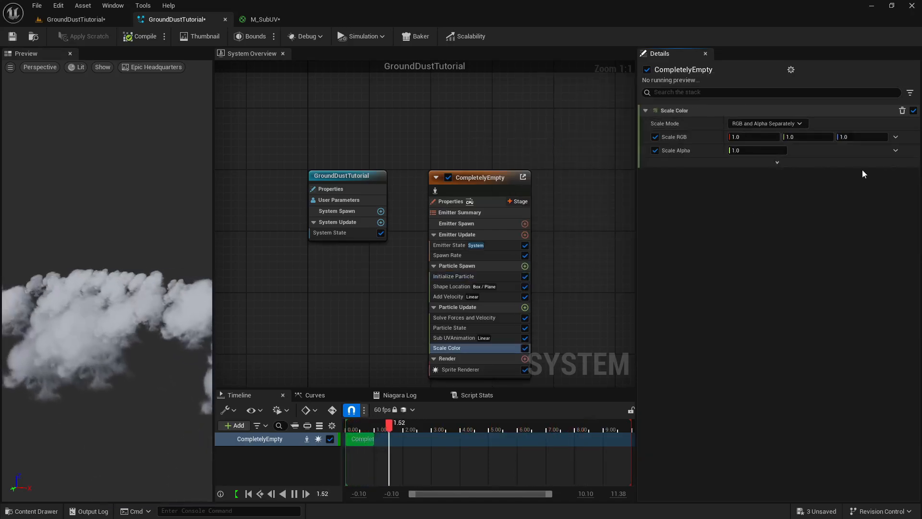
{"action": "left_click", "coordinate": [895, 151]}
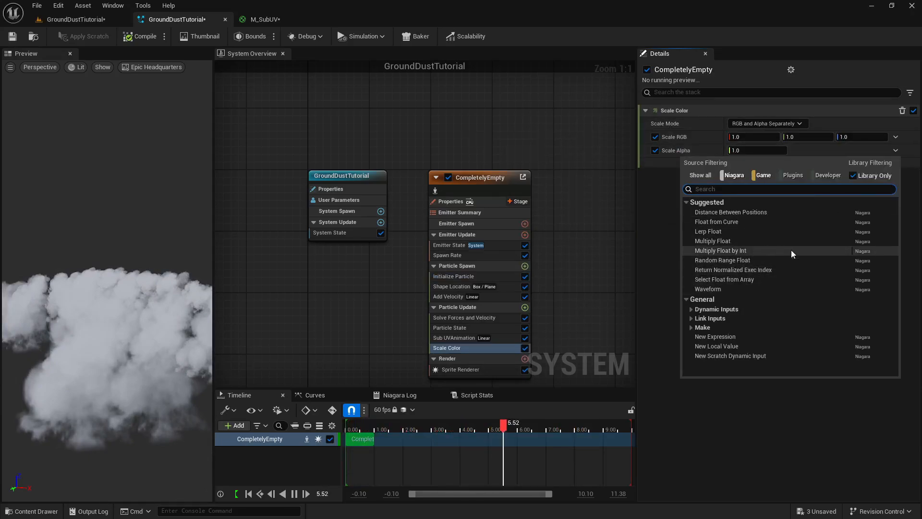
{"action": "left_click", "coordinate": [737, 221]}
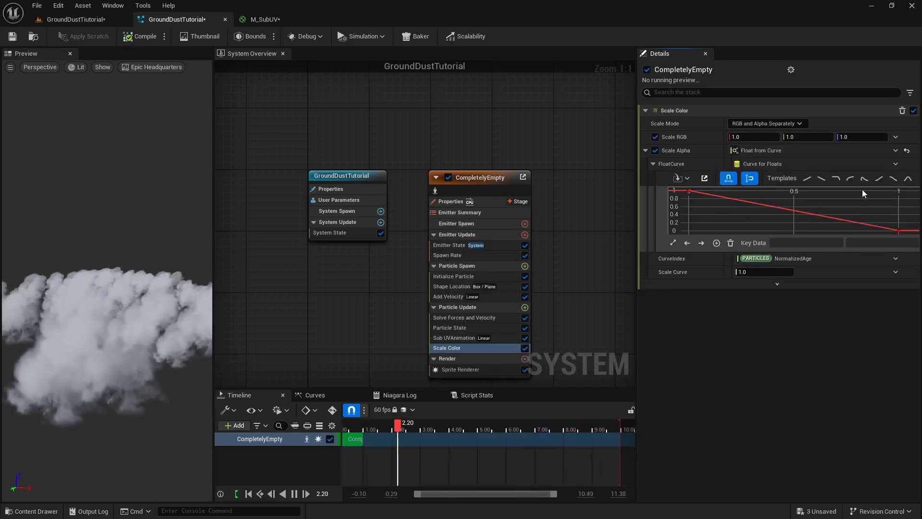
{"action": "left_click", "coordinate": [908, 178]}
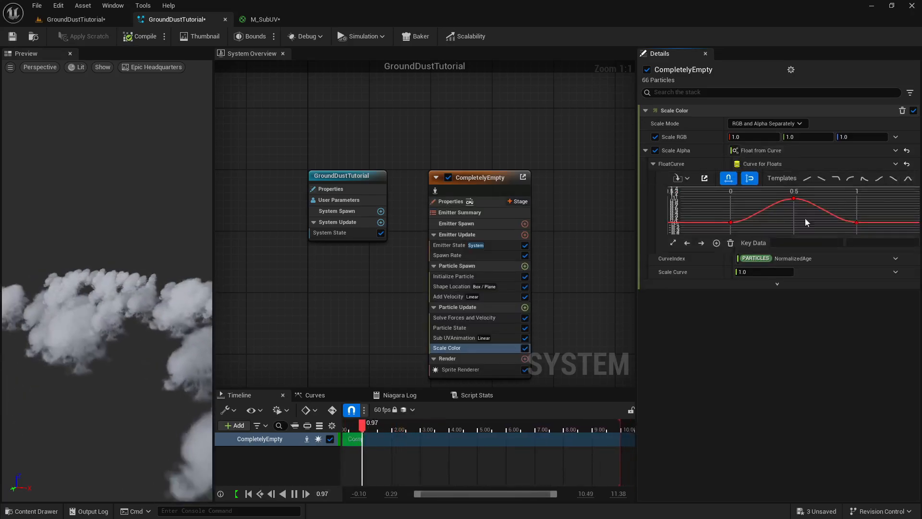
Step: Switch to the level, lower the GroundDustTutorial actor to about Z -40, and look closely at where its sprites meet the floor
{"action": "left_click", "coordinate": [59, 20]}
{"action": "left_click", "coordinate": [107, 76]}
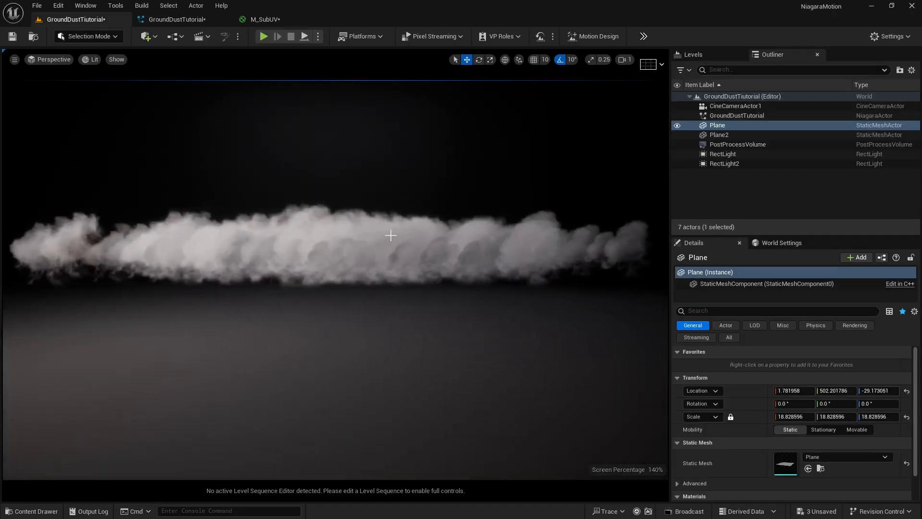
{"action": "left_click", "coordinate": [390, 236]}
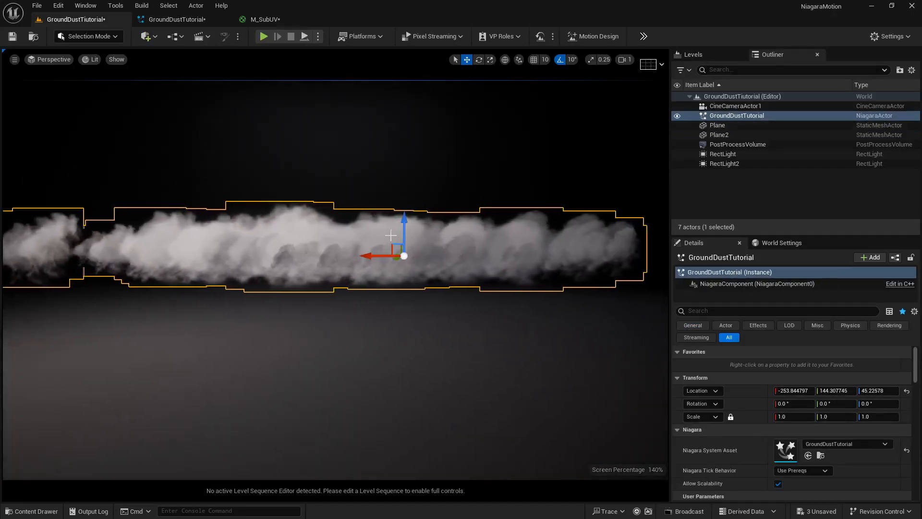
{"action": "left_click_drag", "start_coordinate": [402, 221], "coordinate": [403, 267]}
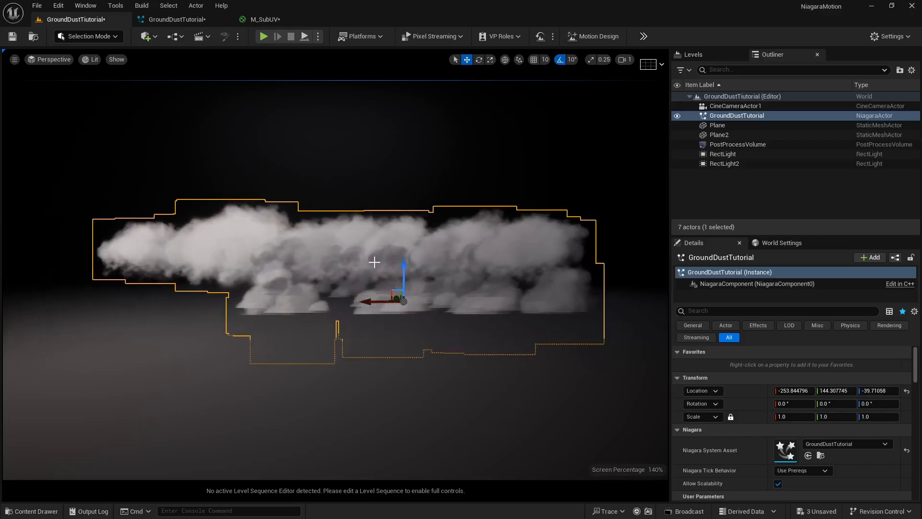
{"action": "key", "text": "w"}
{"action": "right_click_drag", "start_coordinate": [372, 262], "coordinate": [345, 263]}
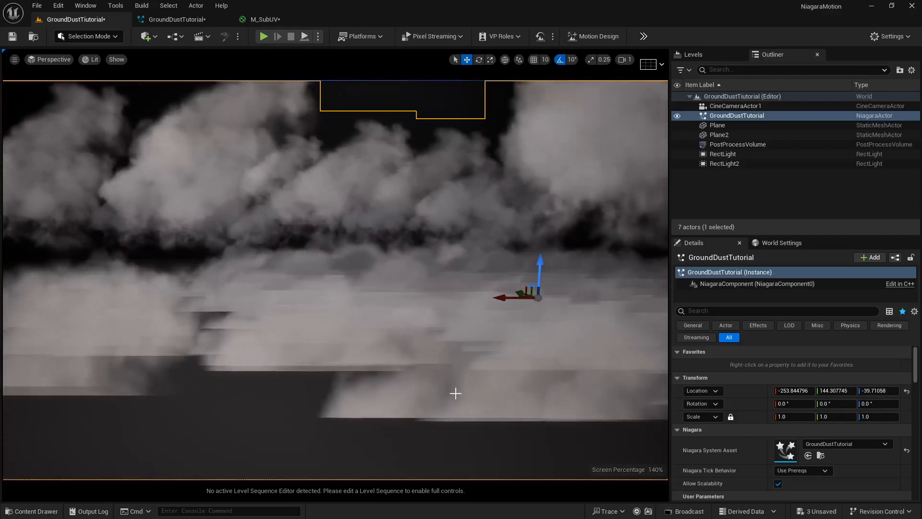
Step: Raise the GroundDustTutorial actor to about Z 32 above the floor plane
{"action": "key", "text": "s"}
{"action": "right_click_drag", "start_coordinate": [468, 385], "coordinate": [467, 377]}
{"action": "key", "text": "e"}
{"action": "key", "text": "q"}
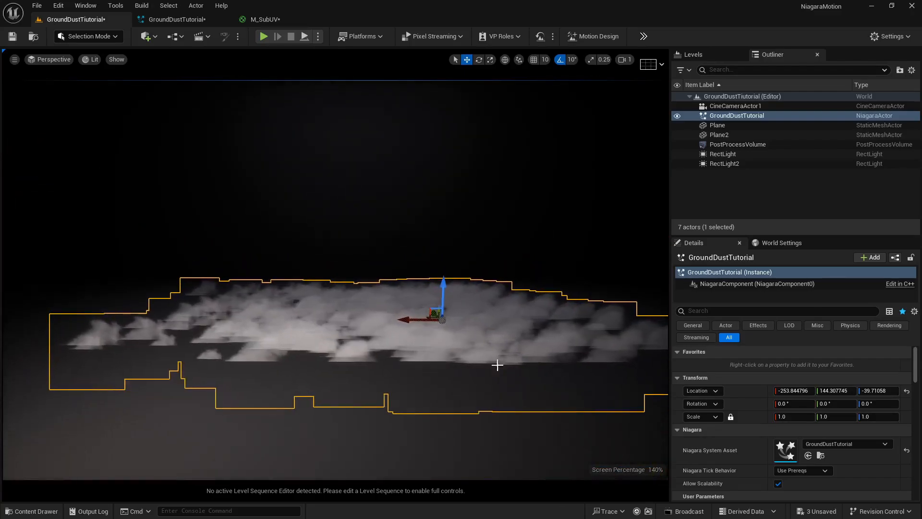
{"action": "left_click_drag", "start_coordinate": [442, 276], "coordinate": [440, 244]}
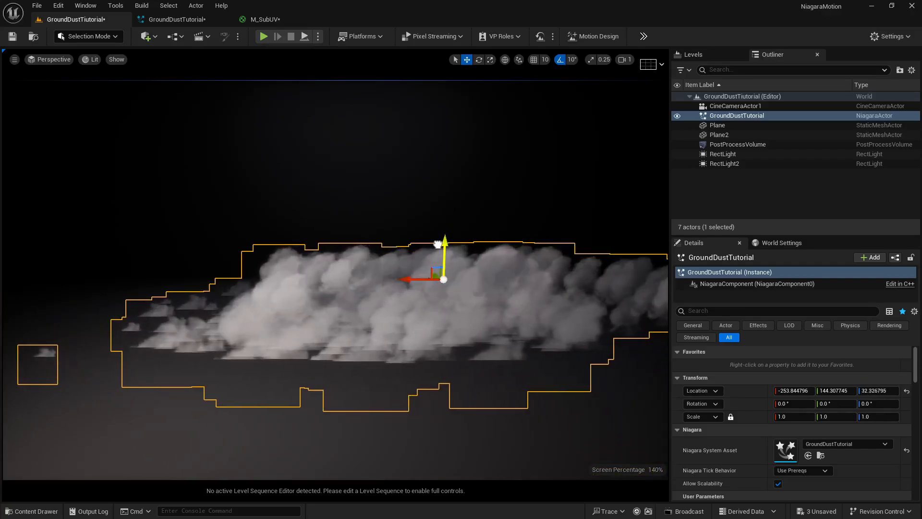
Step: In the M_SubUV material, insert a DepthFade node between the Multiply output and the Opacity input
{"action": "left_click", "coordinate": [162, 20]}
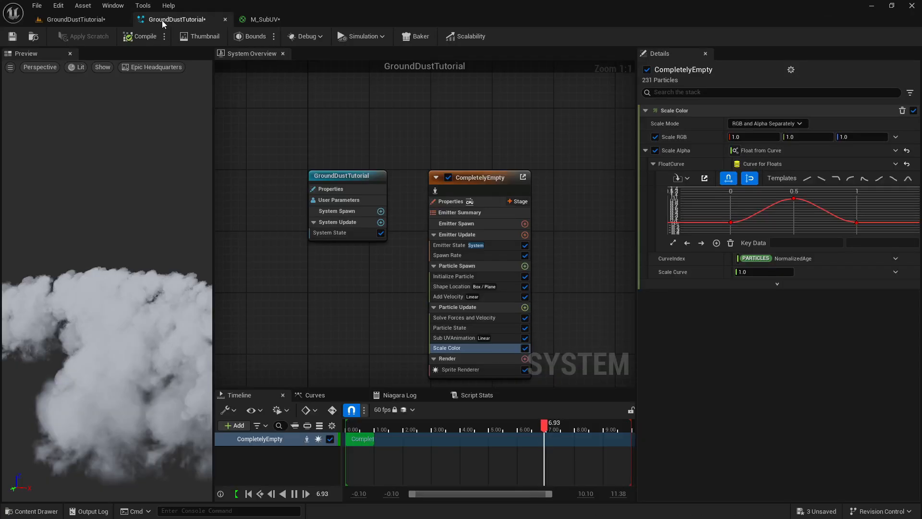
{"action": "left_click", "coordinate": [255, 20]}
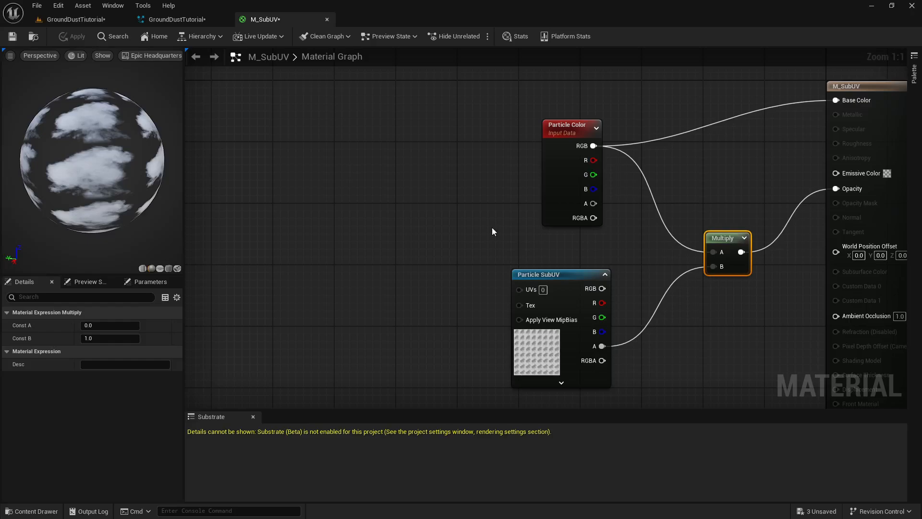
{"action": "key", "text": "Home"}
{"action": "left_click_drag", "start_coordinate": [701, 80], "coordinate": [794, 87]}
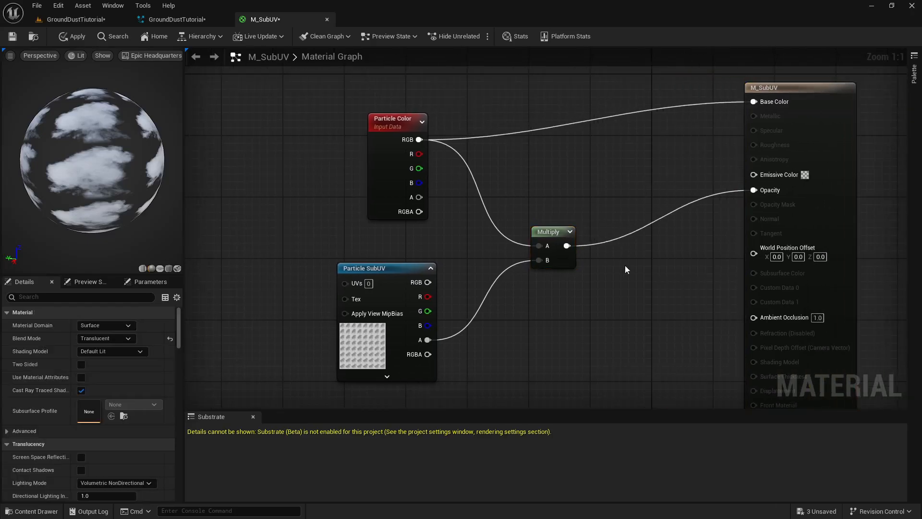
{"action": "right_click", "coordinate": [624, 265]}
{"action": "type", "text": "depth"}
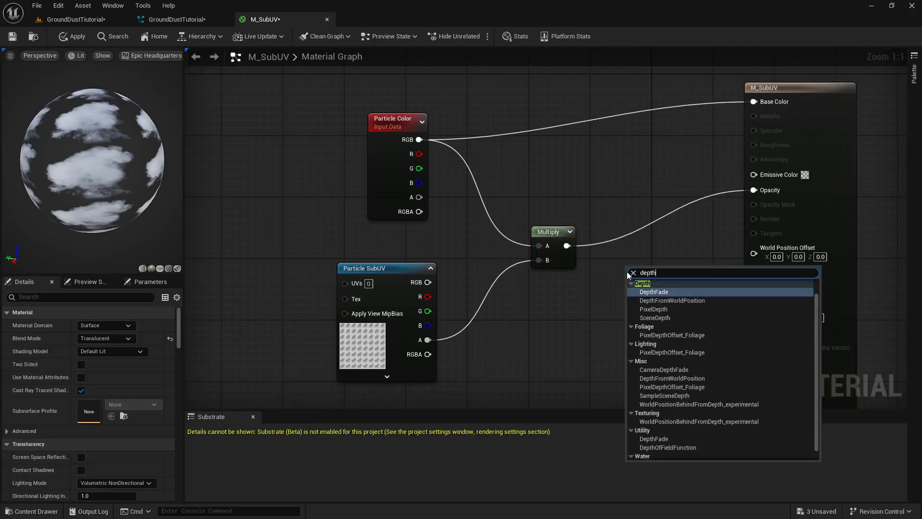
{"action": "left_click", "coordinate": [649, 291]}
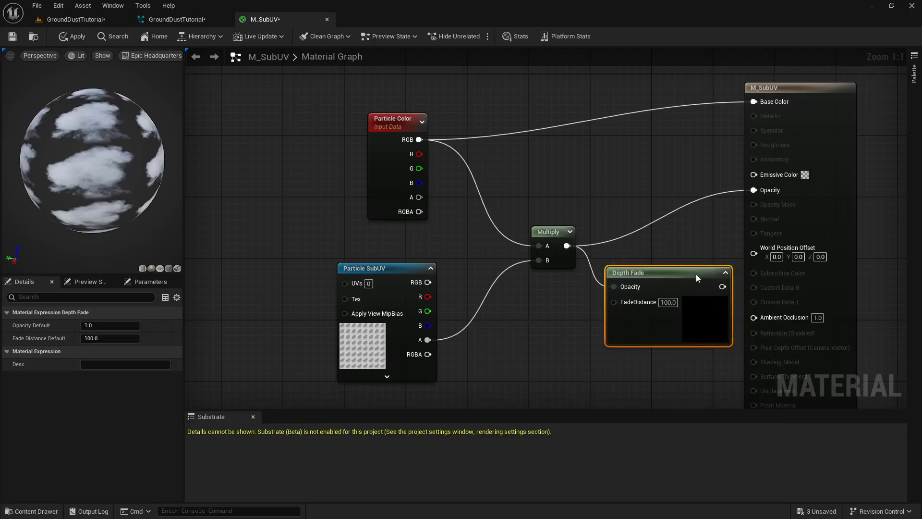
{"action": "left_click_drag", "start_coordinate": [715, 287], "coordinate": [717, 288]}
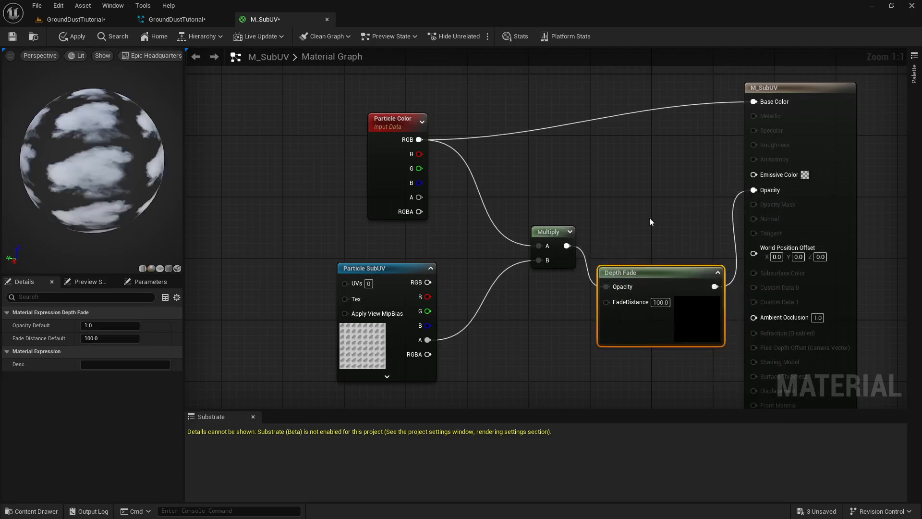
Step: Lower the GroundDustTutorial actor in the level to about Z 21.5 and check how the dust blends with the floor up close
{"action": "left_click", "coordinate": [94, 18]}
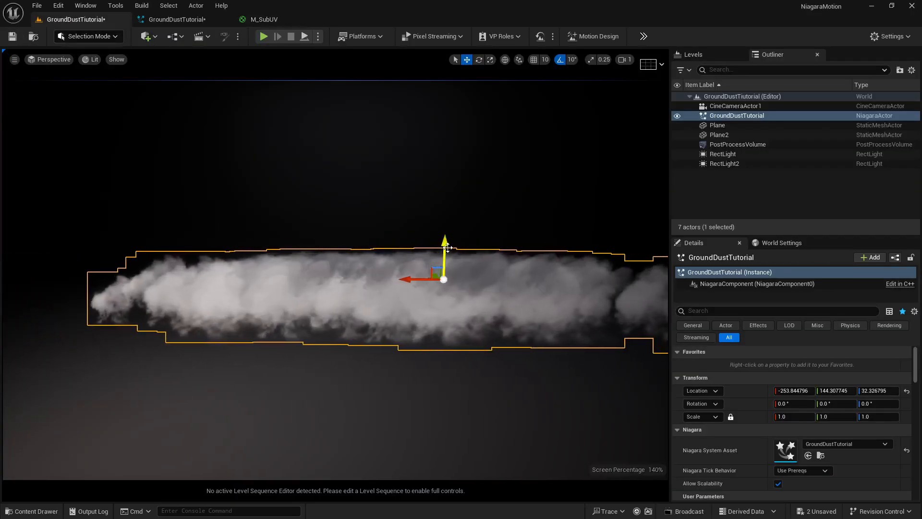
{"action": "mouse_move", "coordinate": [447, 248]}
{"action": "left_mouse_down"}
{"action": "mouse_move", "coordinate": [446, 259]}
{"action": "mouse_move", "coordinate": [445, 237]}
{"action": "mouse_move", "coordinate": [445, 252]}
{"action": "left_mouse_up"}
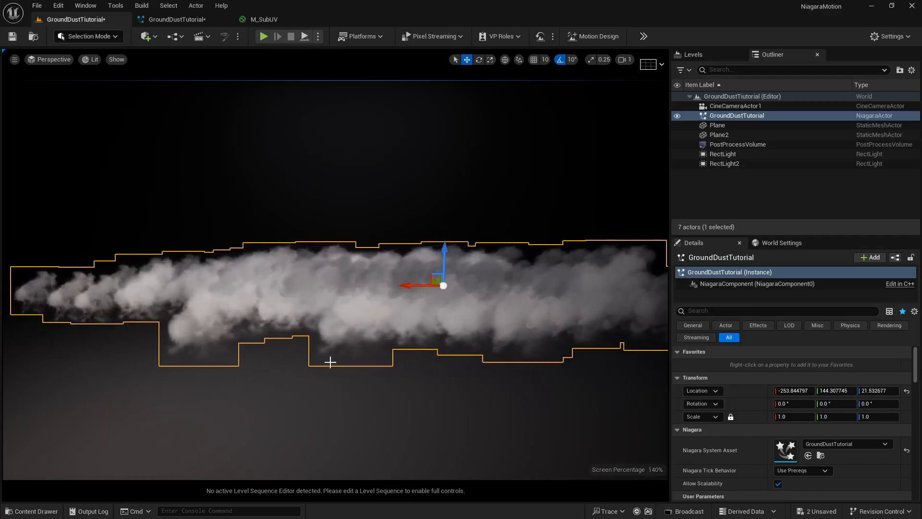
{"action": "key", "text": "w"}
{"action": "right_click_drag", "start_coordinate": [411, 353], "coordinate": [408, 372]}
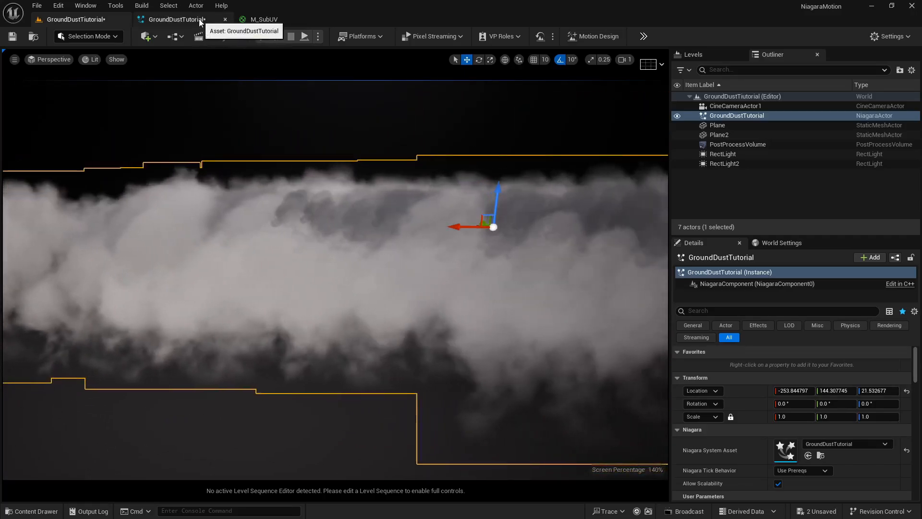
Step: Add a key to the rising part of the Scale Alpha curve at about 0.3, 0.675 and move the peak key to about 0.6, 1.05
{"action": "left_click", "coordinate": [200, 21]}
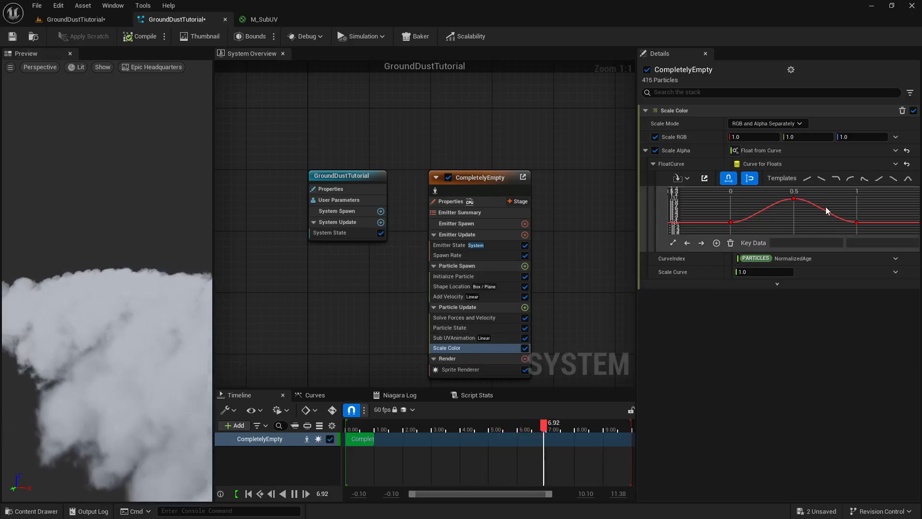
{"action": "right_click", "coordinate": [763, 210]}
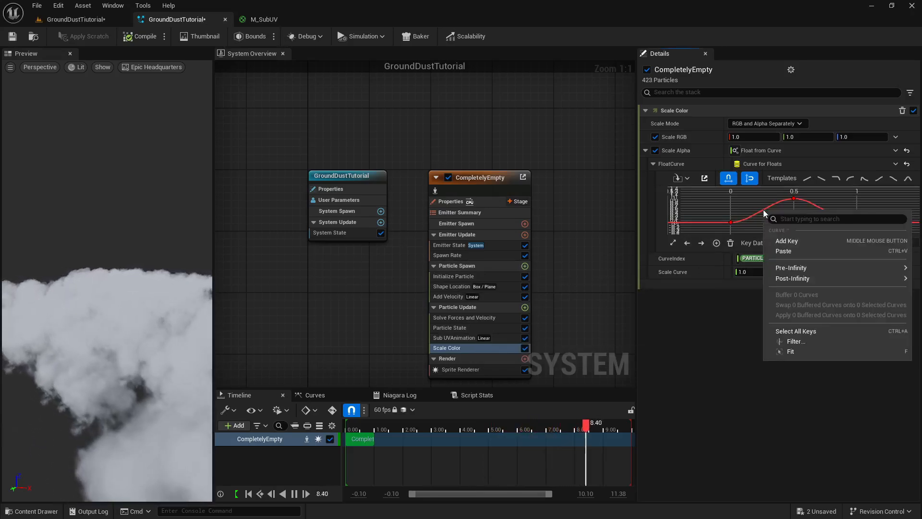
{"action": "left_click", "coordinate": [776, 240]}
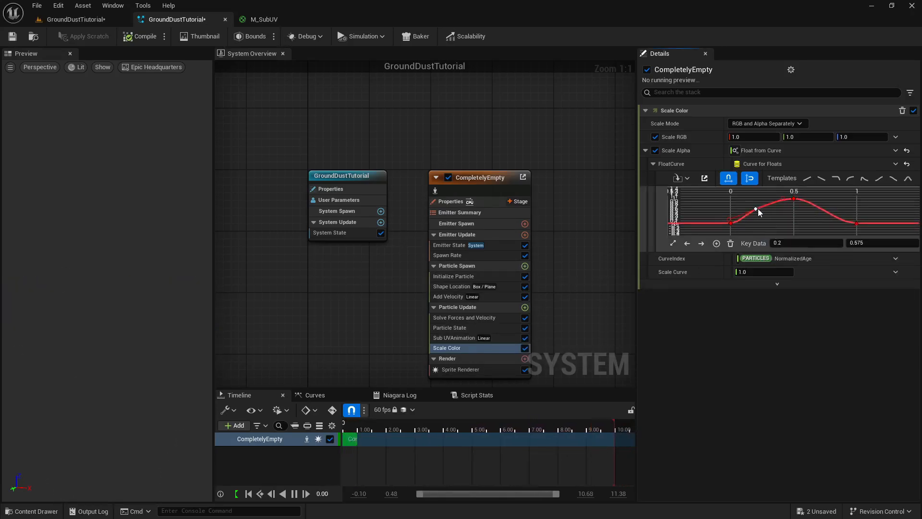
{"action": "left_click_drag", "start_coordinate": [793, 198], "coordinate": [800, 196]}
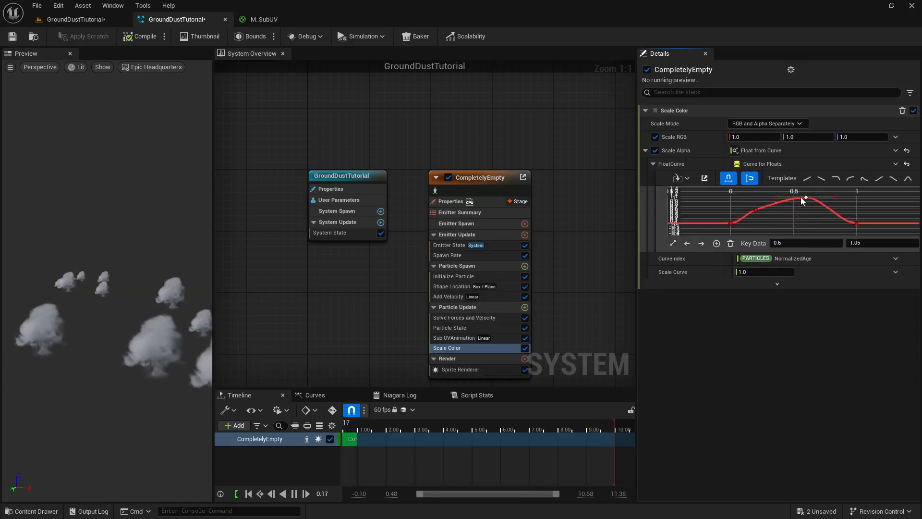
{"action": "left_click_drag", "start_coordinate": [755, 211], "coordinate": [766, 207]}
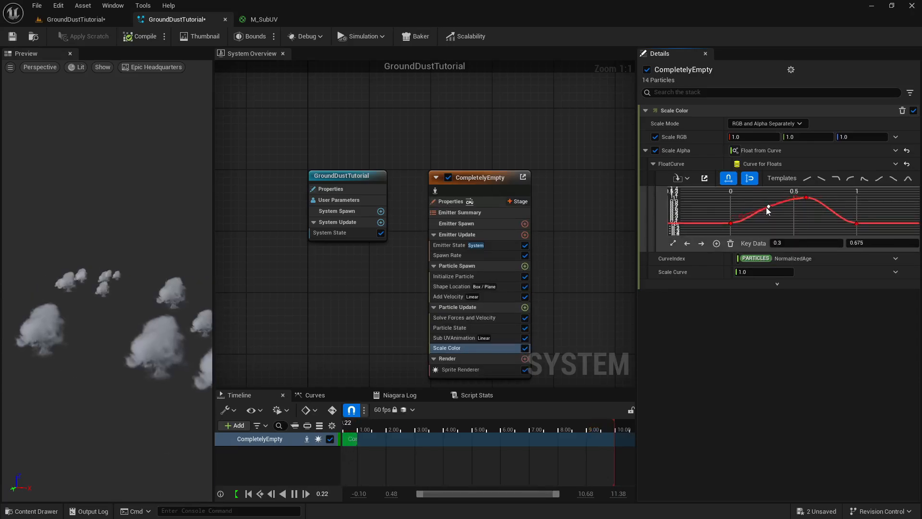
{"action": "left_click", "coordinate": [731, 223]}
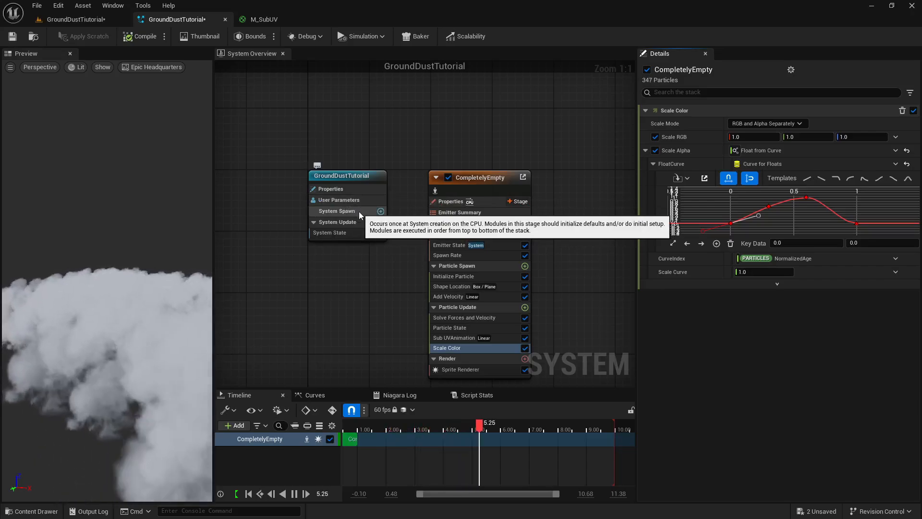
Step: Add Curl Noise Force to Particle Update with a Noise Strength of 25 and check the motion in the preview
{"action": "left_click", "coordinate": [525, 307]}
{"action": "type", "text": "curl"}
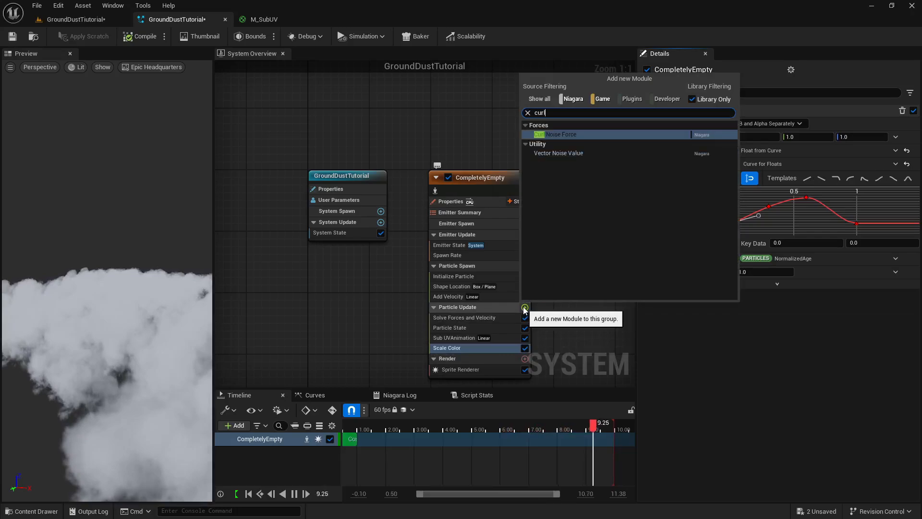
{"action": "left_click", "coordinate": [568, 131]}
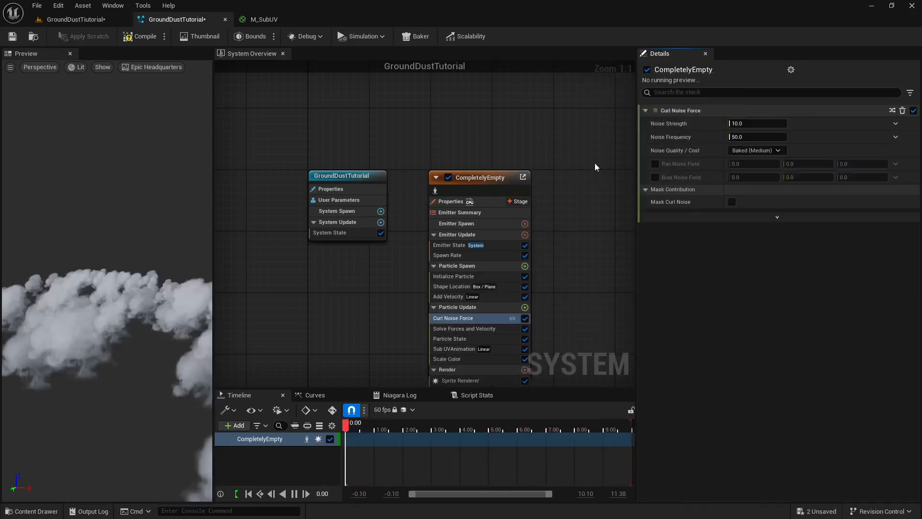
{"action": "left_click", "coordinate": [748, 123]}
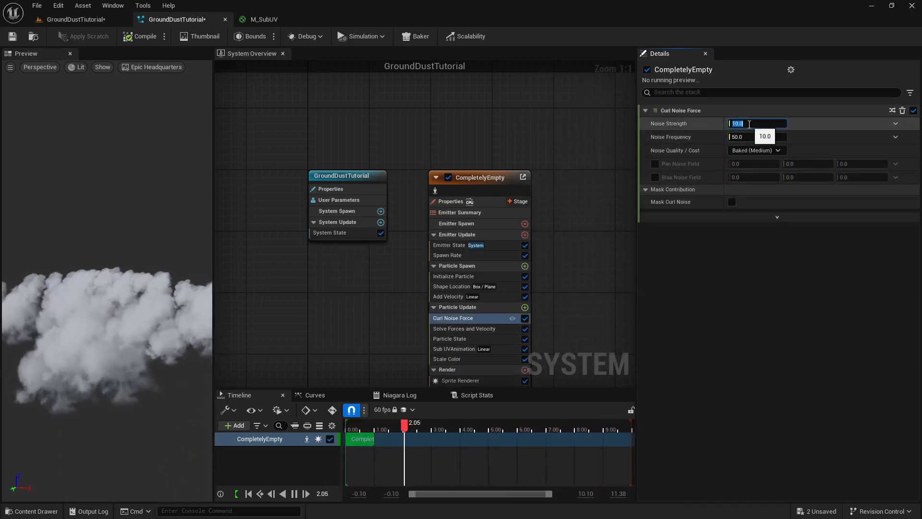
{"action": "type", "text": "25"}
{"action": "key", "text": "Return"}
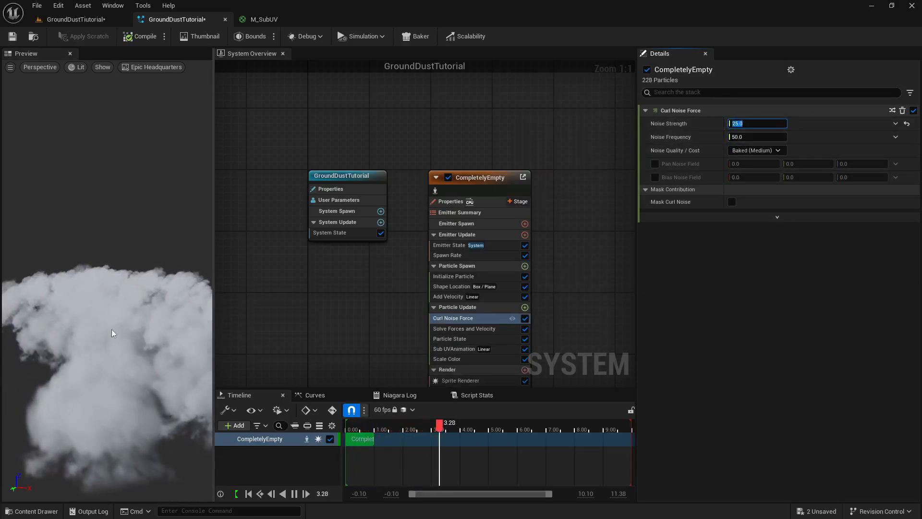
{"action": "mouse_move", "coordinate": [107, 329]}
{"action": "right_mouse_down"}
{"action": "mouse_move", "coordinate": [107, 317]}
{"action": "mouse_move", "coordinate": [97, 336]}
{"action": "right_mouse_up"}
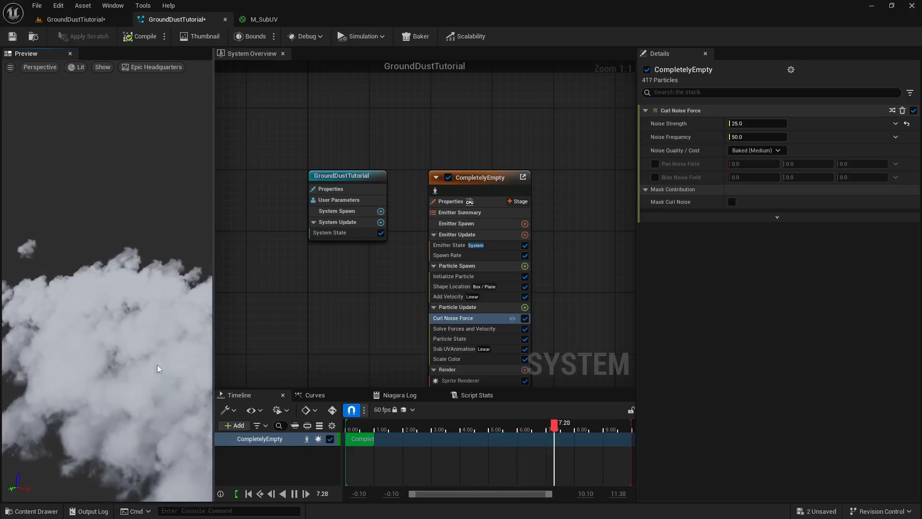
{"action": "right_click_drag", "start_coordinate": [330, 360], "coordinate": [325, 338]}
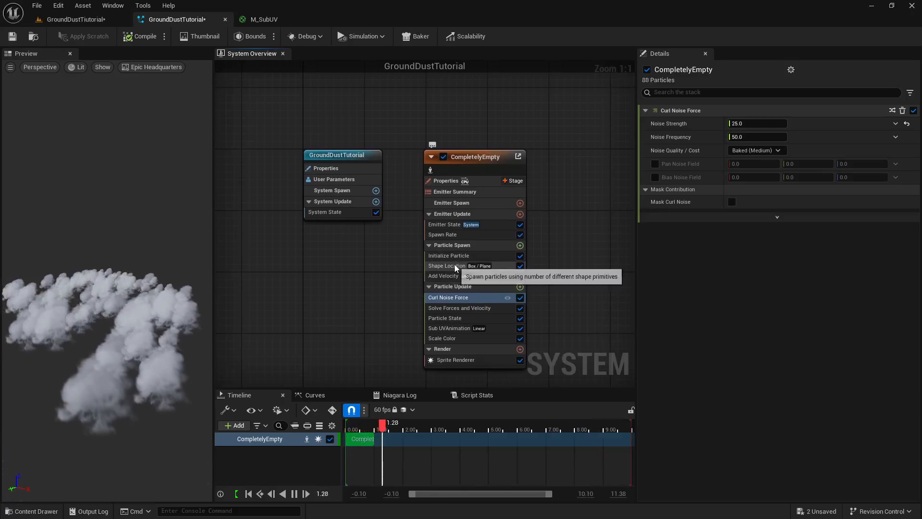
Step: Set Initialize Particle's Sprite Rotation Mode to Random and open the Curl Noise Force settings
{"action": "left_click", "coordinate": [456, 256]}
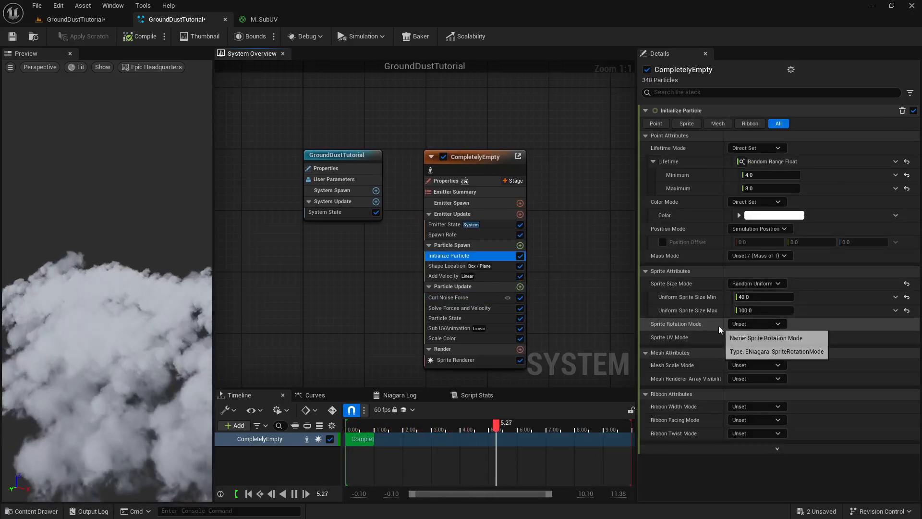
{"action": "left_click", "coordinate": [752, 324]}
{"action": "left_click", "coordinate": [749, 349]}
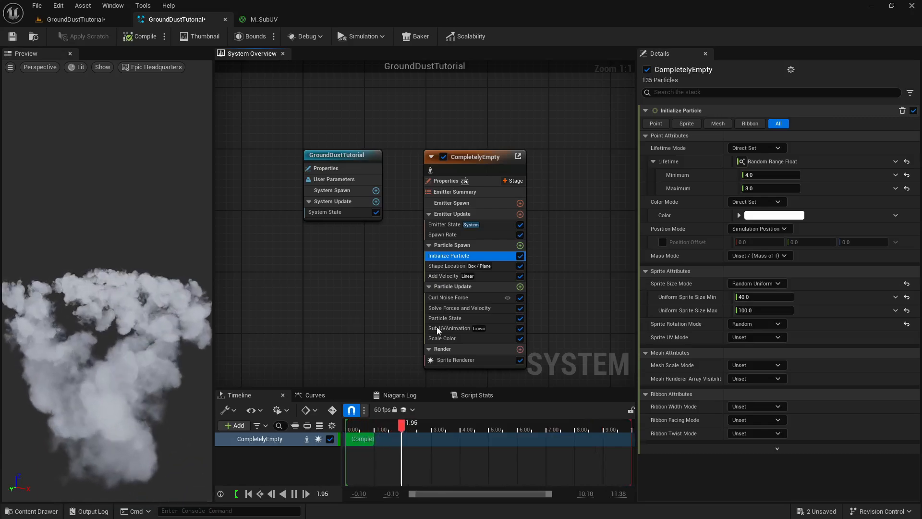
{"action": "left_click", "coordinate": [474, 302]}
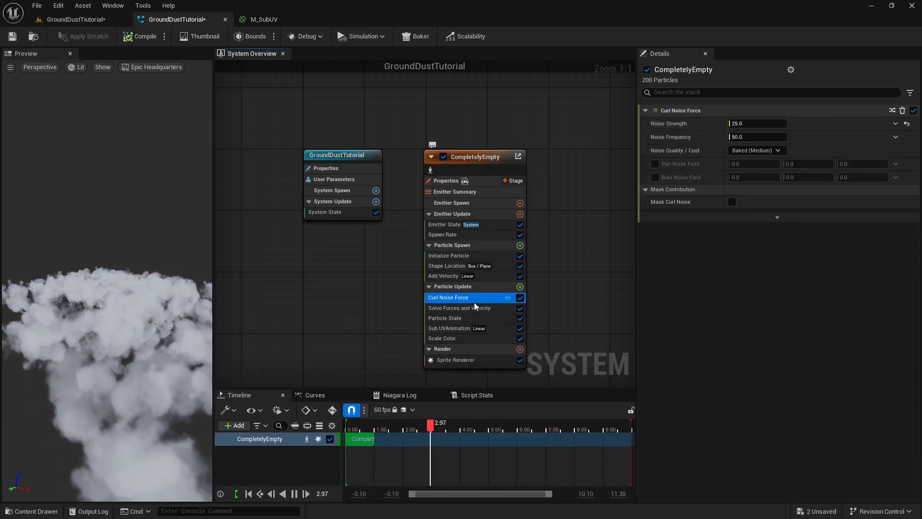
Step: Set the Curl Noise Force's Noise Strength to 40
{"action": "left_click", "coordinate": [751, 124]}
{"action": "type", "text": "40"}
{"action": "key", "text": "Return"}
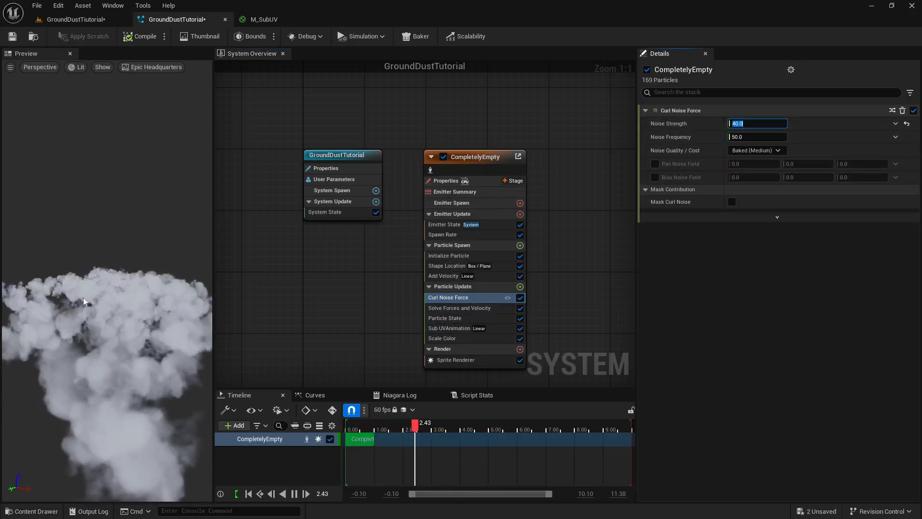
{"action": "left_click", "coordinate": [519, 287]}
{"action": "type", "text": "drag"}
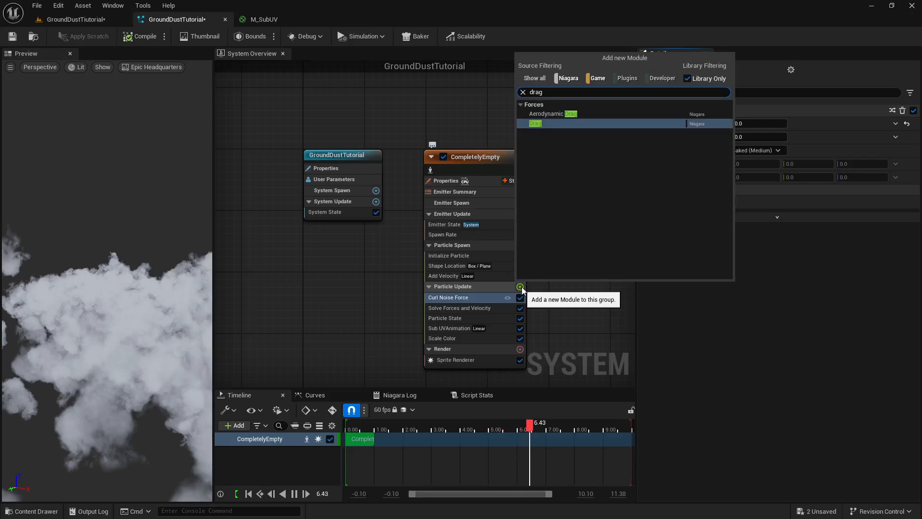
{"action": "left_click", "coordinate": [554, 114]}
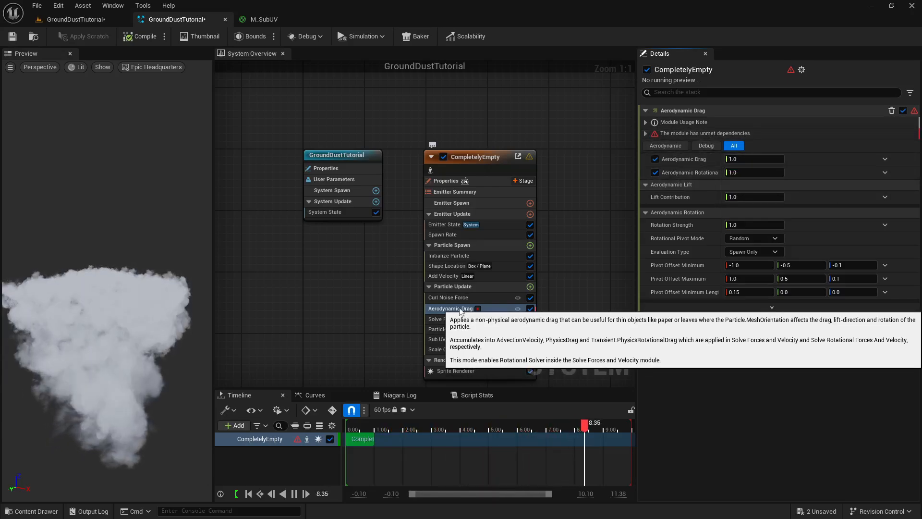
{"action": "key", "text": "ctrl+z"}
Step: Add the plain Drag module to Particle Update and check the dust's motion in the level
{"action": "left_click", "coordinate": [520, 296]}
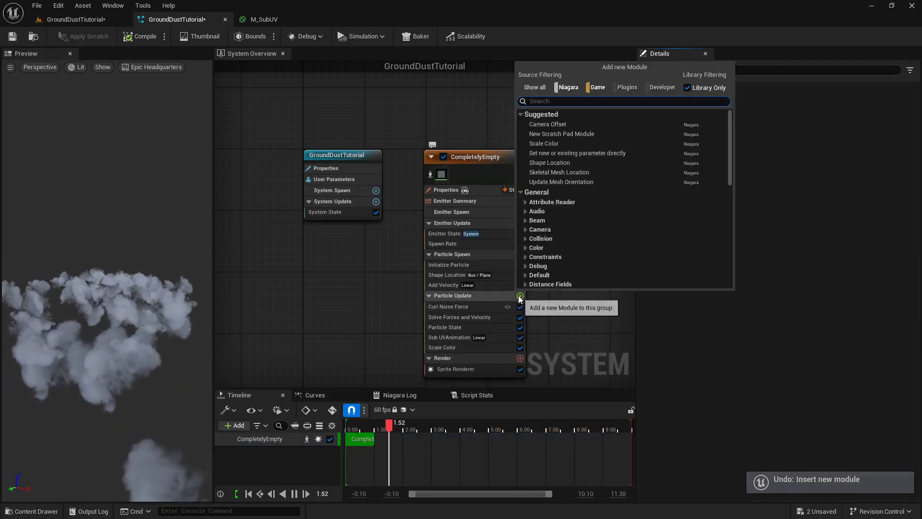
{"action": "type", "text": "drag"}
{"action": "left_click", "coordinate": [552, 132]}
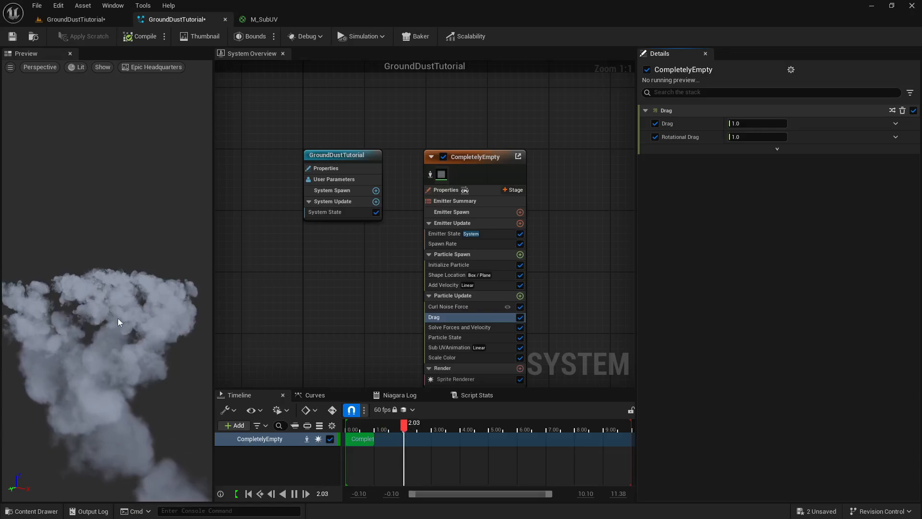
{"action": "left_click", "coordinate": [72, 19]}
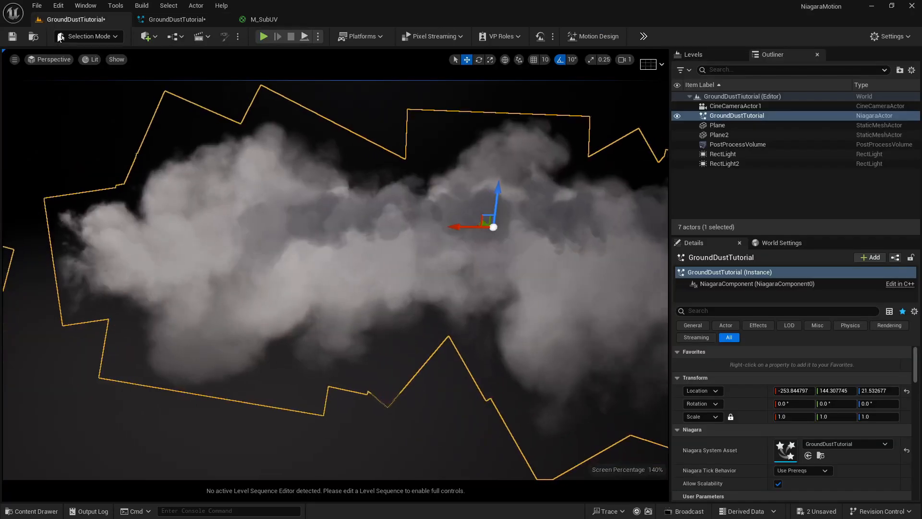
{"action": "left_click", "coordinate": [175, 19]}
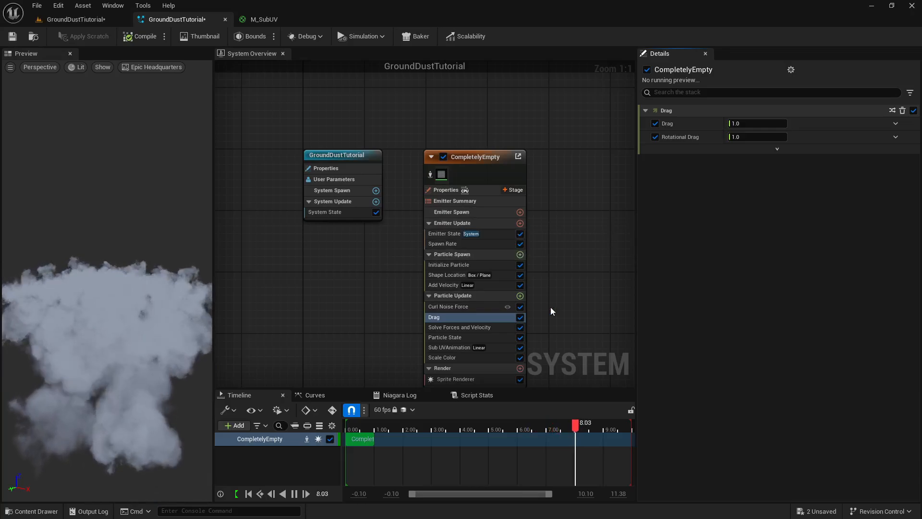
Step: Set the Curl Noise Force's Noise Strength to 20
{"action": "left_click", "coordinate": [462, 307]}
{"action": "left_click", "coordinate": [750, 124]}
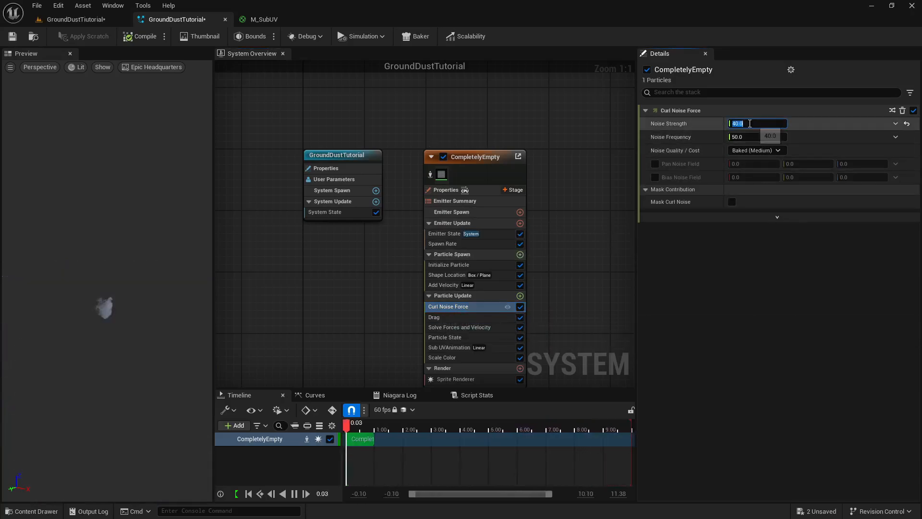
{"action": "type", "text": "20"}
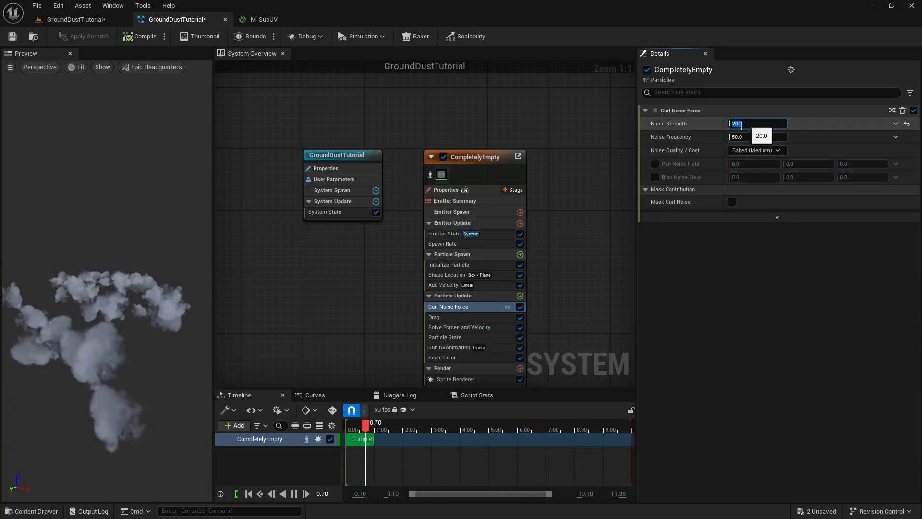
{"action": "key", "text": "Return"}
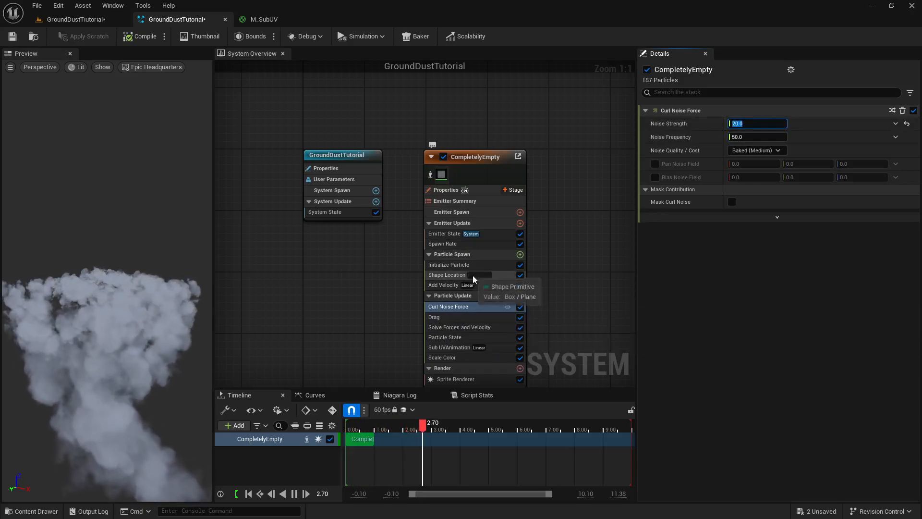
Step: Review the Add Velocity settings and set the Drag module's Drag value to 0.5
{"action": "left_click", "coordinate": [453, 287]}
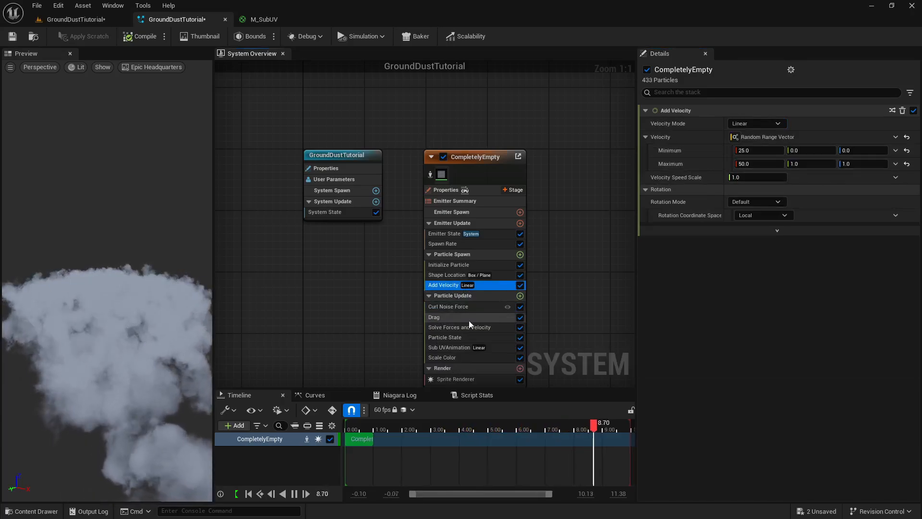
{"action": "left_click", "coordinate": [456, 319]}
{"action": "left_click", "coordinate": [762, 123]}
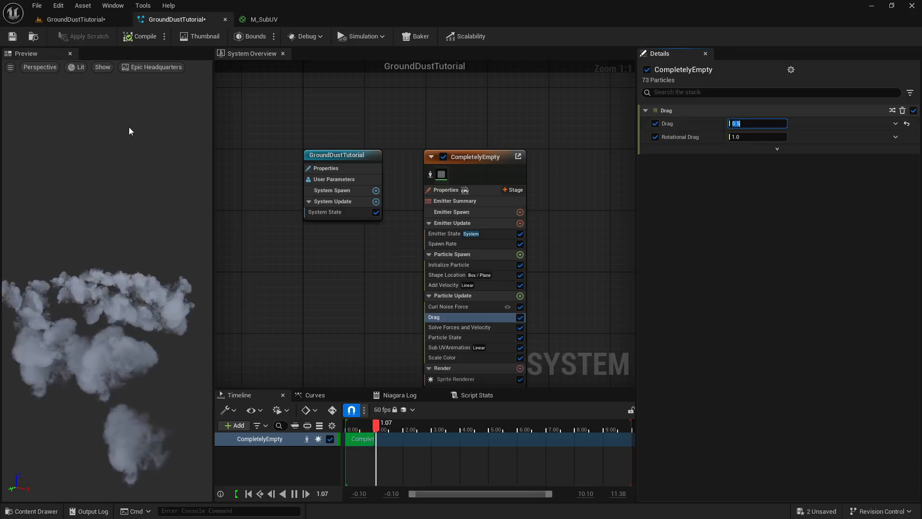
Step: Look at the dust in the level through CineCameraActor1 without the emitter's selection outline
{"action": "left_click", "coordinate": [87, 20]}
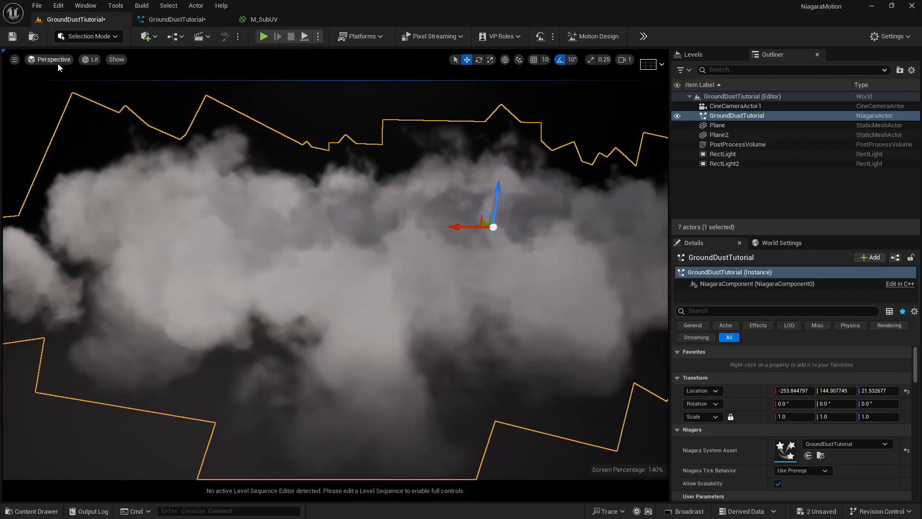
{"action": "left_click", "coordinate": [57, 62]}
{"action": "left_click", "coordinate": [70, 177]}
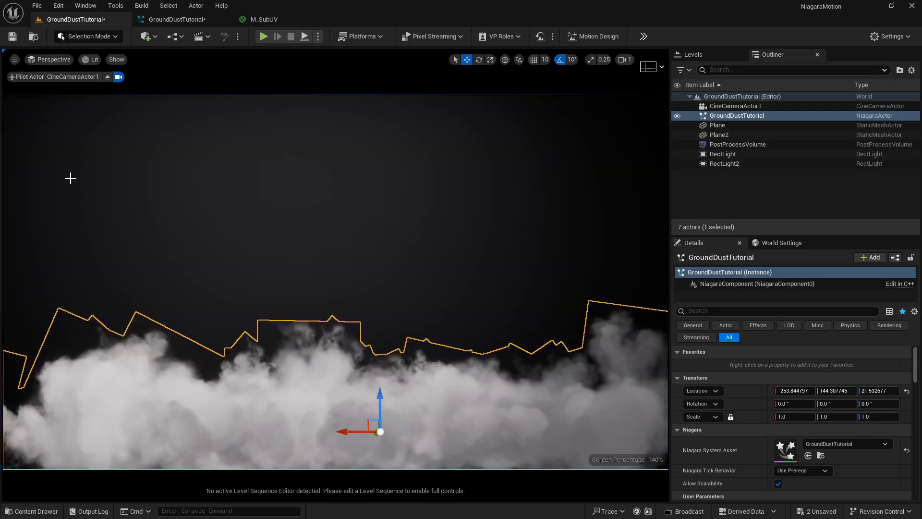
{"action": "left_click", "coordinate": [406, 243]}
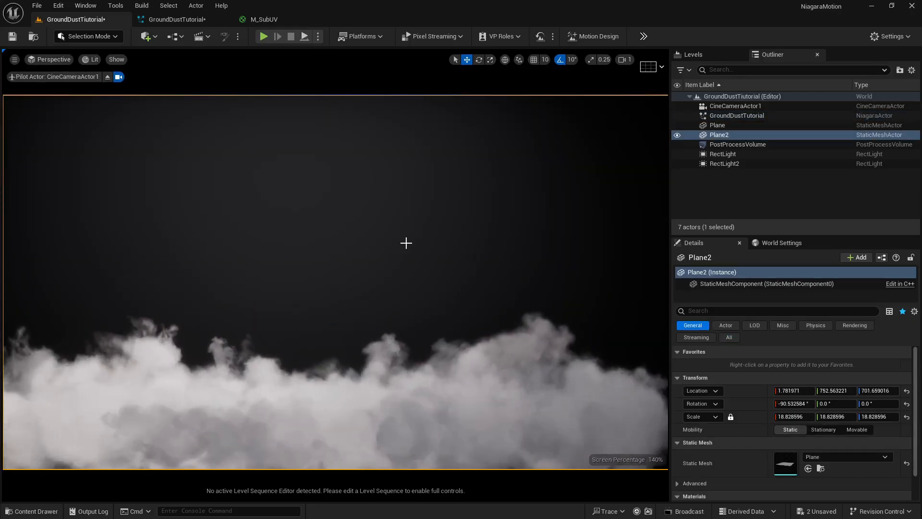
Step: Set Initialize Particle's Color to a muted brown, hex sRGB 978564FF, and check the tinted dust in the level
{"action": "left_click", "coordinate": [176, 20]}
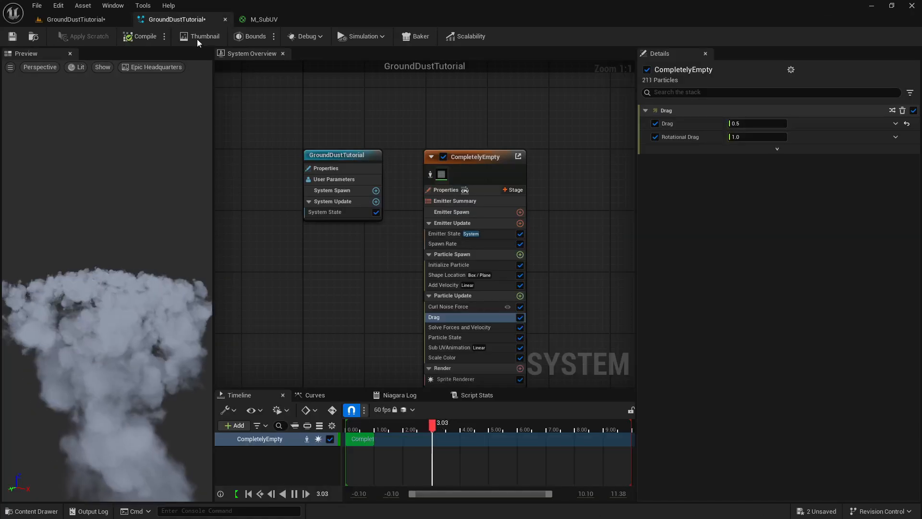
{"action": "left_click", "coordinate": [442, 243]}
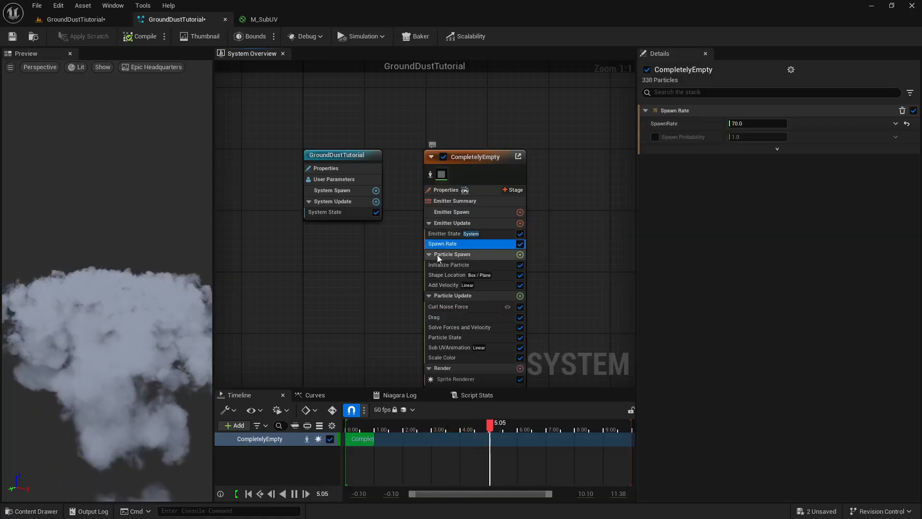
{"action": "left_click", "coordinate": [451, 265]}
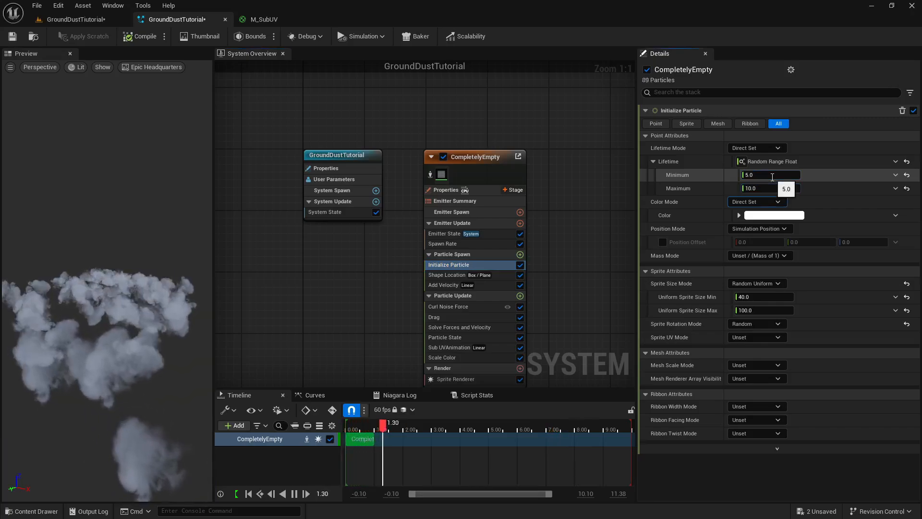
{"action": "left_click", "coordinate": [764, 216]}
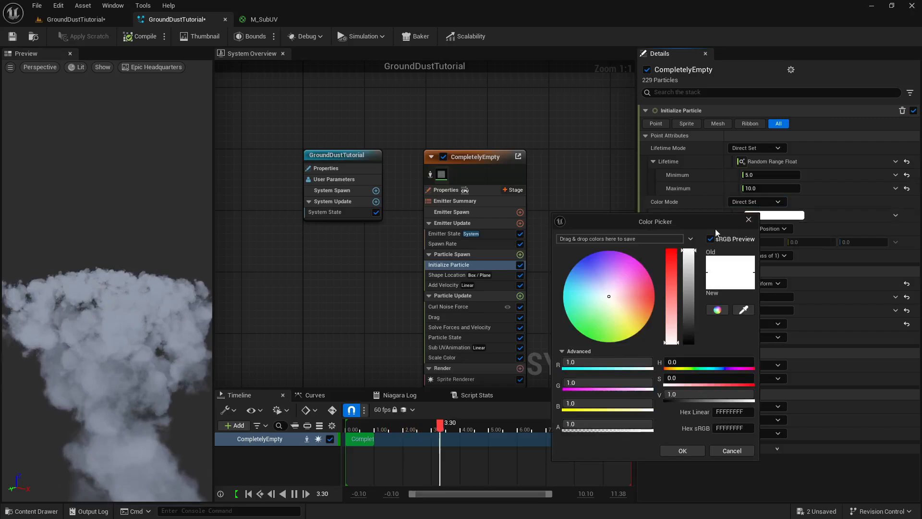
{"action": "left_click", "coordinate": [625, 318]}
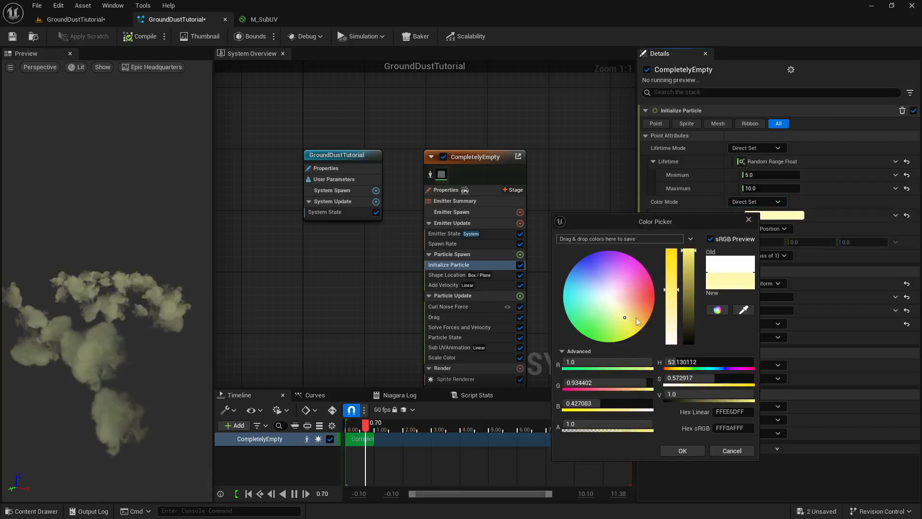
{"action": "left_click_drag", "start_coordinate": [686, 288], "coordinate": [691, 316]}
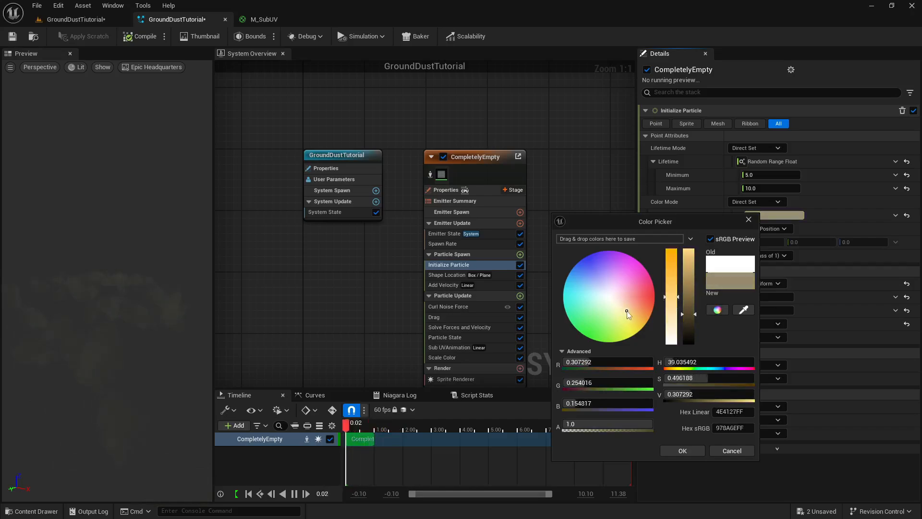
{"action": "left_click_drag", "start_coordinate": [630, 311], "coordinate": [631, 313]}
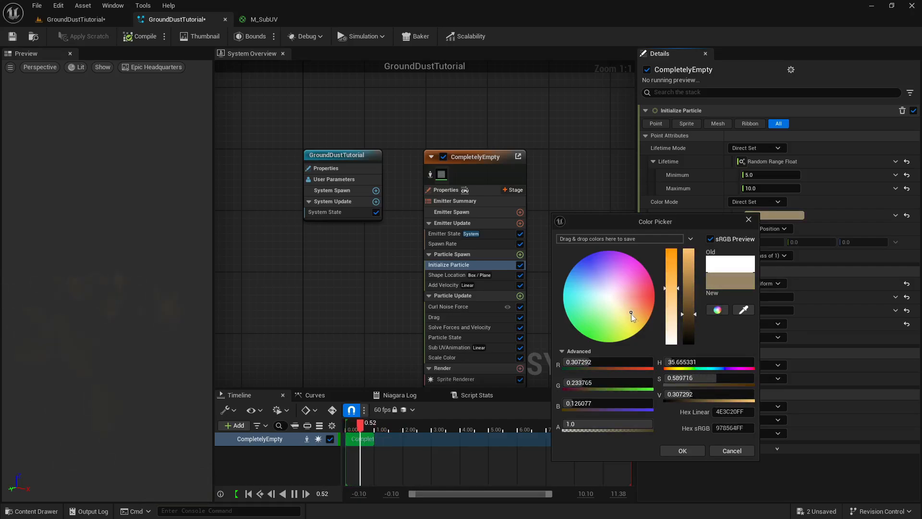
{"action": "left_click", "coordinate": [687, 449]}
{"action": "left_click", "coordinate": [47, 23]}
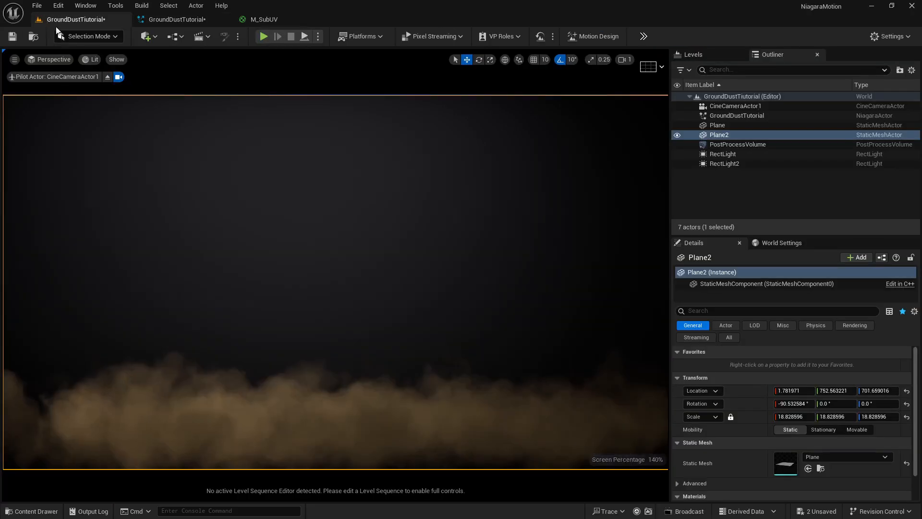
Step: Set the emitter's SpawnRate to 100 and check the dust density in the level
{"action": "left_click", "coordinate": [162, 20]}
{"action": "left_click", "coordinate": [474, 245]}
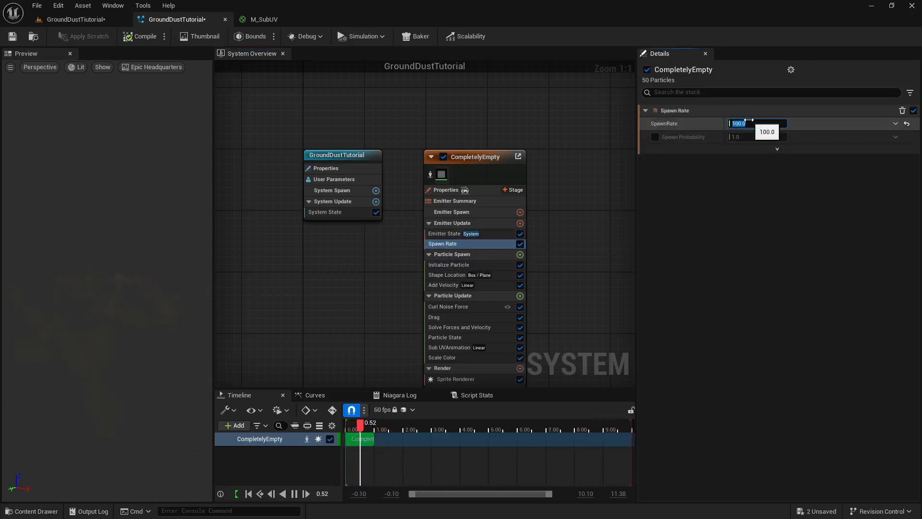
{"action": "left_click", "coordinate": [74, 19]}
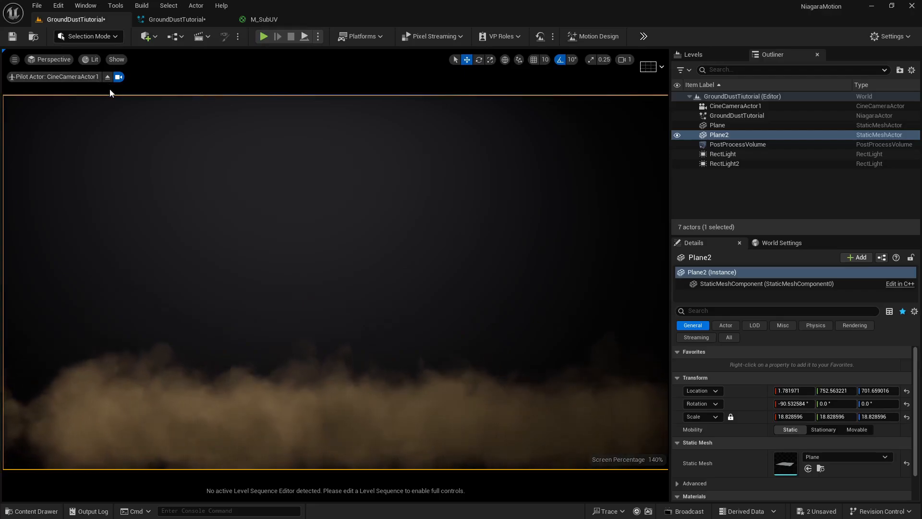
Step: Add a Point Light to the level above the dust
{"action": "left_click", "coordinate": [146, 36]}
{"action": "mouse_move", "coordinate": [219, 137]}
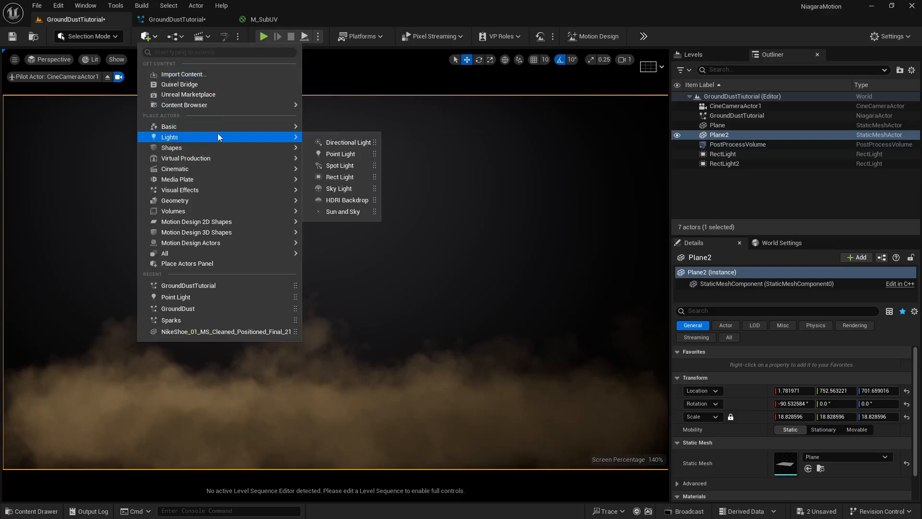
{"action": "left_click", "coordinate": [339, 153]}
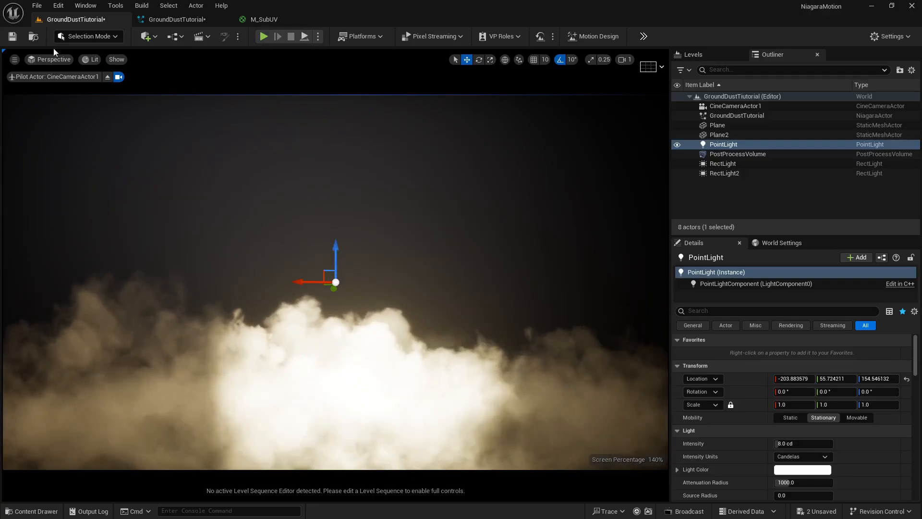
Step: Leave the piloted camera view and move the point light into the dust, to about Y 126, Z 91
{"action": "left_click", "coordinate": [107, 78]}
{"action": "key", "text": "w"}
{"action": "right_click_drag", "start_coordinate": [212, 174], "coordinate": [264, 230]}
{"action": "key", "text": "e"}
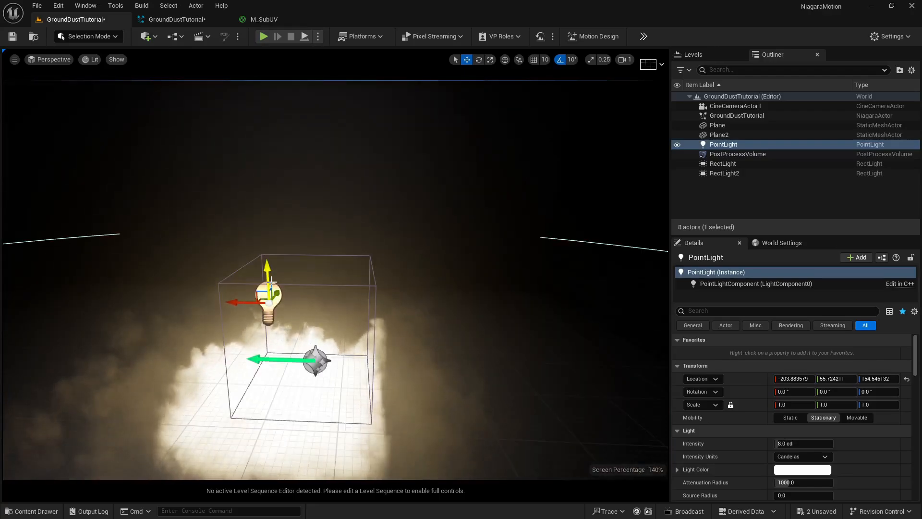
{"action": "mouse_move", "coordinate": [271, 280]}
{"action": "left_mouse_down"}
{"action": "mouse_move", "coordinate": [267, 295]}
{"action": "mouse_move", "coordinate": [266, 263]}
{"action": "mouse_move", "coordinate": [263, 291]}
{"action": "mouse_move", "coordinate": [263, 277]}
{"action": "left_mouse_up"}
{"action": "key", "text": "q"}
{"action": "mouse_move", "coordinate": [263, 277]}
{"action": "right_mouse_down"}
{"action": "mouse_move", "coordinate": [281, 274]}
{"action": "mouse_move", "coordinate": [271, 266]}
{"action": "right_mouse_up"}
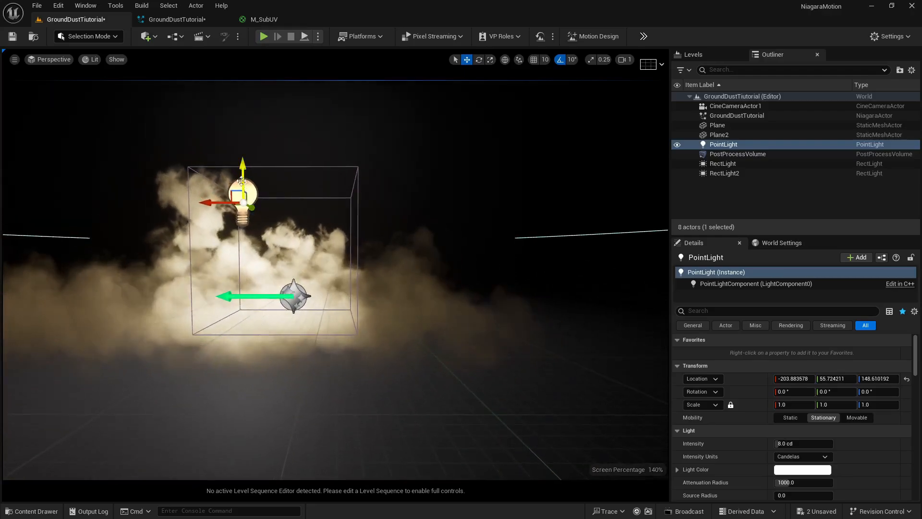
{"action": "left_click_drag", "start_coordinate": [241, 180], "coordinate": [396, 269]}
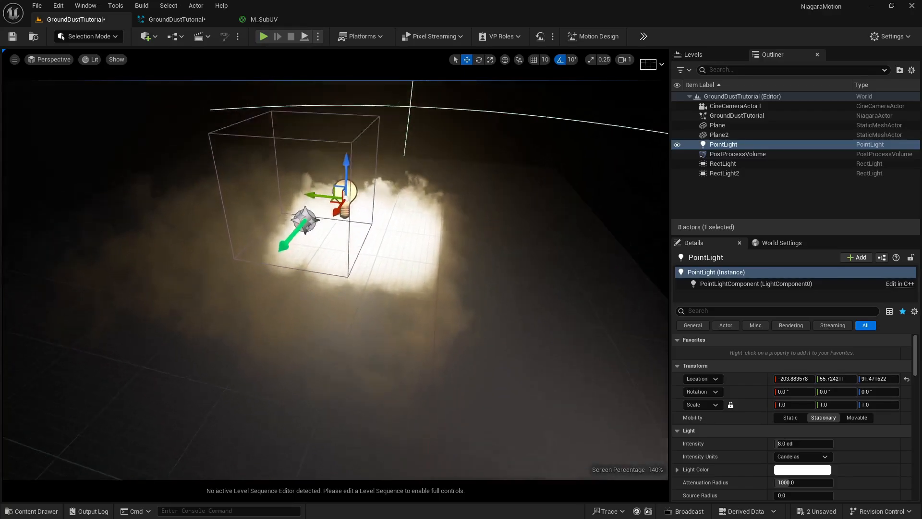
{"action": "right_click_drag", "start_coordinate": [249, 258], "coordinate": [249, 247]}
{"action": "left_click_drag", "start_coordinate": [322, 302], "coordinate": [279, 295]}
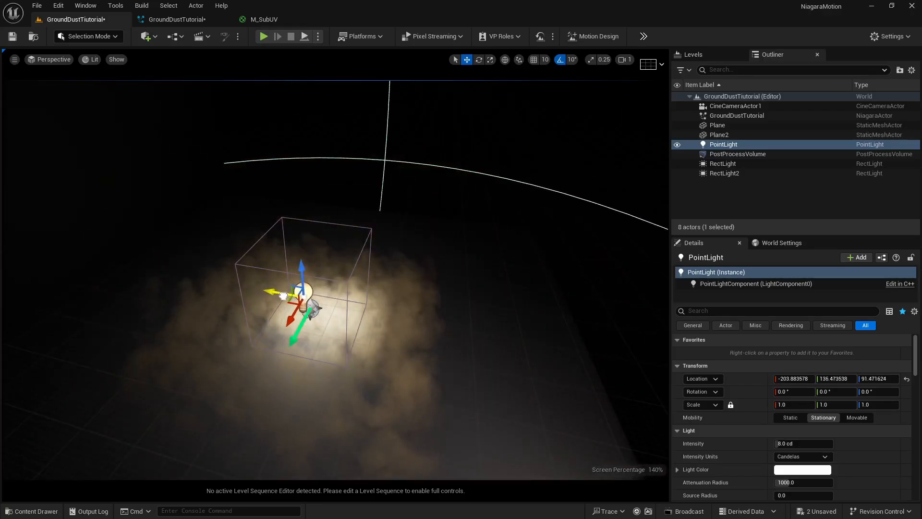
Step: Make the point light Movable, with Attenuation Radius about 379, Intensity about 26.7 cd and Use Temperature enabled at about 3451
{"action": "left_click", "coordinate": [857, 418]}
{"action": "left_click_drag", "start_coordinate": [792, 482], "coordinate": [768, 482]}
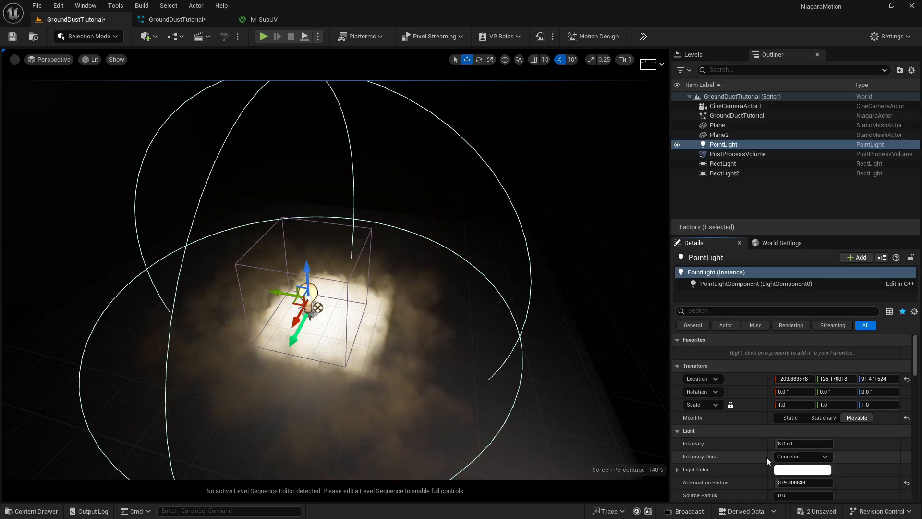
{"action": "mouse_move", "coordinate": [782, 444]}
{"action": "left_mouse_down"}
{"action": "mouse_move", "coordinate": [822, 444]}
{"action": "mouse_move", "coordinate": [780, 443]}
{"action": "mouse_move", "coordinate": [791, 444]}
{"action": "left_mouse_up"}
{"action": "scroll", "coordinate": [751, 455], "scroll_direction": "down", "scroll_amount": 3}
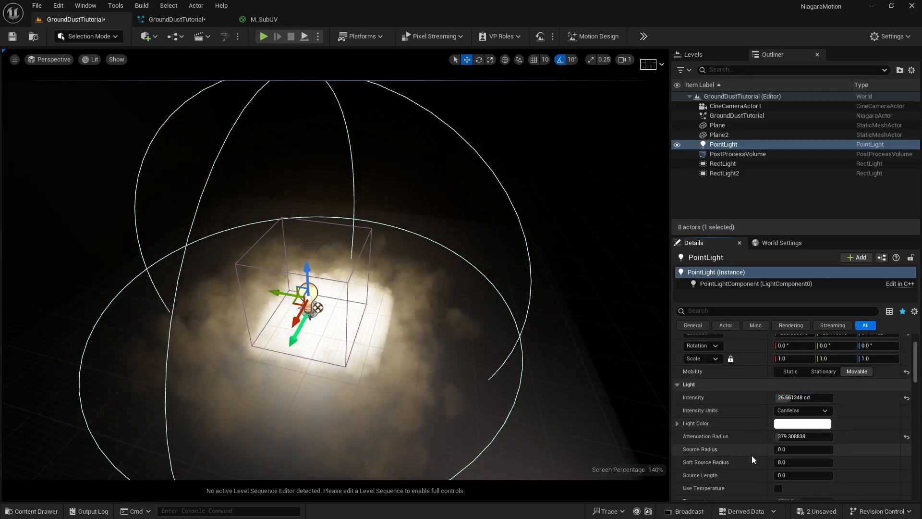
{"action": "scroll", "coordinate": [742, 467], "scroll_direction": "down", "scroll_amount": 2}
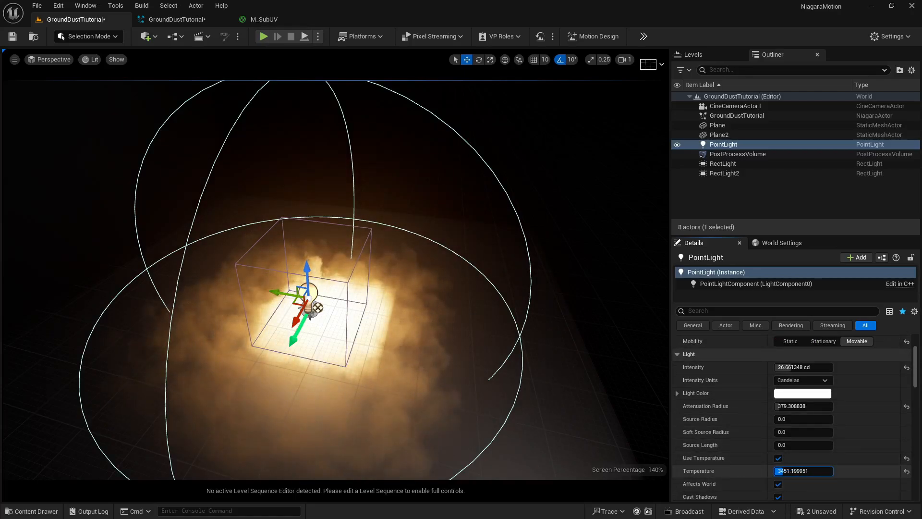
Step: Switch the viewport to look through CineCameraActor1
{"action": "left_click", "coordinate": [69, 60]}
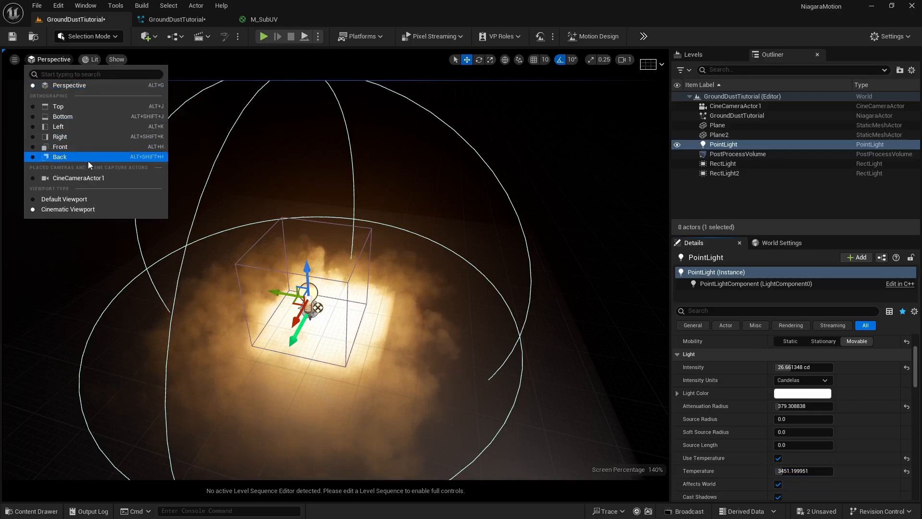
{"action": "left_click", "coordinate": [90, 178]}
{"action": "left_click", "coordinate": [232, 173]}
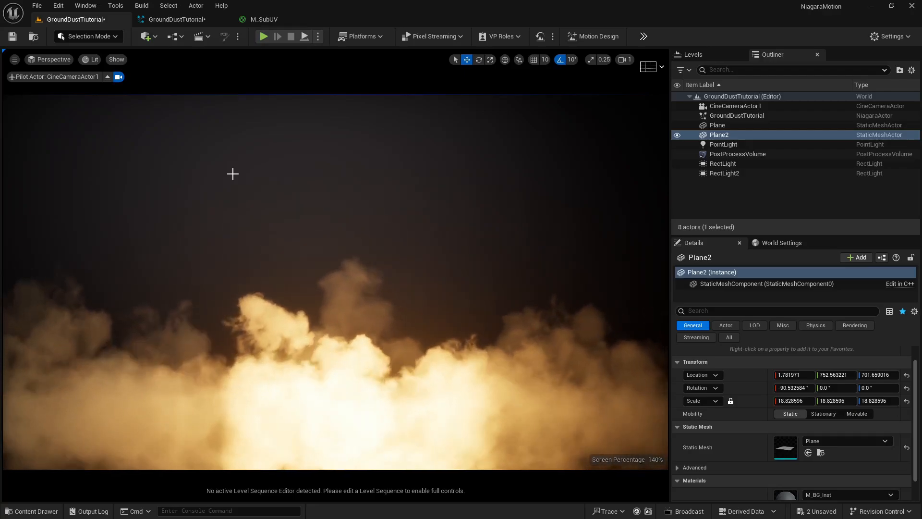
Step: Toggle the visibility of RectLight off and on to compare its effect on the background and dust
{"action": "left_click", "coordinate": [715, 164]}
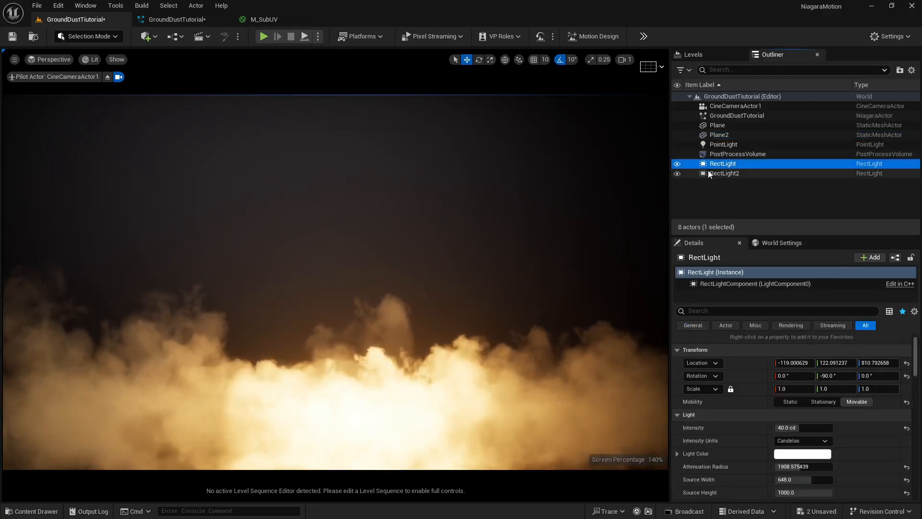
{"action": "left_click", "coordinate": [678, 164]}
{"action": "left_click", "coordinate": [677, 165]}
{"action": "left_click", "coordinate": [677, 164]}
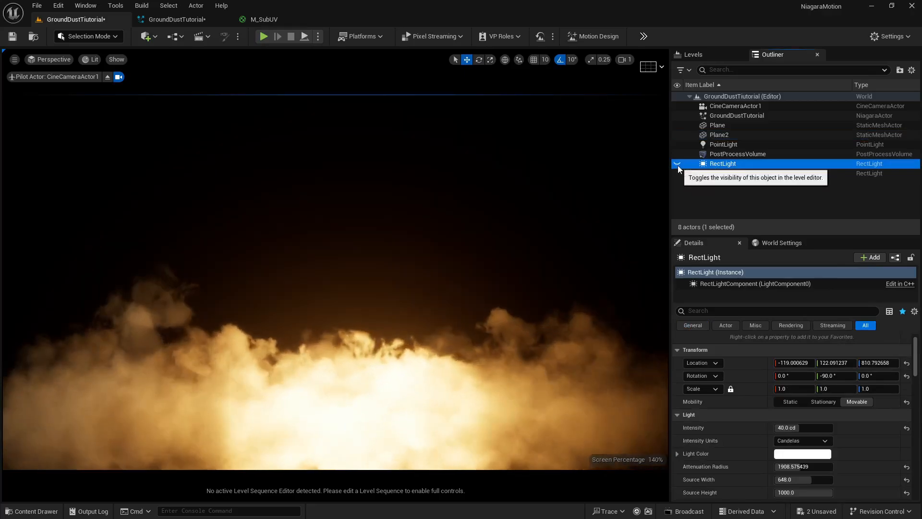
{"action": "left_click", "coordinate": [677, 165]}
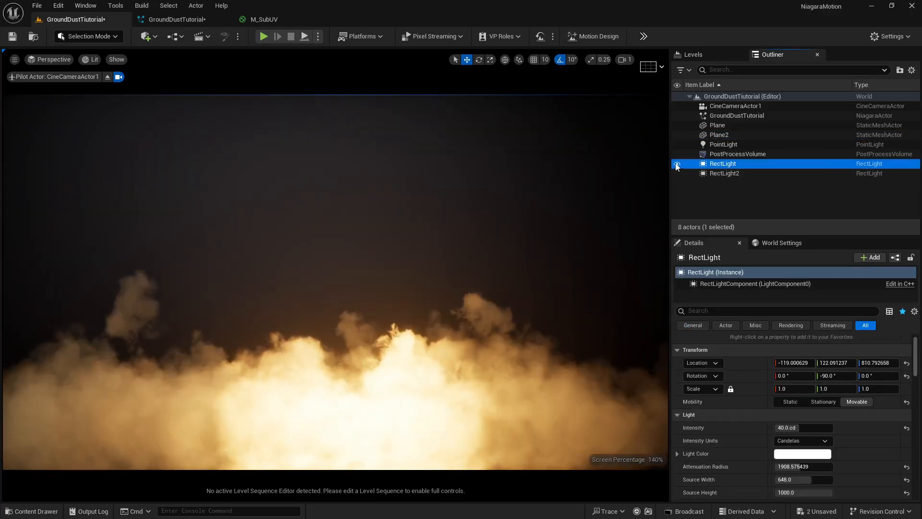
Step: Review RectLight2's light settings, and raise RectLight's Temperature above 8000 to give the background a cooler tone
{"action": "left_click", "coordinate": [728, 175]}
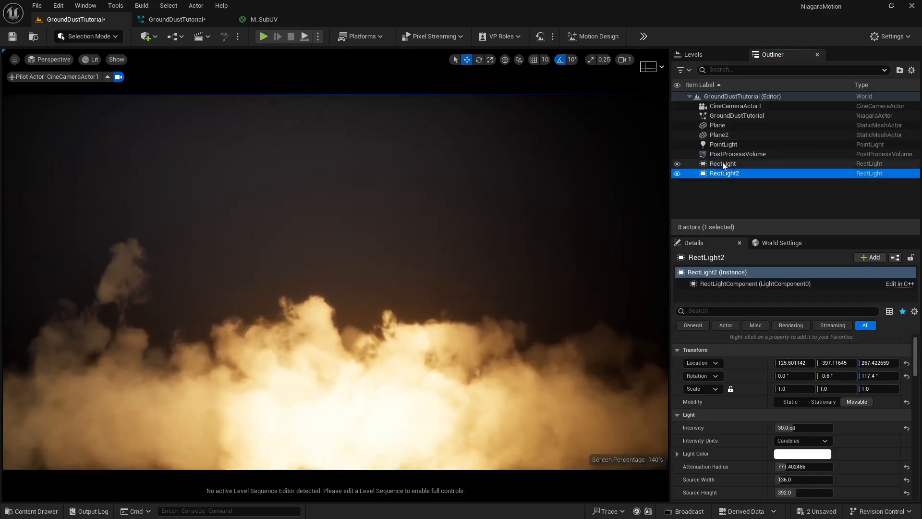
{"action": "scroll", "coordinate": [740, 456], "scroll_direction": "down", "scroll_amount": 5}
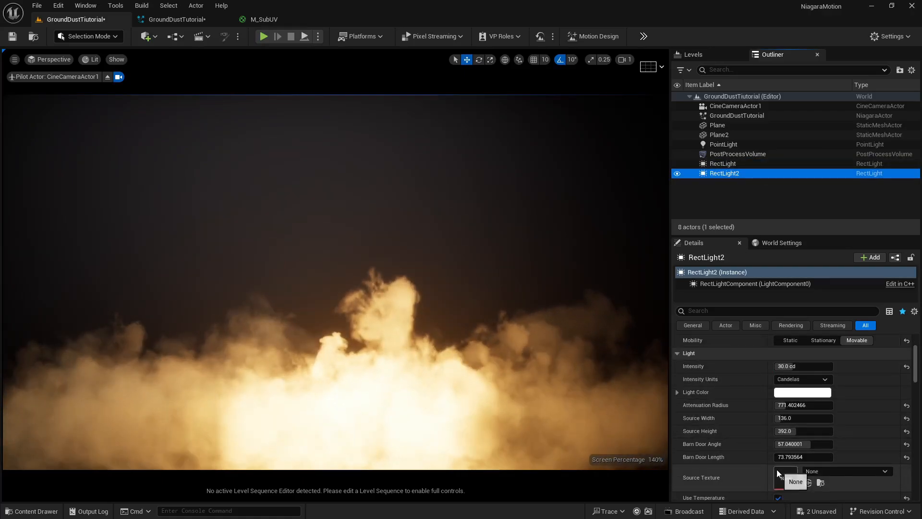
{"action": "left_click_drag", "start_coordinate": [772, 465], "coordinate": [811, 466]}
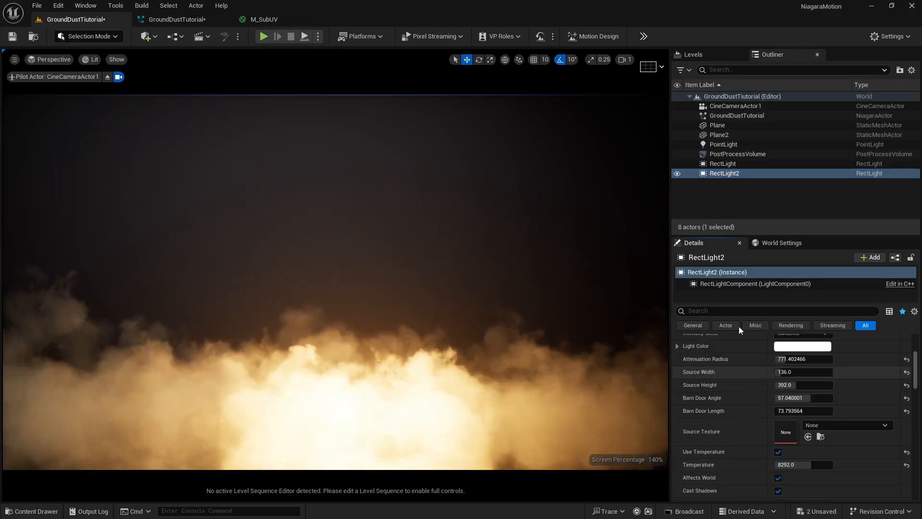
{"action": "left_click", "coordinate": [725, 164]}
{"action": "left_click_drag", "start_coordinate": [797, 467], "coordinate": [854, 467]}
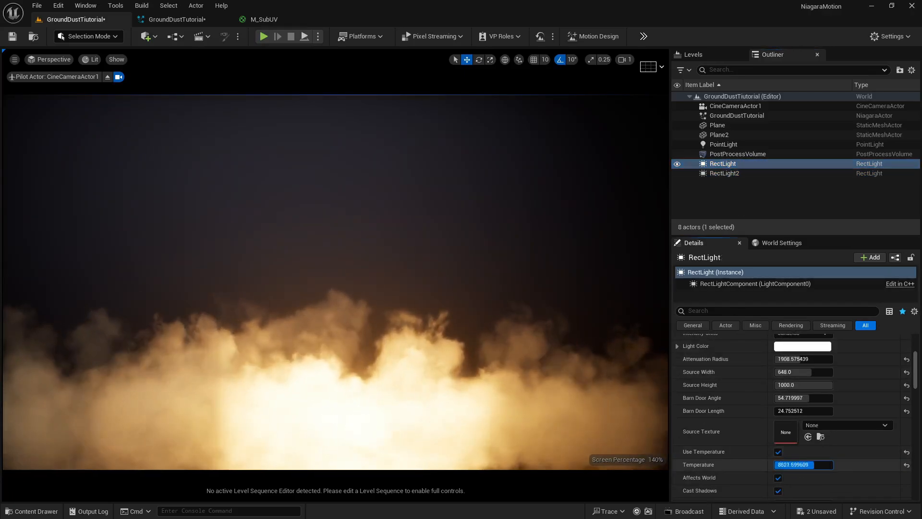
{"action": "left_click", "coordinate": [385, 199]}
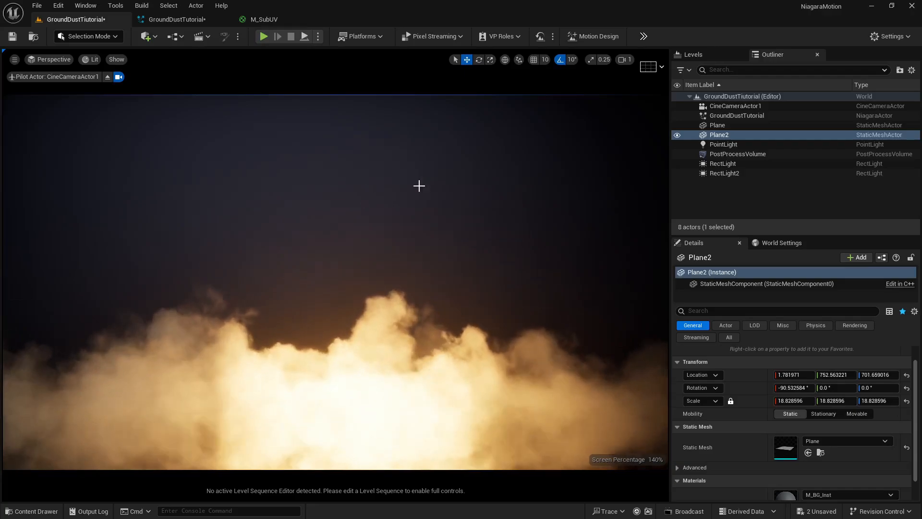
Step: Set all Engine Scalability groups to Cinematic
{"action": "left_click", "coordinate": [882, 36]}
{"action": "mouse_move", "coordinate": [840, 206]}
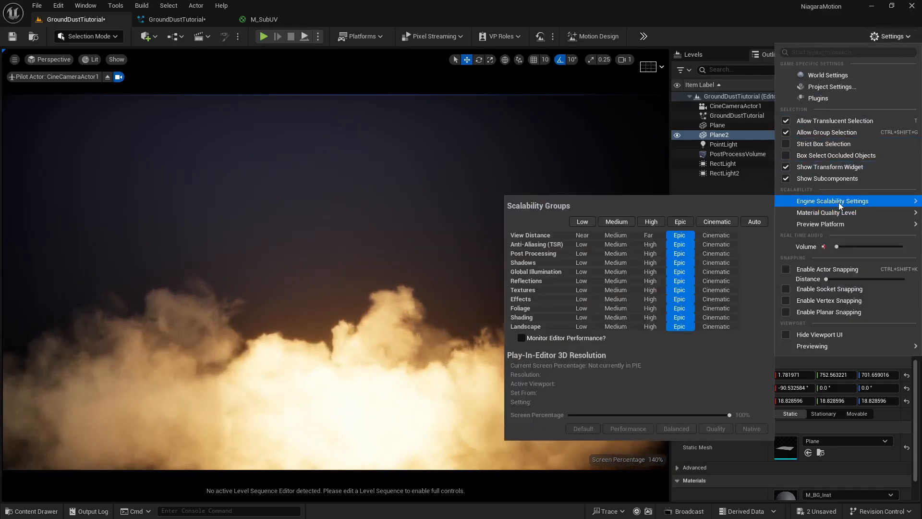
{"action": "left_click", "coordinate": [717, 222]}
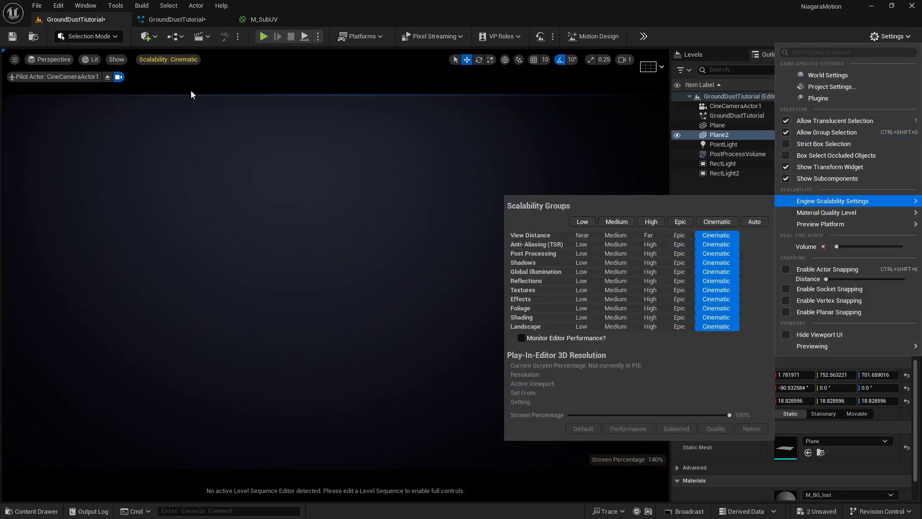
Step: Check the viewport's Screen Percentage override settings
{"action": "left_click", "coordinate": [15, 61]}
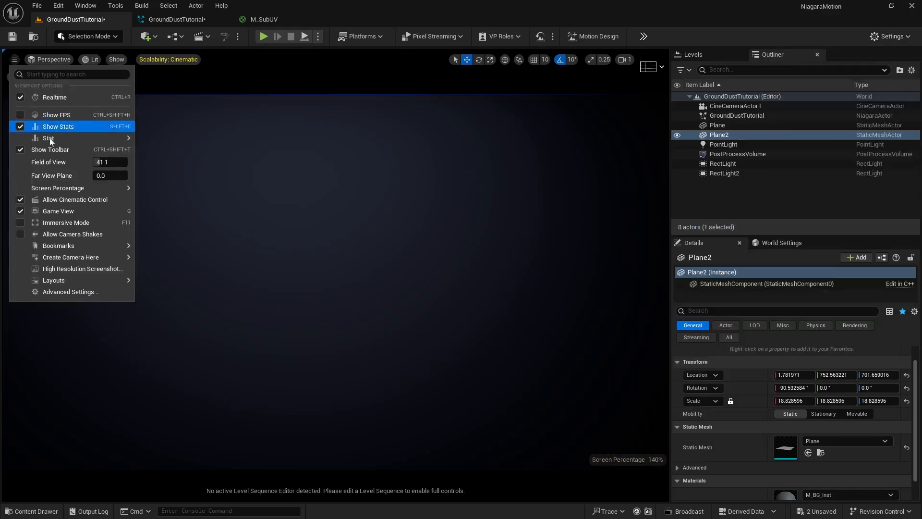
{"action": "mouse_move", "coordinate": [85, 242]}
{"action": "mouse_move", "coordinate": [108, 191]}
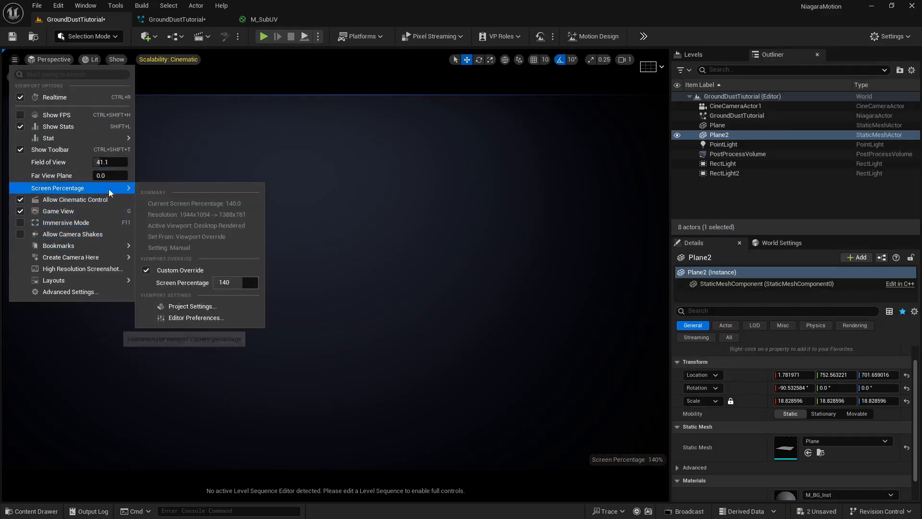
{"action": "left_click", "coordinate": [350, 82]}
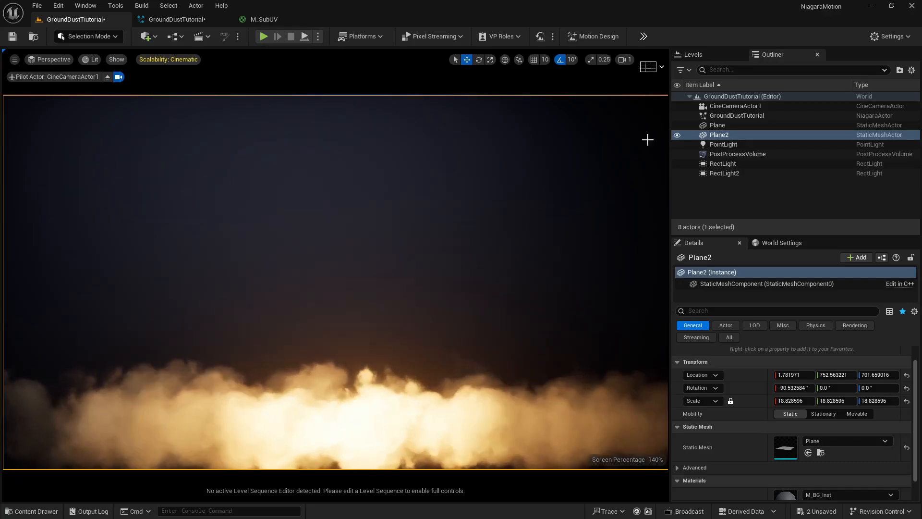
Step: Clear the actor selection and preview the lit dust in the full-screen immersive viewport
{"action": "left_click", "coordinate": [728, 97]}
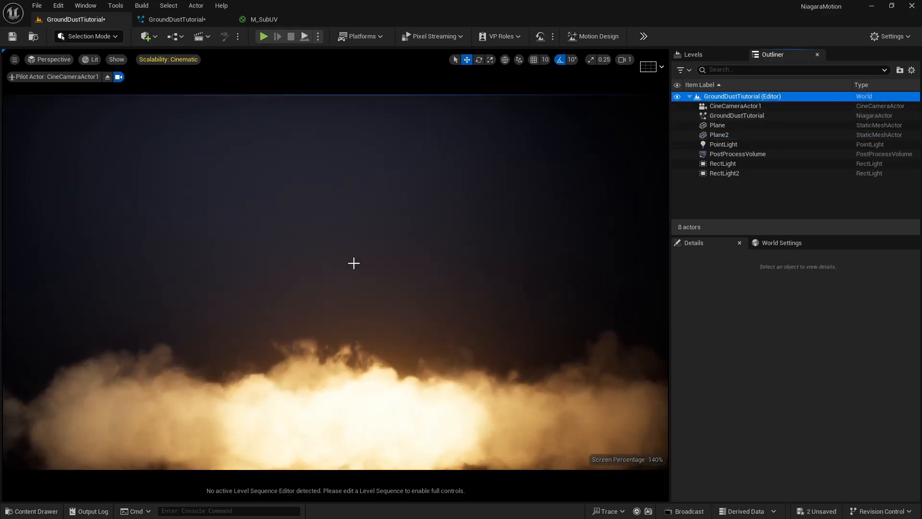
{"action": "key", "text": "F11"}
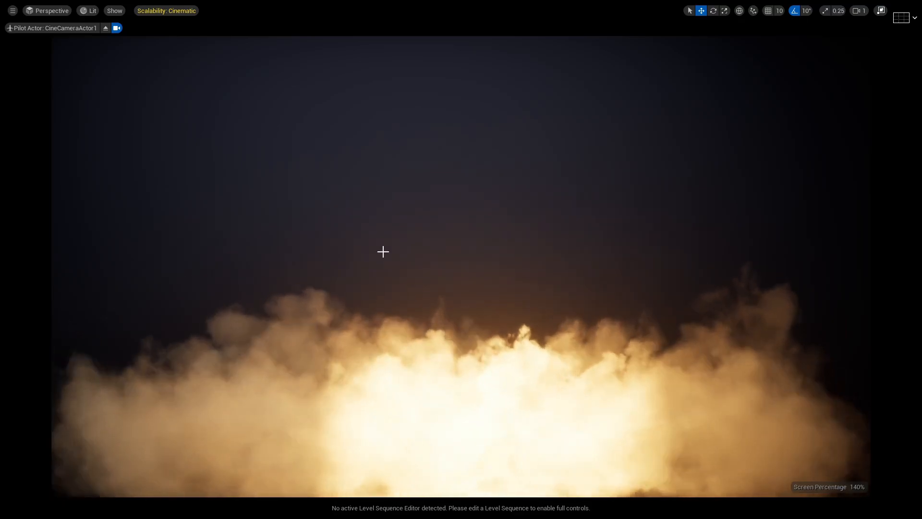
{"action": "key", "text": "F11"}
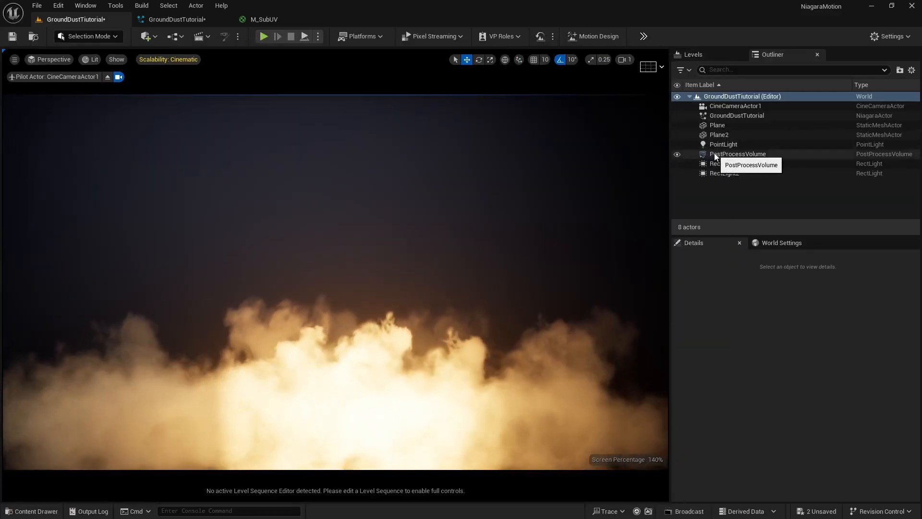
Step: Raise the GroundDustTutorial actor to about Z 177 and leave the piloted camera view
{"action": "left_click", "coordinate": [729, 115]}
{"action": "left_click_drag", "start_coordinate": [380, 382], "coordinate": [374, 237]}
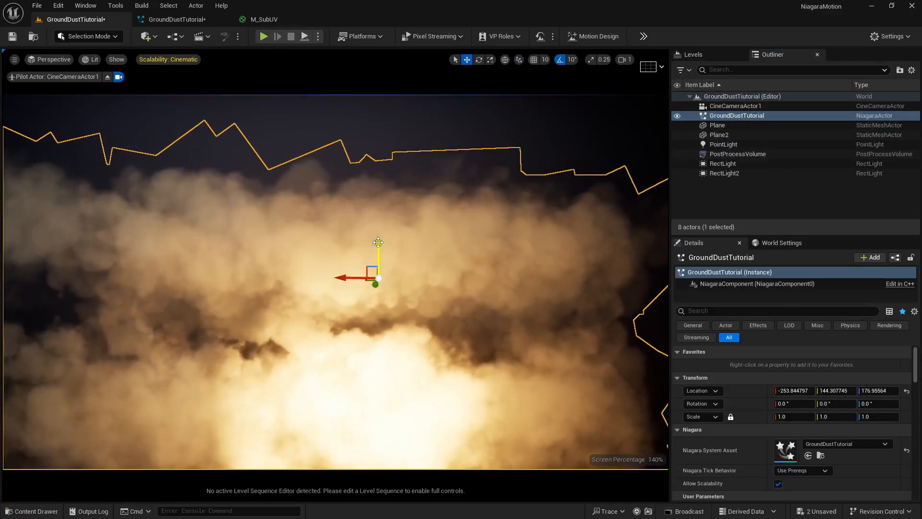
{"action": "left_click", "coordinate": [107, 77]}
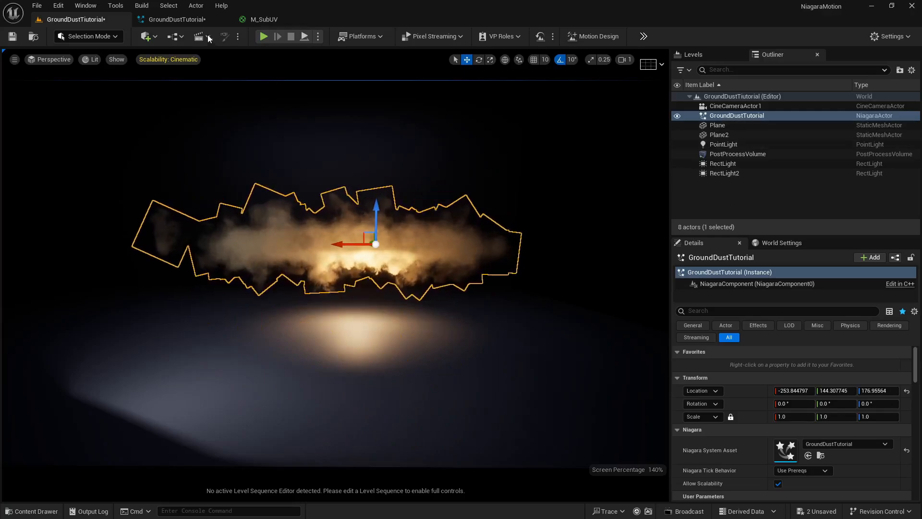
Step: Enable Local Space in the CompletelyEmpty emitter's properties, and compile and save the Niagara system
{"action": "left_click", "coordinate": [177, 19]}
{"action": "left_click", "coordinate": [444, 190]}
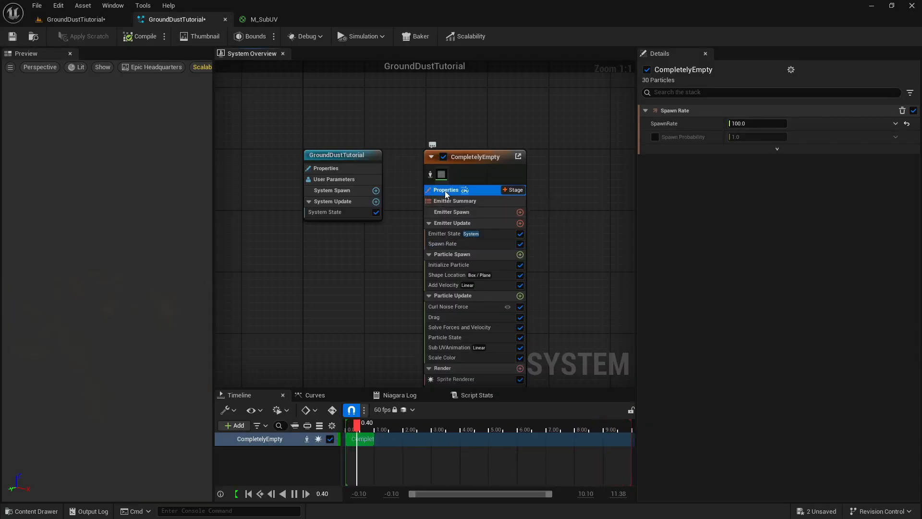
{"action": "left_click", "coordinate": [731, 132]}
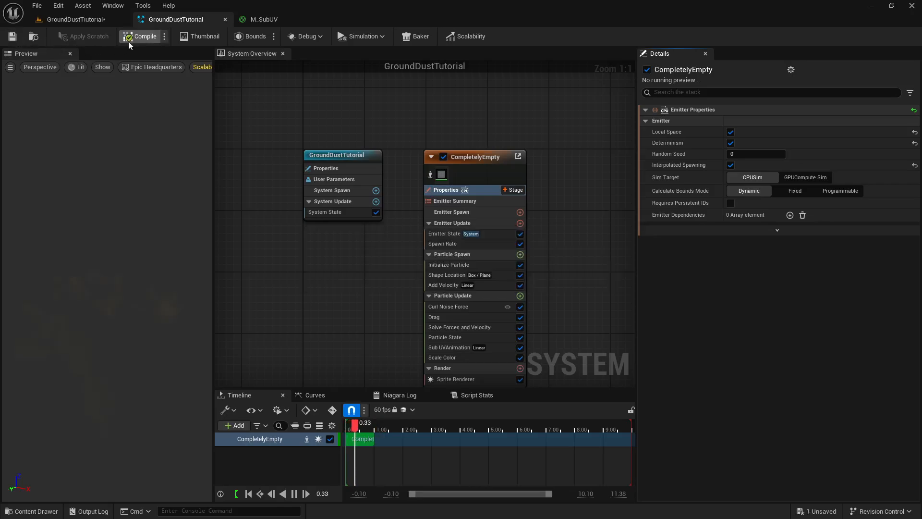
Step: Lower the GroundDustTutorial actor in the level to about Z 62, framing it through CineCameraActor1
{"action": "left_click", "coordinate": [62, 19]}
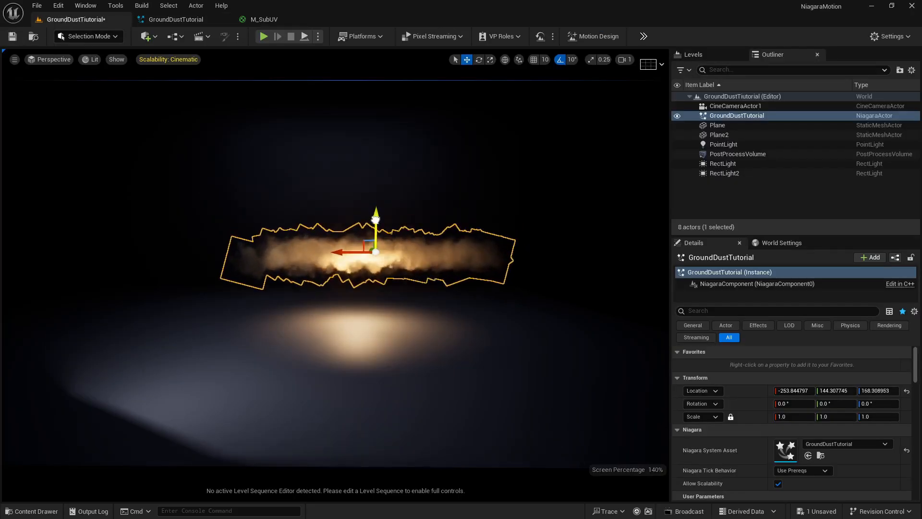
{"action": "mouse_move", "coordinate": [375, 256]}
{"action": "left_mouse_down"}
{"action": "mouse_move", "coordinate": [376, 166]}
{"action": "mouse_move", "coordinate": [368, 244]}
{"action": "left_mouse_up"}
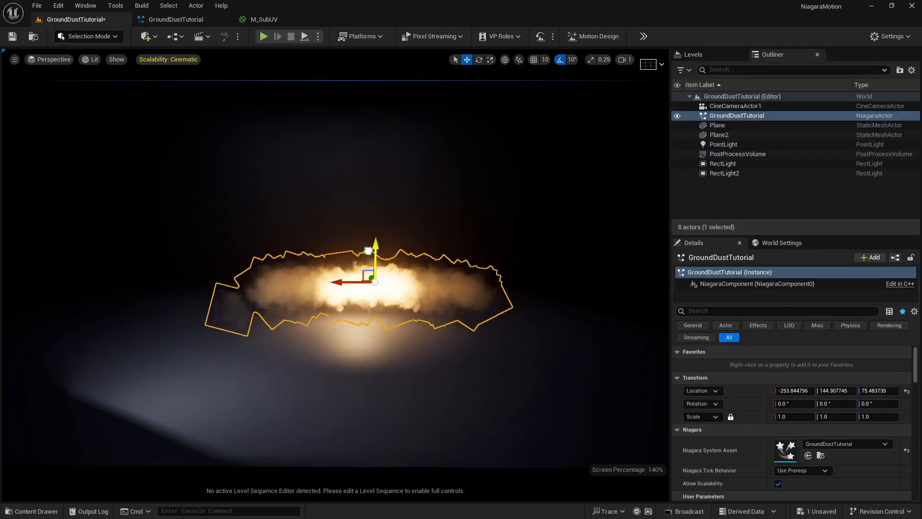
{"action": "left_click", "coordinate": [50, 59]}
{"action": "left_click", "coordinate": [71, 179]}
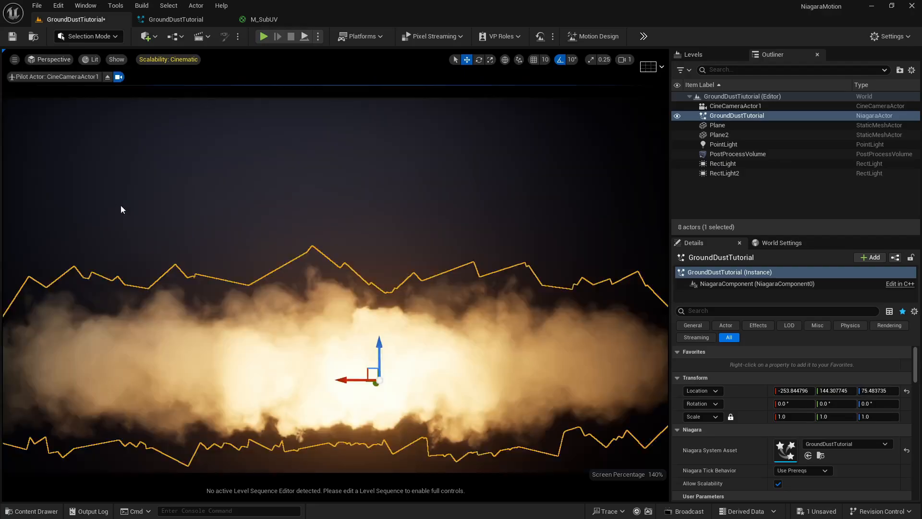
{"action": "mouse_move", "coordinate": [382, 345]}
{"action": "left_mouse_down"}
{"action": "mouse_move", "coordinate": [384, 154]}
{"action": "mouse_move", "coordinate": [373, 345]}
{"action": "left_mouse_up"}
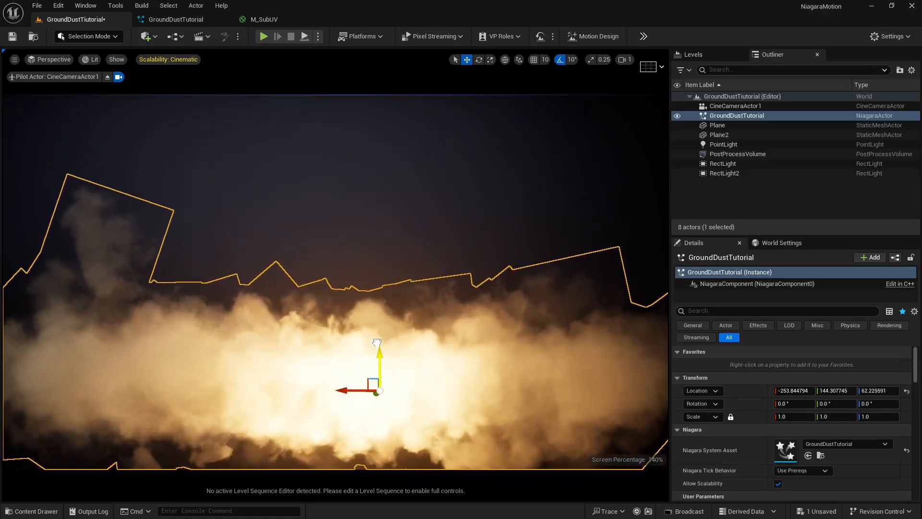